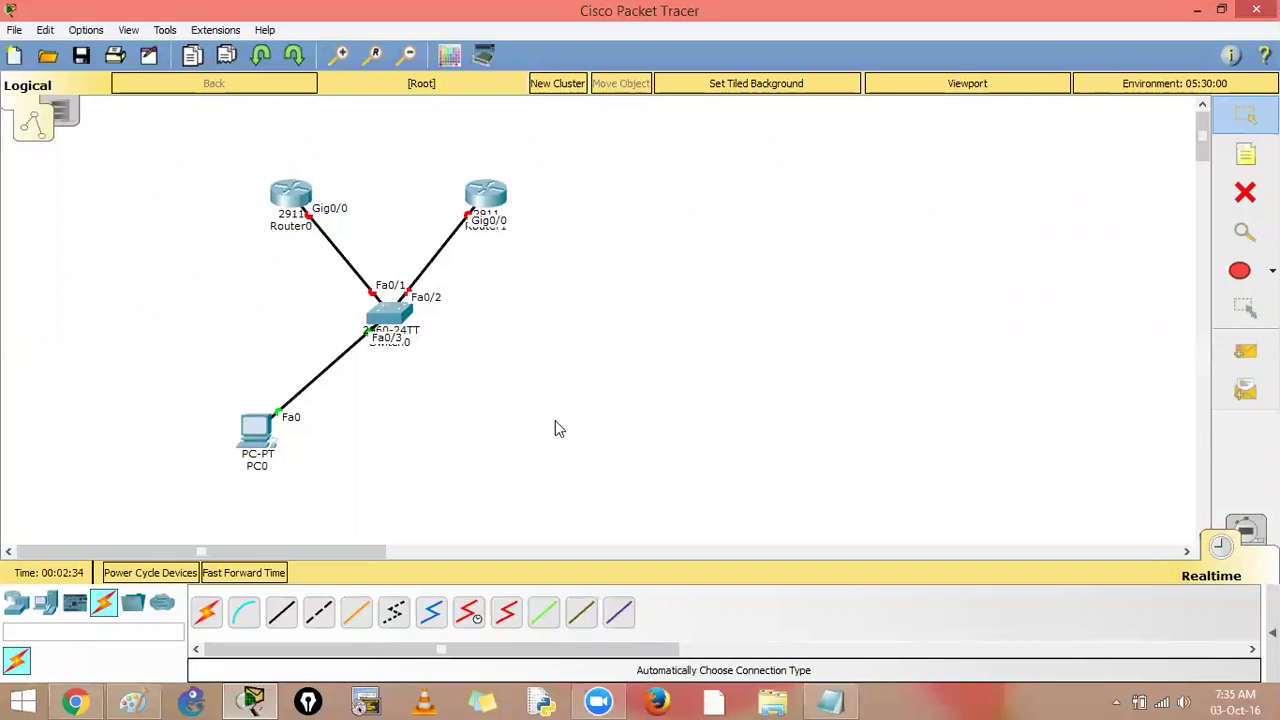
- Switch to Paint and paste the captured screenshot of the network topology onto the blank canvas
{"action": "left_click", "coordinate": [262, 430]}
{"action": "left_click", "coordinate": [145, 695]}
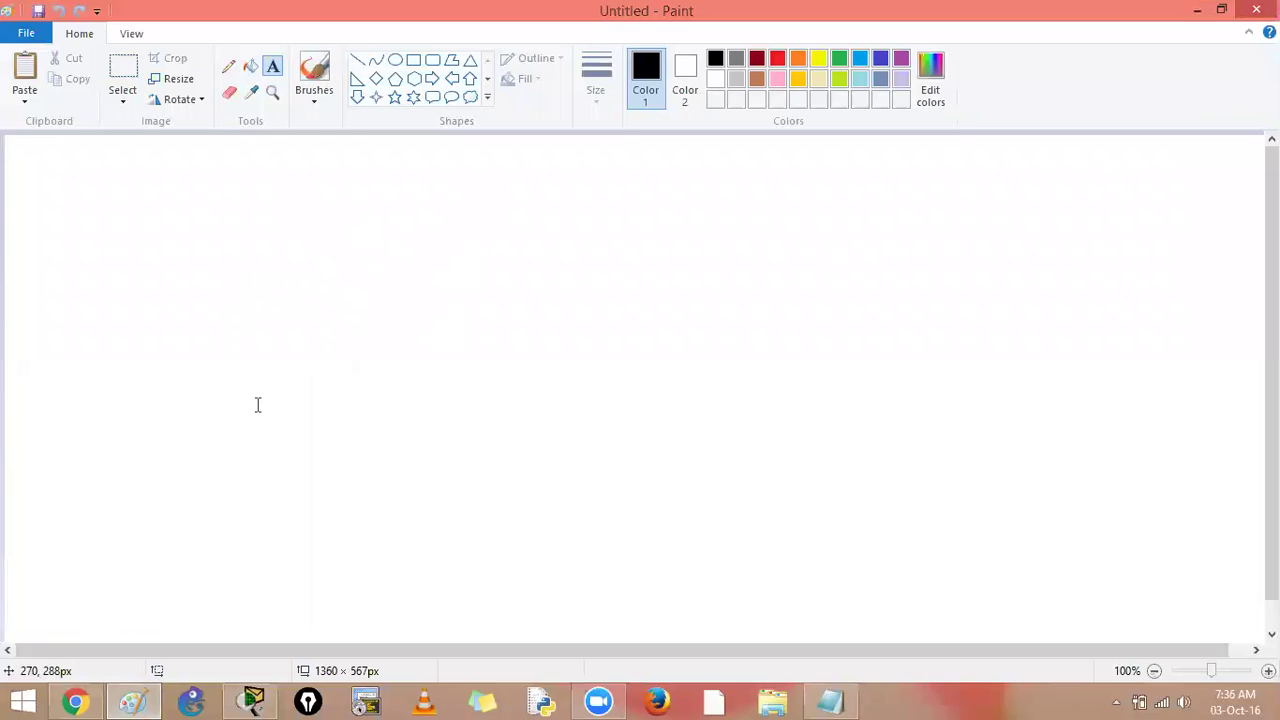
{"action": "key", "text": "ctrl+v"}
{"action": "scroll", "coordinate": [640, 386], "scroll_direction": "down", "scroll_amount": 2}
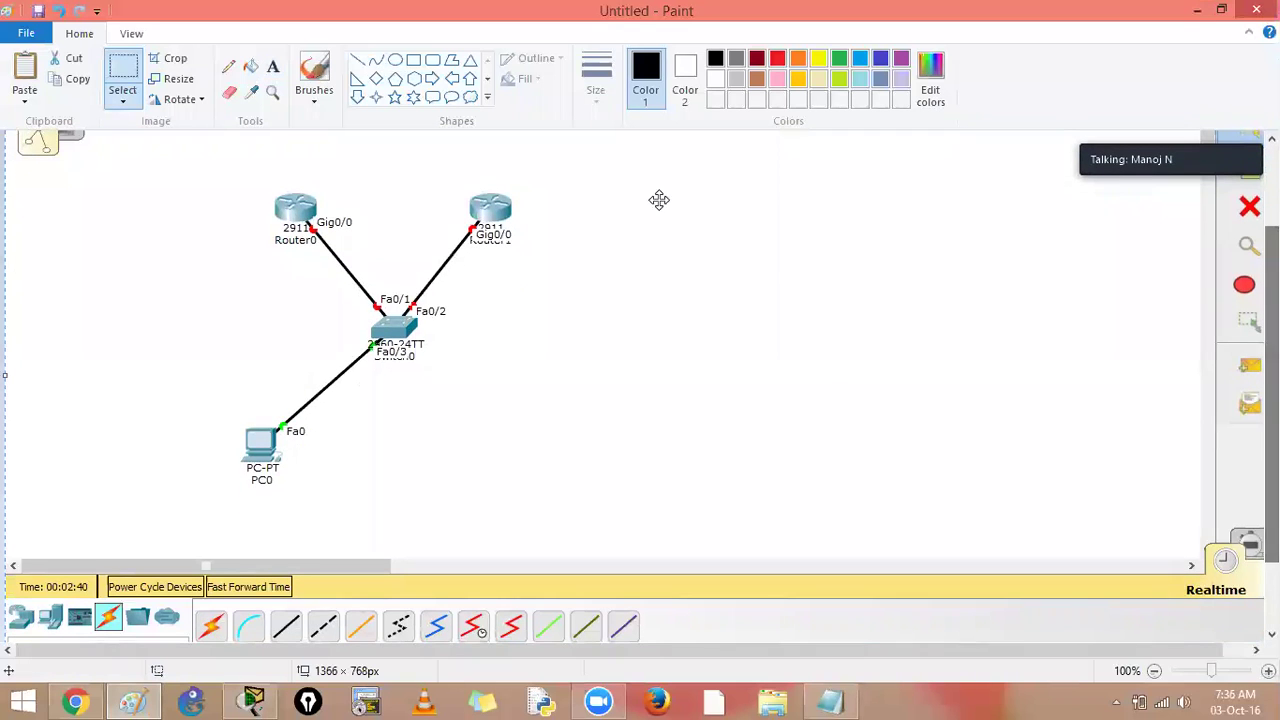
- Draw a cloud callout about 210 × 72 px above the two routers and shift it up, clear of them
{"action": "left_click", "coordinate": [470, 97]}
{"action": "scroll", "coordinate": [395, 140], "scroll_direction": "up", "scroll_amount": 1}
{"action": "mouse_move", "coordinate": [337, 152]}
{"action": "left_mouse_down"}
{"action": "mouse_move", "coordinate": [480, 171]}
{"action": "mouse_move", "coordinate": [534, 219]}
{"action": "left_mouse_up"}
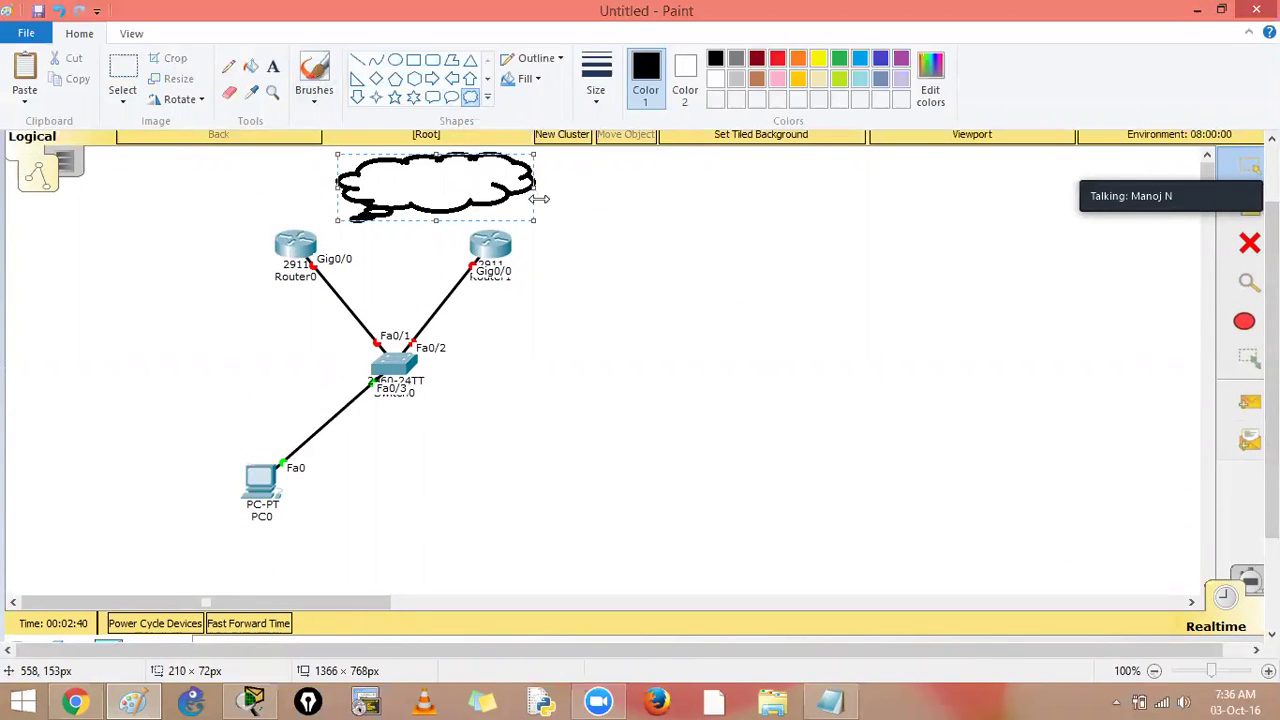
{"action": "scroll", "coordinate": [330, 190], "scroll_direction": "up", "scroll_amount": 1}
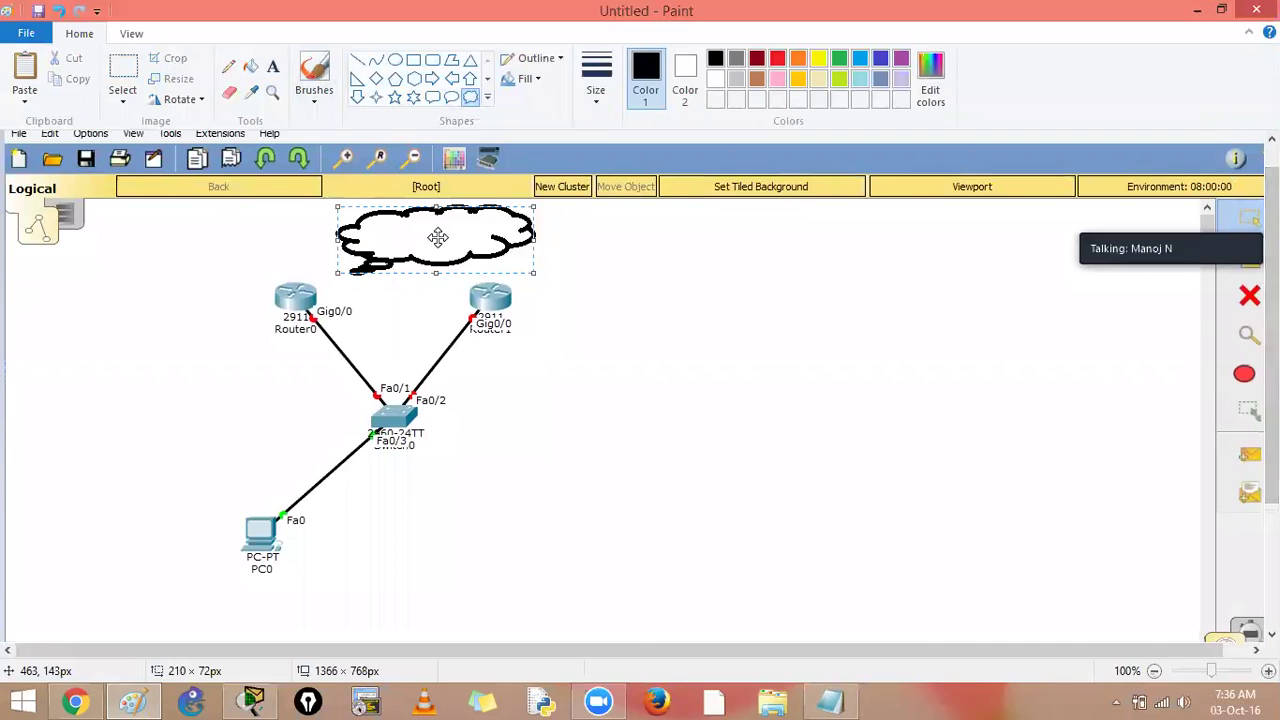
{"action": "left_click_drag", "start_coordinate": [437, 234], "coordinate": [429, 209]}
{"action": "left_click", "coordinate": [583, 280]}
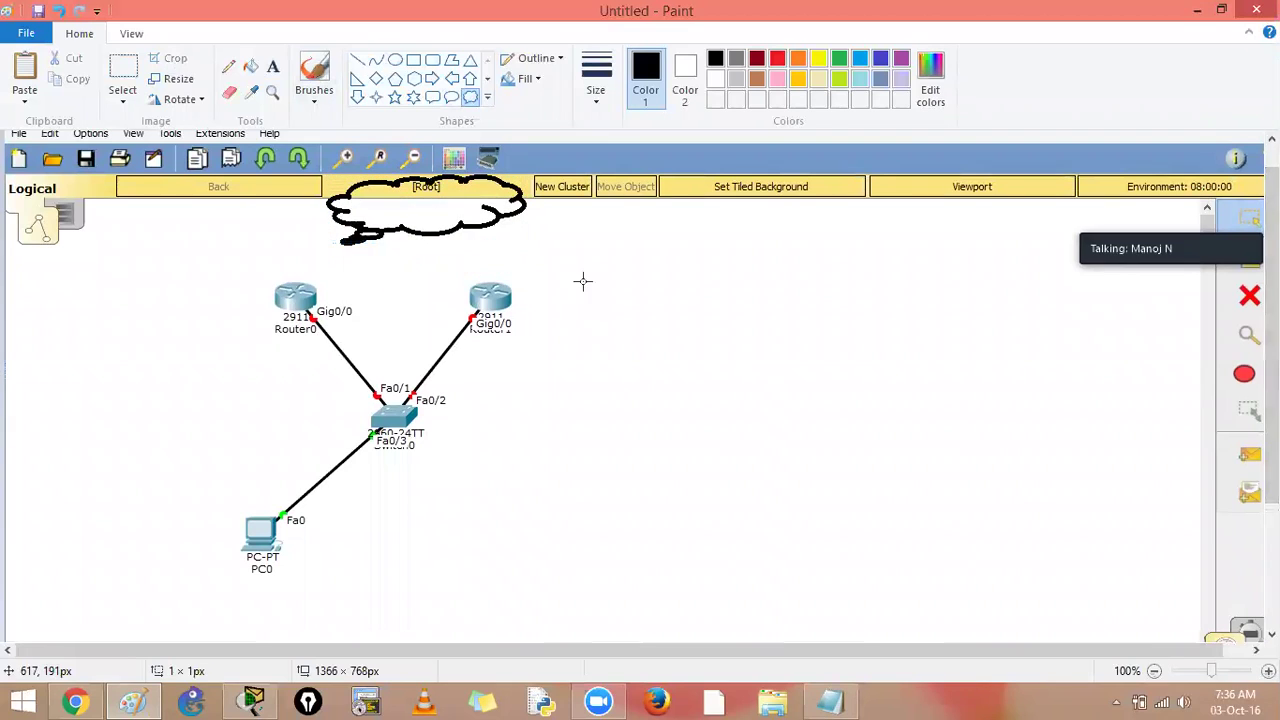
- Draw straight black lines connecting Router0 and Router1 up to the cloud
{"action": "mouse_move", "coordinate": [299, 269]}
{"action": "left_mouse_down"}
{"action": "mouse_move", "coordinate": [313, 283]}
{"action": "mouse_move", "coordinate": [356, 226]}
{"action": "left_mouse_up"}
{"action": "key", "text": "ctrl+z"}
{"action": "left_click", "coordinate": [358, 61]}
{"action": "left_click_drag", "start_coordinate": [292, 282], "coordinate": [347, 221]}
{"action": "left_click_drag", "start_coordinate": [493, 290], "coordinate": [482, 222]}
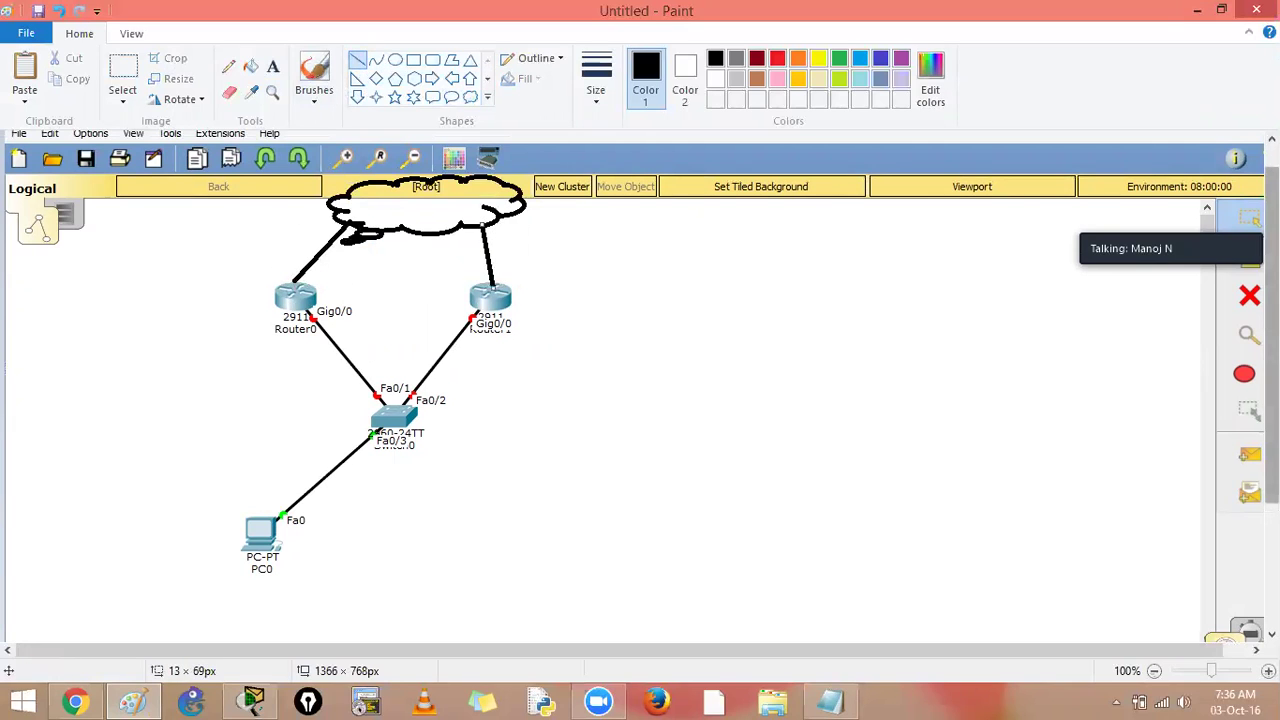
- Choose the Pencil tool with the third line thickness for freehand marks on the topology
{"action": "scroll", "coordinate": [640, 386], "scroll_direction": "down", "scroll_amount": 3}
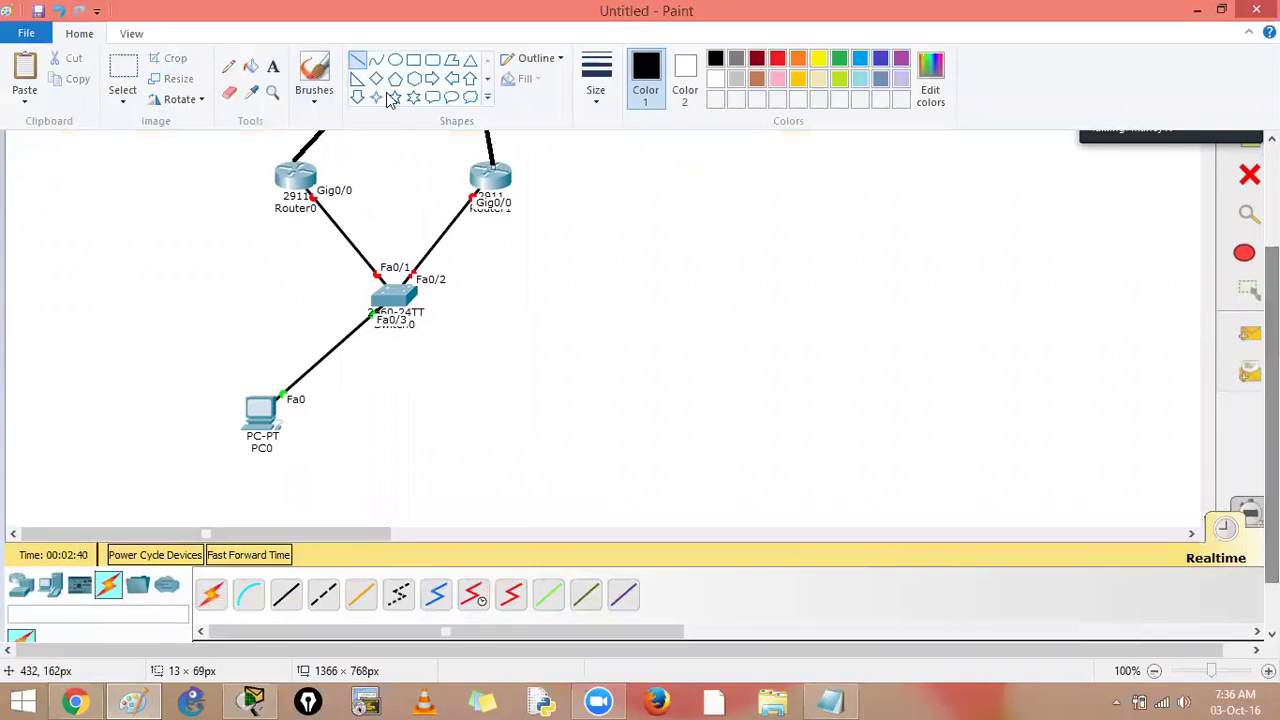
{"action": "left_click", "coordinate": [228, 66]}
{"action": "left_click", "coordinate": [596, 82]}
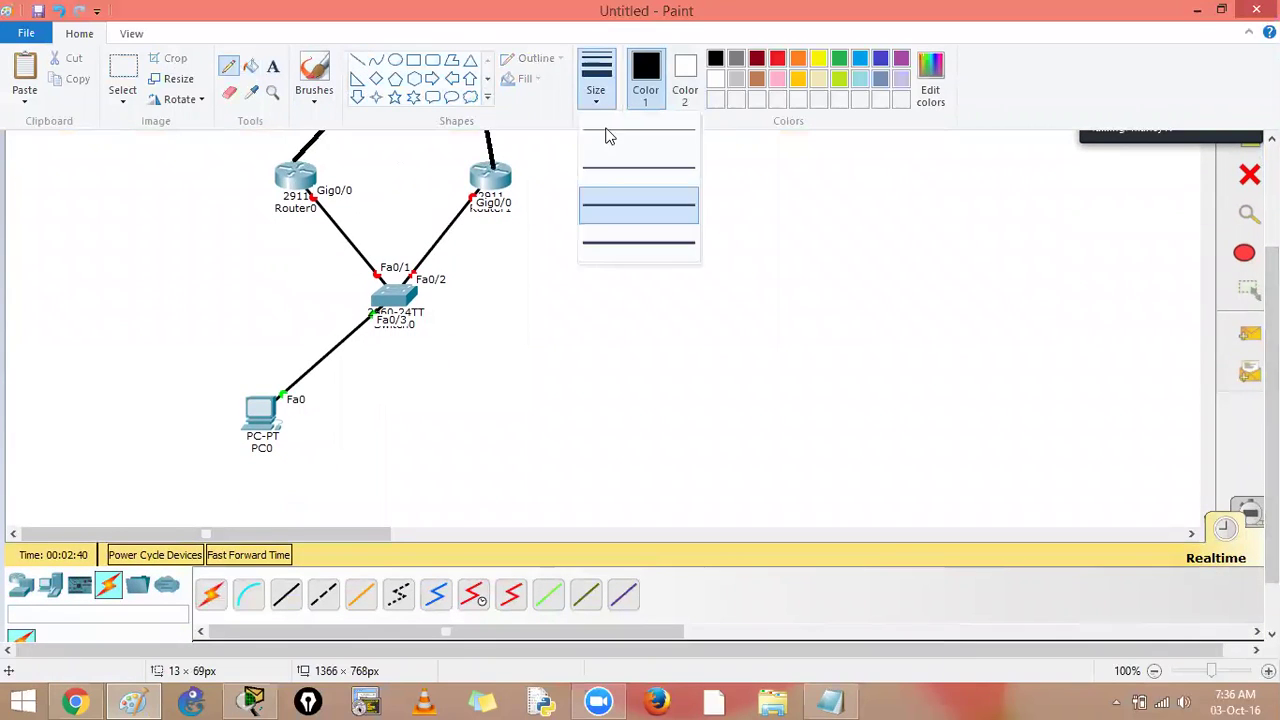
{"action": "left_click", "coordinate": [611, 204]}
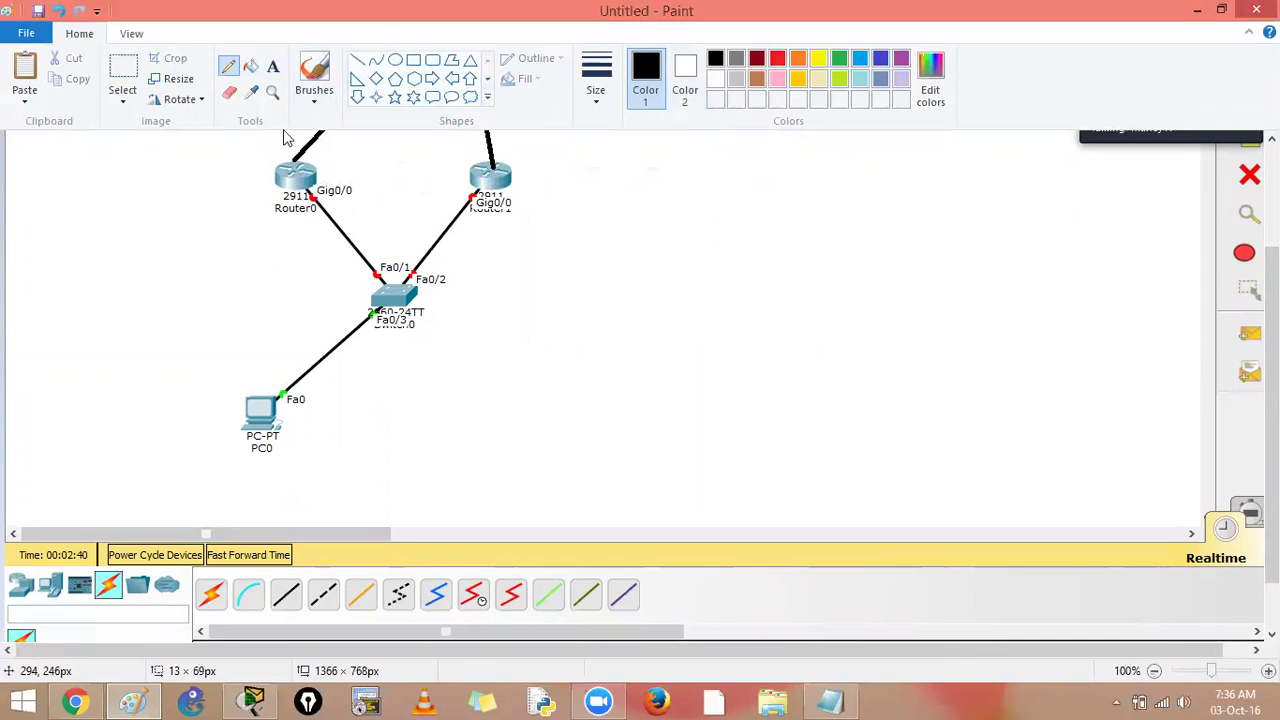
- Add the text label 192.168.1.1 beside Router0 and 192.168.1.2 beside Router1
{"action": "left_click", "coordinate": [272, 66]}
{"action": "left_click", "coordinate": [49, 223]}
{"action": "type", "text": "192.168.1.1"}
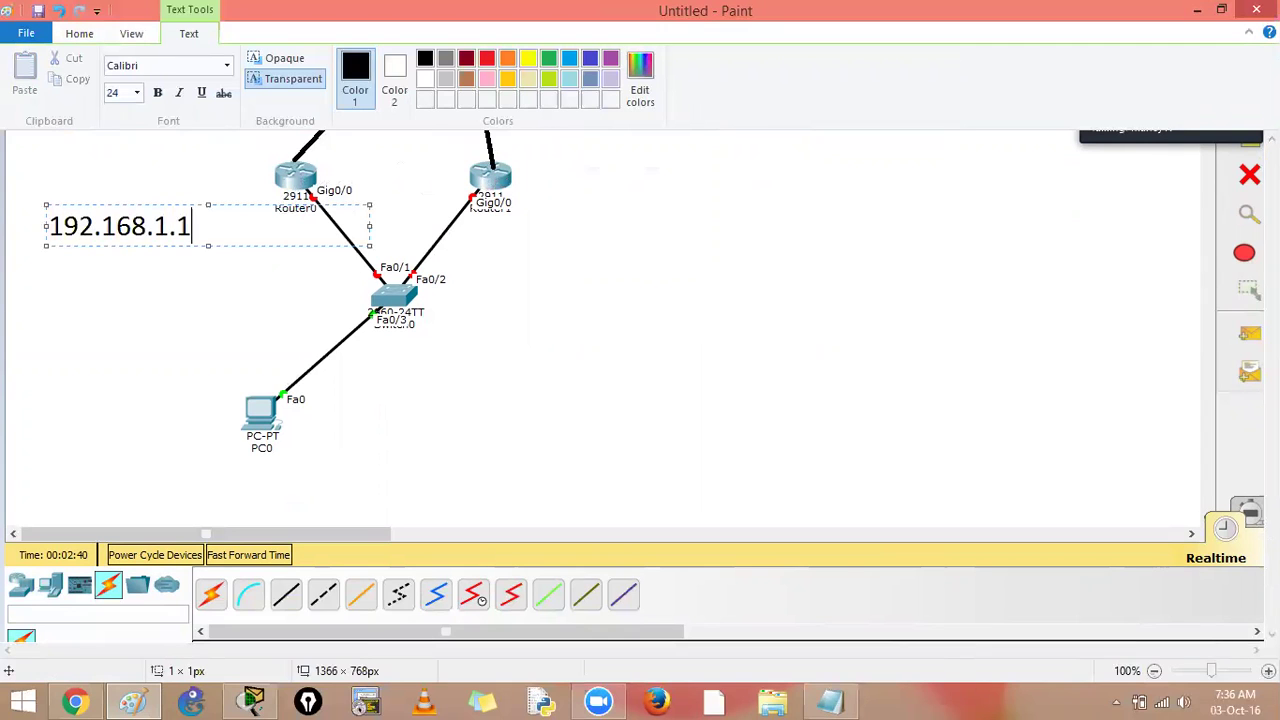
{"action": "left_click", "coordinate": [540, 209]}
{"action": "left_click", "coordinate": [540, 209]}
{"action": "type", "text": "192.168.1.2"}
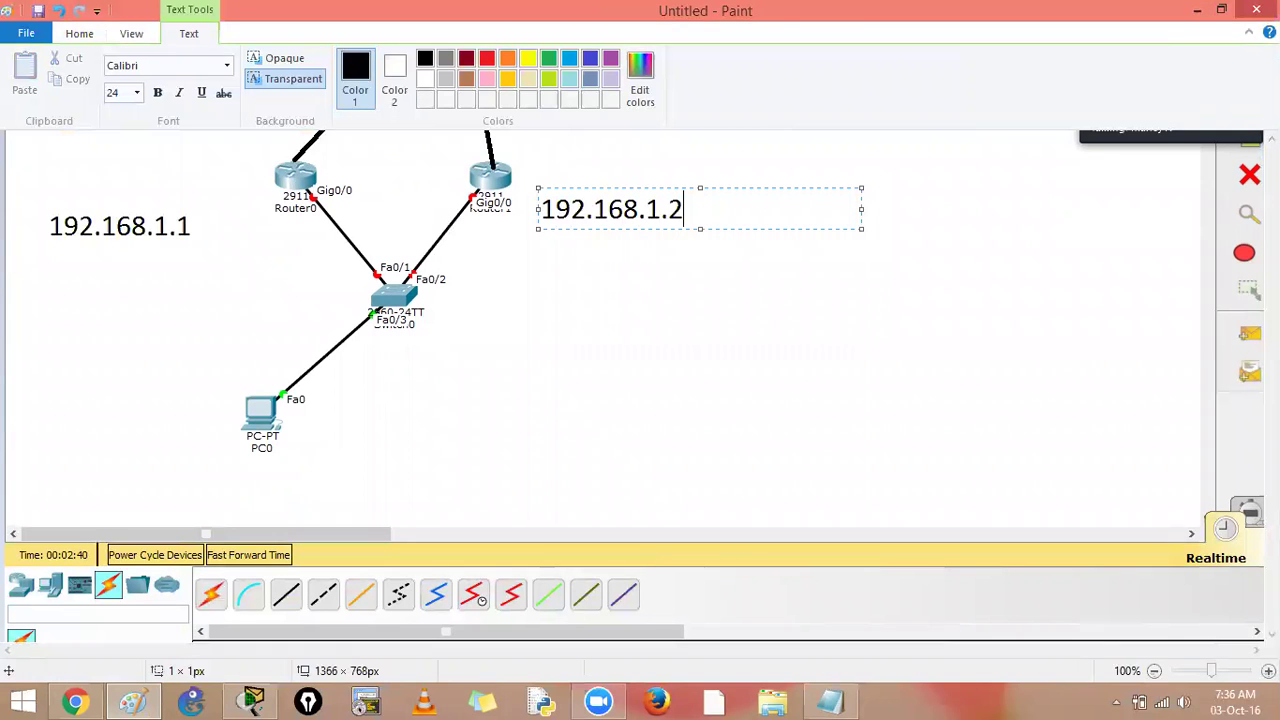
- Add the text label 192.168.1.10 below PC0
{"action": "left_click", "coordinate": [246, 470]}
{"action": "left_click", "coordinate": [246, 470]}
{"action": "type", "text": "192.168.1.10"}
{"action": "left_click", "coordinate": [728, 442]}
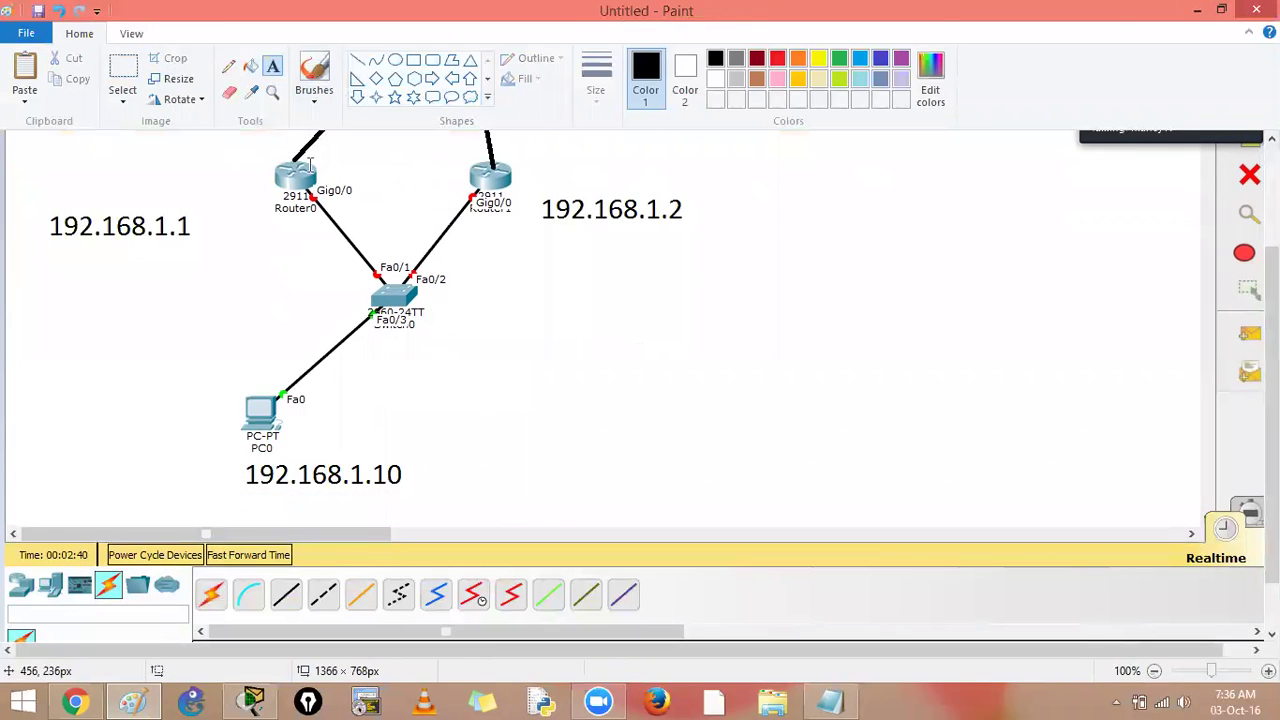
- Underline the .10 in PC0's address with the pencil, and tick both routers before undoing the two tick marks
{"action": "left_click", "coordinate": [228, 66]}
{"action": "left_click_drag", "start_coordinate": [367, 489], "coordinate": [400, 489]}
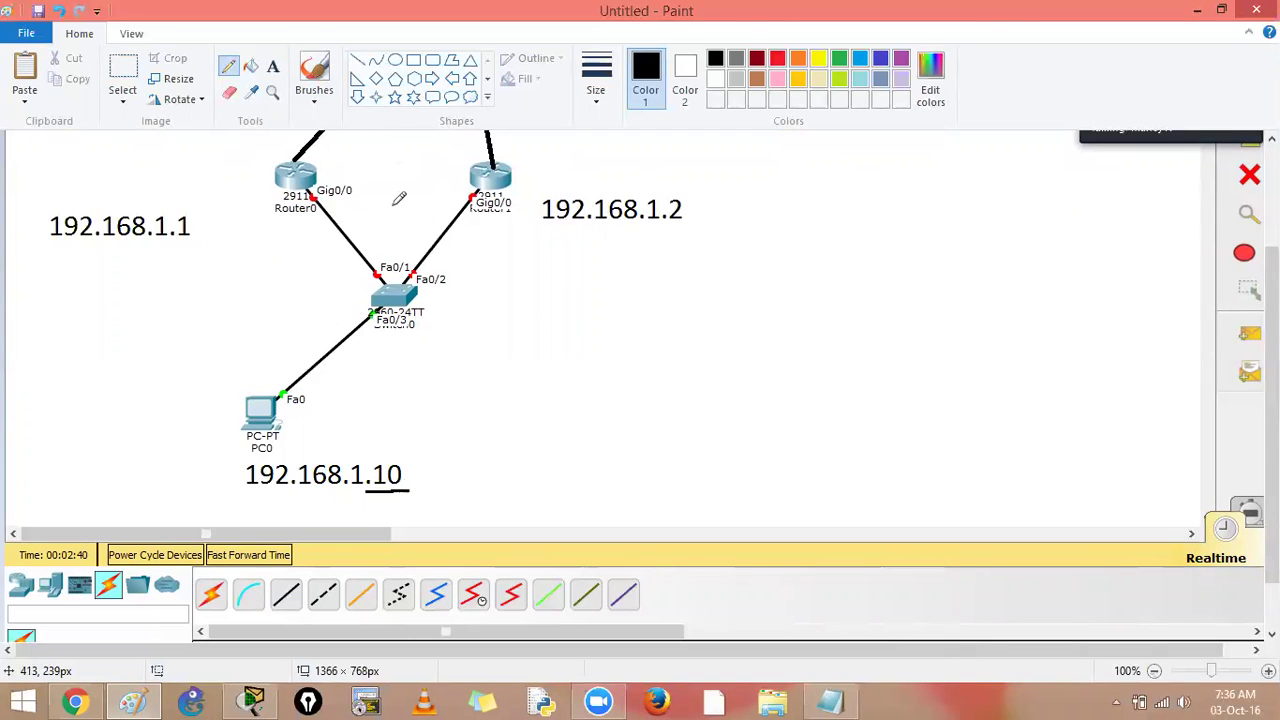
{"action": "mouse_move", "coordinate": [250, 199]}
{"action": "left_mouse_down"}
{"action": "mouse_move", "coordinate": [262, 211]}
{"action": "mouse_move", "coordinate": [272, 193]}
{"action": "left_mouse_up"}
{"action": "left_click_drag", "start_coordinate": [704, 203], "coordinate": [739, 181]}
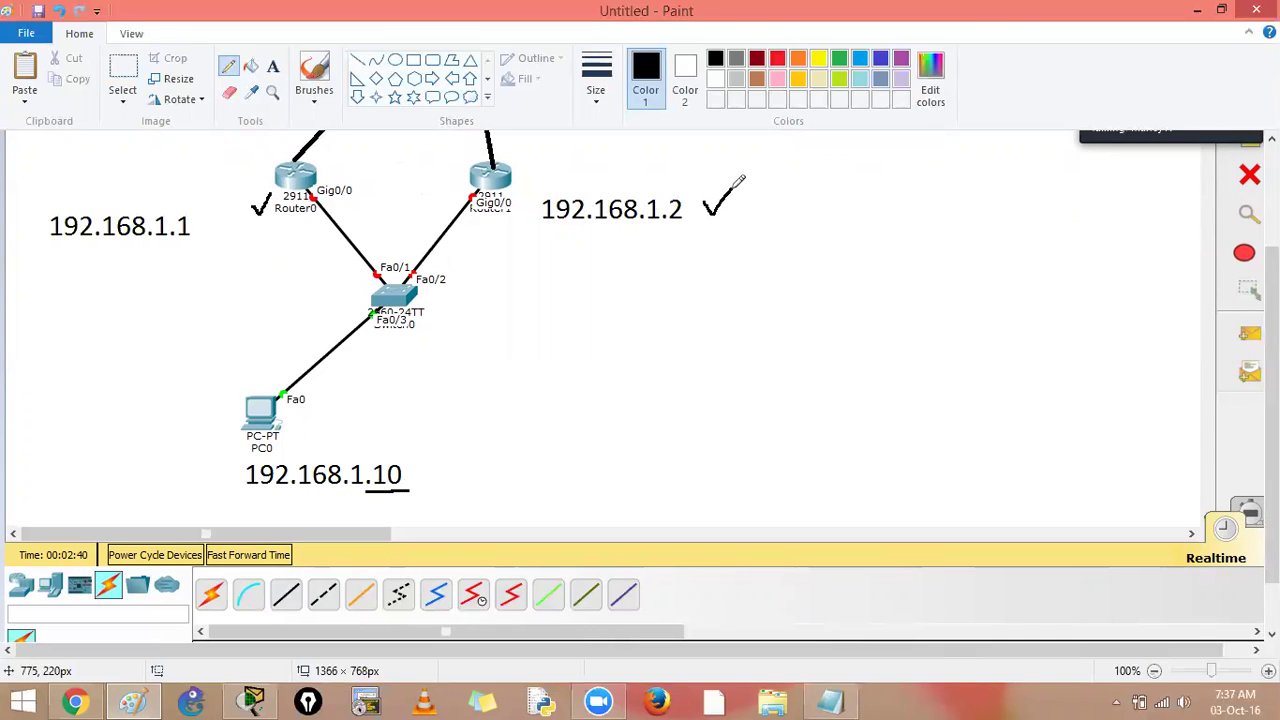
{"action": "key", "text": "ctrl+z"}
{"action": "key", "text": "ctrl+z"}
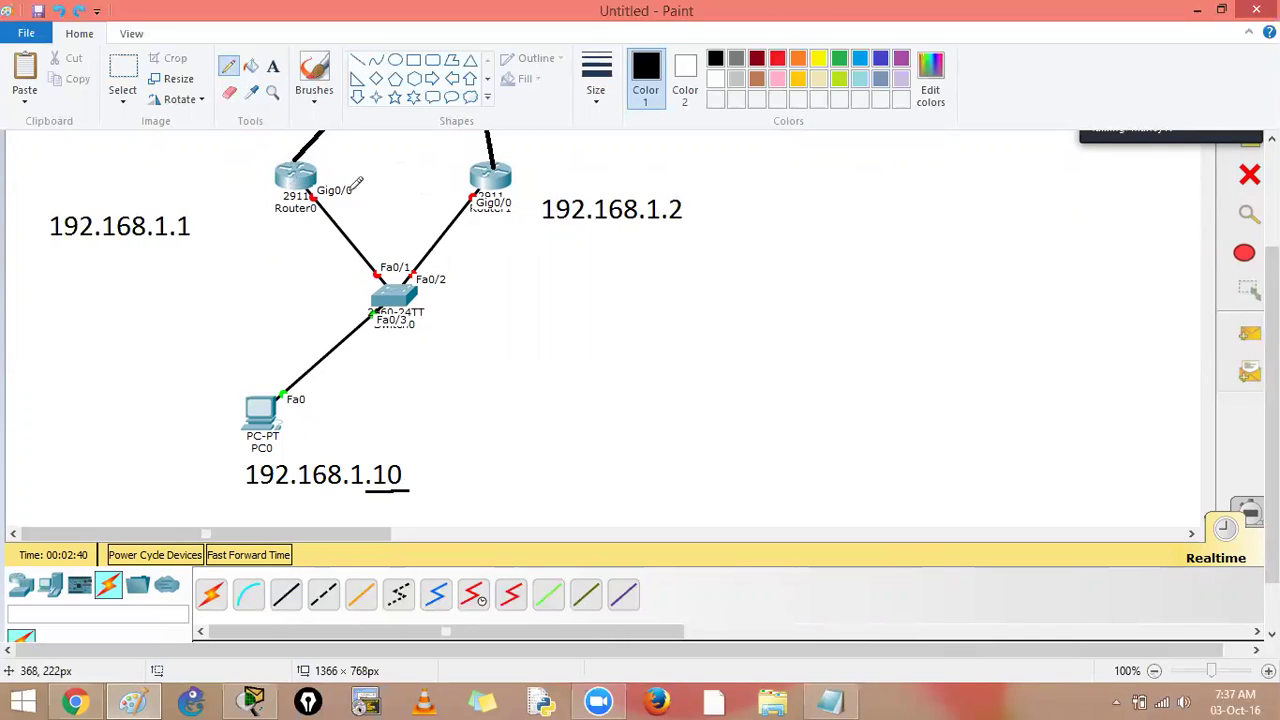
- Sketch arrows from PC0's address to a handwritten 1.1 and from PC0 to a ticked Router0, and cross out Router0's switch link in red
{"action": "mouse_move", "coordinate": [323, 181]}
{"action": "left_mouse_down"}
{"action": "mouse_move", "coordinate": [331, 191]}
{"action": "mouse_move", "coordinate": [348, 166]}
{"action": "left_mouse_up"}
{"action": "mouse_move", "coordinate": [413, 466]}
{"action": "left_mouse_down"}
{"action": "mouse_move", "coordinate": [491, 473]}
{"action": "mouse_move", "coordinate": [509, 452]}
{"action": "left_mouse_up"}
{"action": "mouse_move", "coordinate": [289, 443]}
{"action": "left_mouse_down"}
{"action": "mouse_move", "coordinate": [347, 394]}
{"action": "mouse_move", "coordinate": [344, 310]}
{"action": "mouse_move", "coordinate": [277, 208]}
{"action": "mouse_move", "coordinate": [261, 230]}
{"action": "mouse_move", "coordinate": [295, 214]}
{"action": "left_mouse_up"}
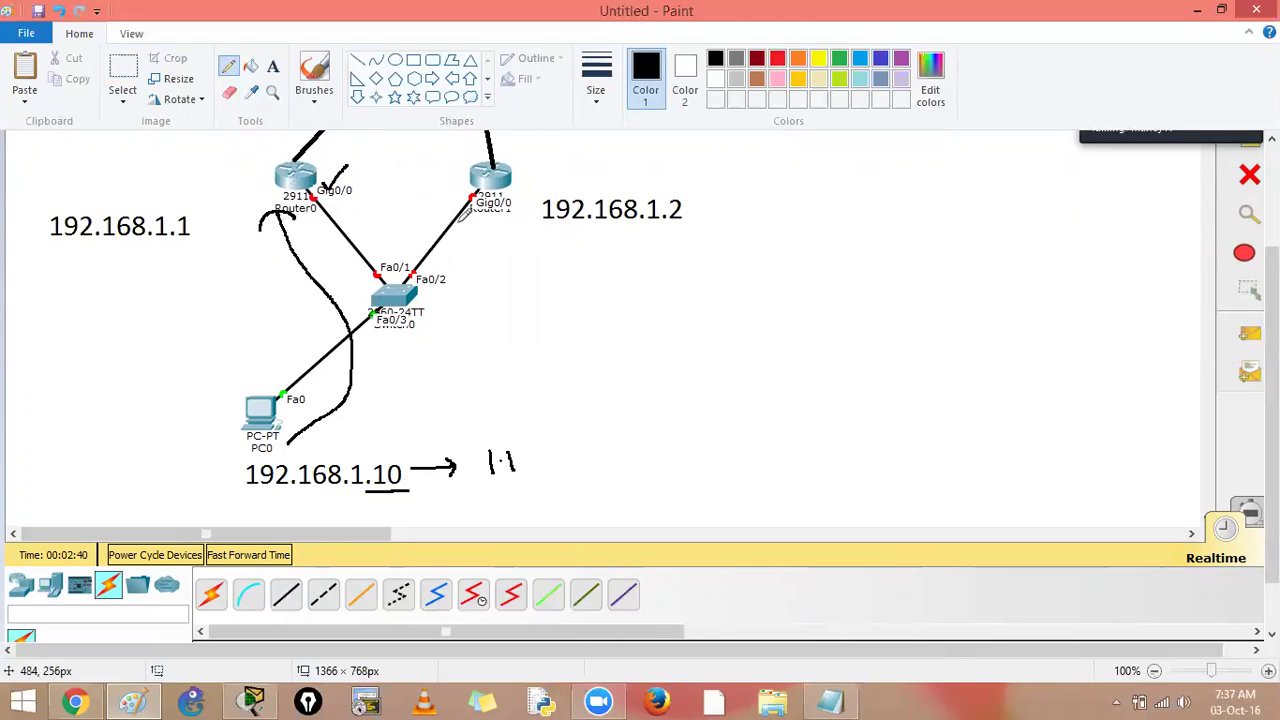
{"action": "left_click", "coordinate": [777, 59]}
{"action": "mouse_move", "coordinate": [324, 231]}
{"action": "left_mouse_down"}
{"action": "mouse_move", "coordinate": [355, 233]}
{"action": "mouse_move", "coordinate": [339, 246]}
{"action": "left_mouse_up"}
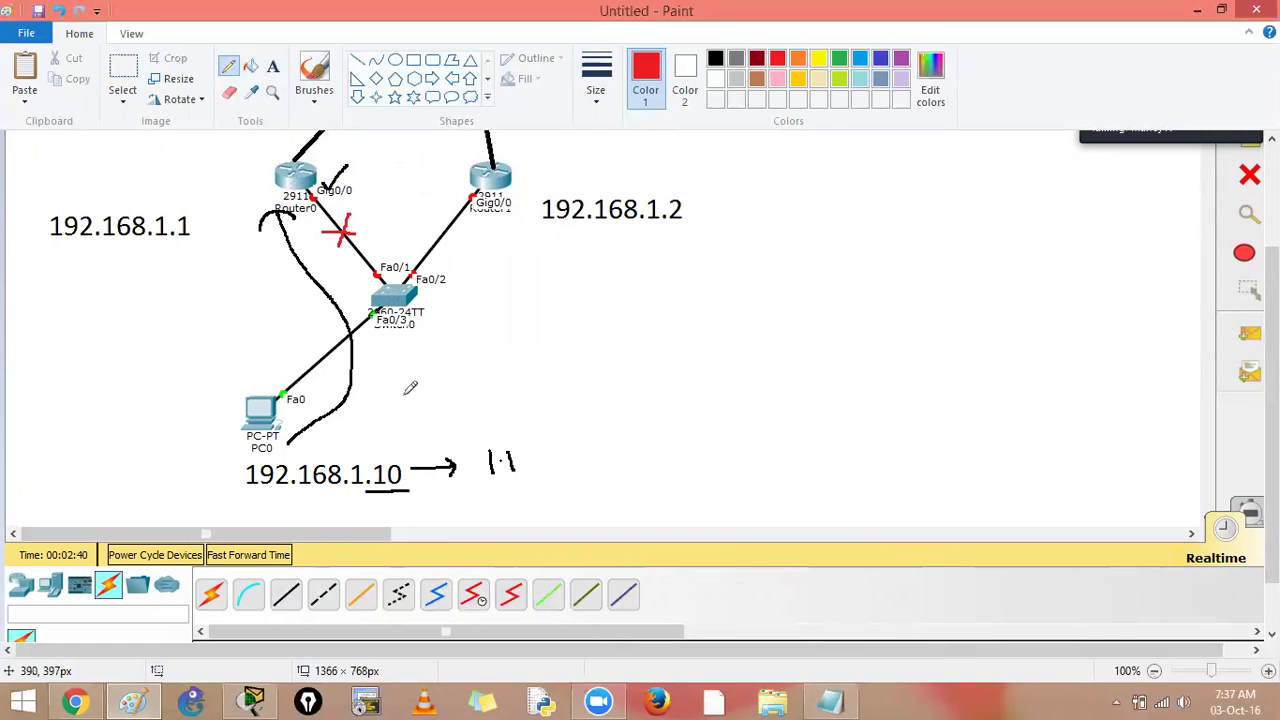
- Sketch black curved links from the switch to extra hosts drawn as boxes, and tick the crossed-out Router0 link
{"action": "left_click", "coordinate": [718, 62]}
{"action": "mouse_move", "coordinate": [415, 294]}
{"action": "left_mouse_down"}
{"action": "mouse_move", "coordinate": [663, 412]}
{"action": "mouse_move", "coordinate": [546, 297]}
{"action": "mouse_move", "coordinate": [787, 428]}
{"action": "left_mouse_up"}
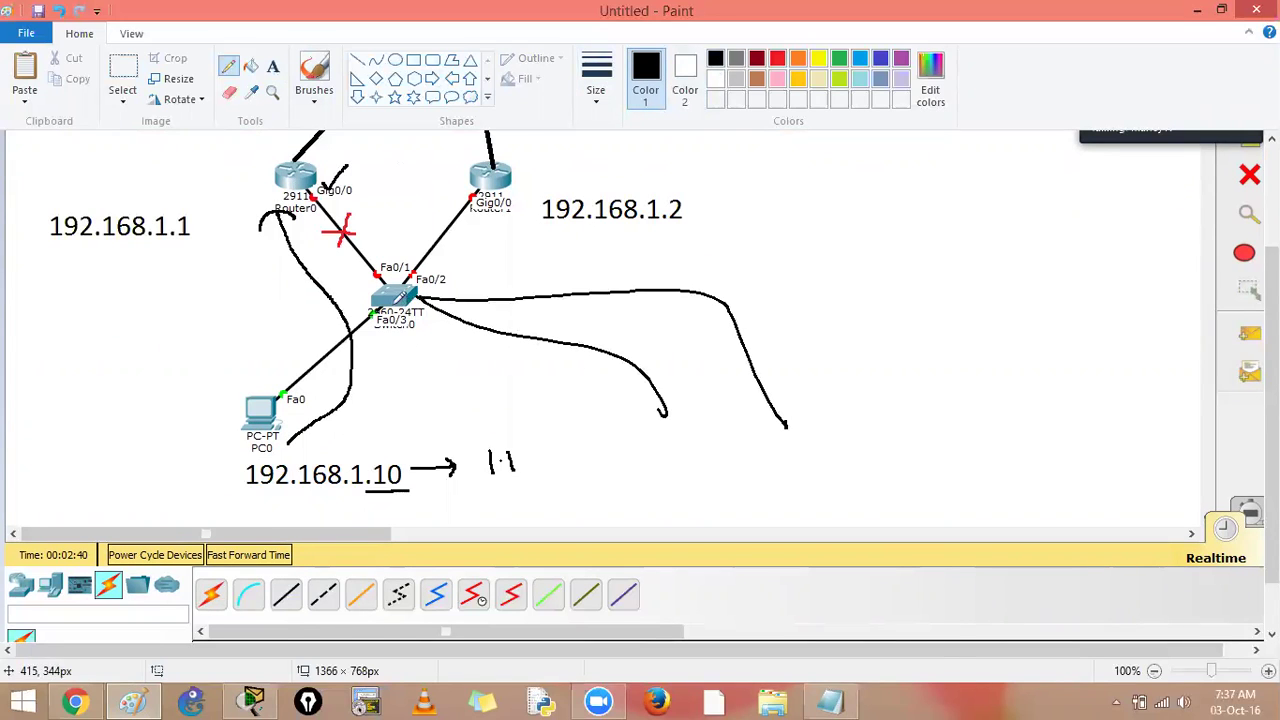
{"action": "left_click_drag", "start_coordinate": [396, 299], "coordinate": [690, 432]}
{"action": "mouse_move", "coordinate": [770, 424]}
{"action": "left_mouse_down"}
{"action": "mouse_move", "coordinate": [780, 474]}
{"action": "mouse_move", "coordinate": [816, 470]}
{"action": "mouse_move", "coordinate": [806, 481]}
{"action": "left_mouse_up"}
{"action": "mouse_move", "coordinate": [687, 479]}
{"action": "left_mouse_down"}
{"action": "mouse_move", "coordinate": [690, 428]}
{"action": "mouse_move", "coordinate": [700, 498]}
{"action": "mouse_move", "coordinate": [686, 492]}
{"action": "left_mouse_up"}
{"action": "left_click_drag", "start_coordinate": [352, 227], "coordinate": [386, 202]}
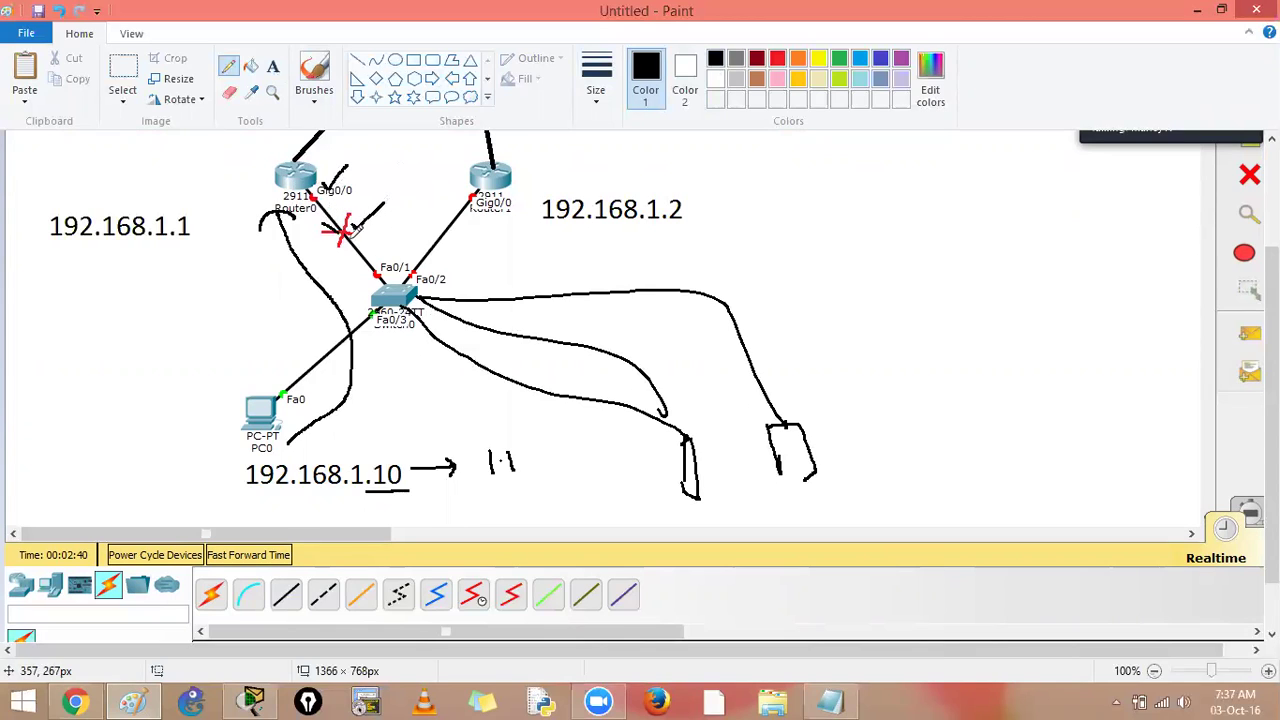
- Undo all the pencil marks, back to the topology with only its cloud, connecting lines and IP labels
{"action": "key", "text": "ctrl+z"}
{"action": "key", "text": "ctrl+z"}
{"action": "key", "text": "ctrl+z"}
{"action": "key", "text": "ctrl+z"}
{"action": "key", "text": "ctrl+z"}
{"action": "key", "text": "ctrl+z"}
{"action": "key", "text": "ctrl+z"}
{"action": "key", "text": "ctrl+z"}
{"action": "key", "text": "ctrl+z"}
{"action": "key", "text": "ctrl+z"}
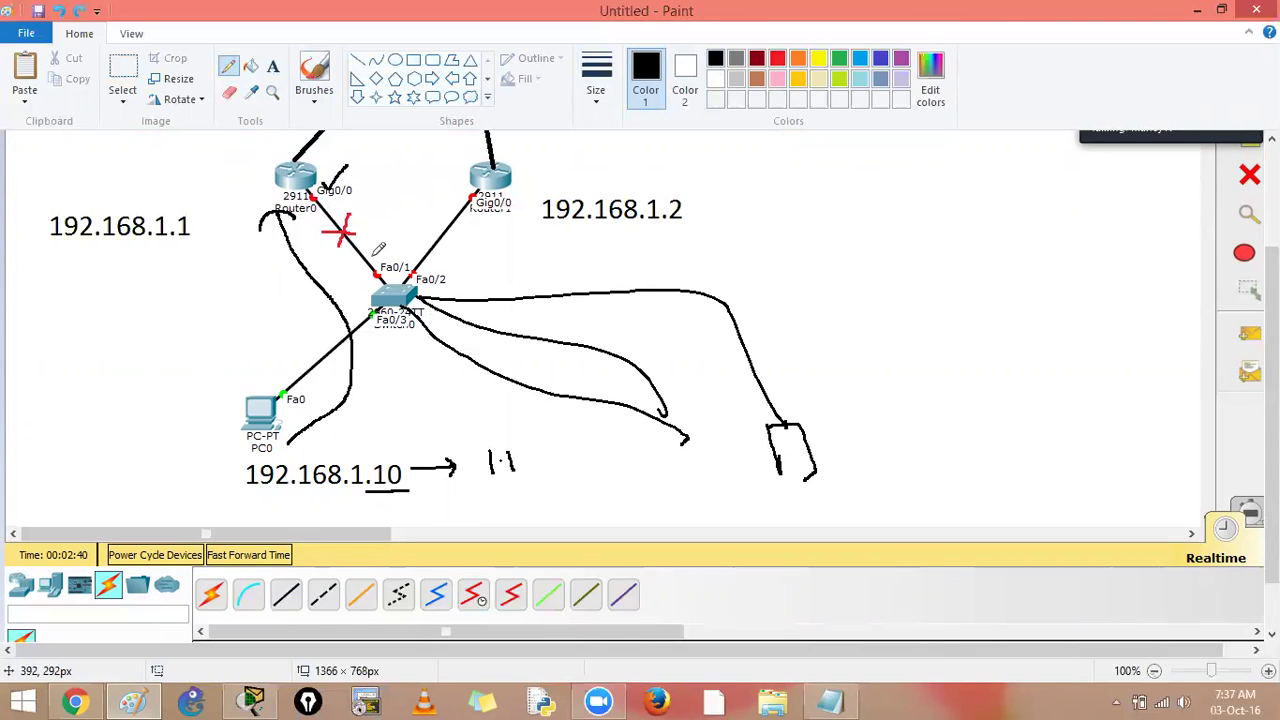
{"action": "key", "text": "ctrl+z"}
{"action": "key", "text": "ctrl+z"}
{"action": "key", "text": "ctrl+z"}
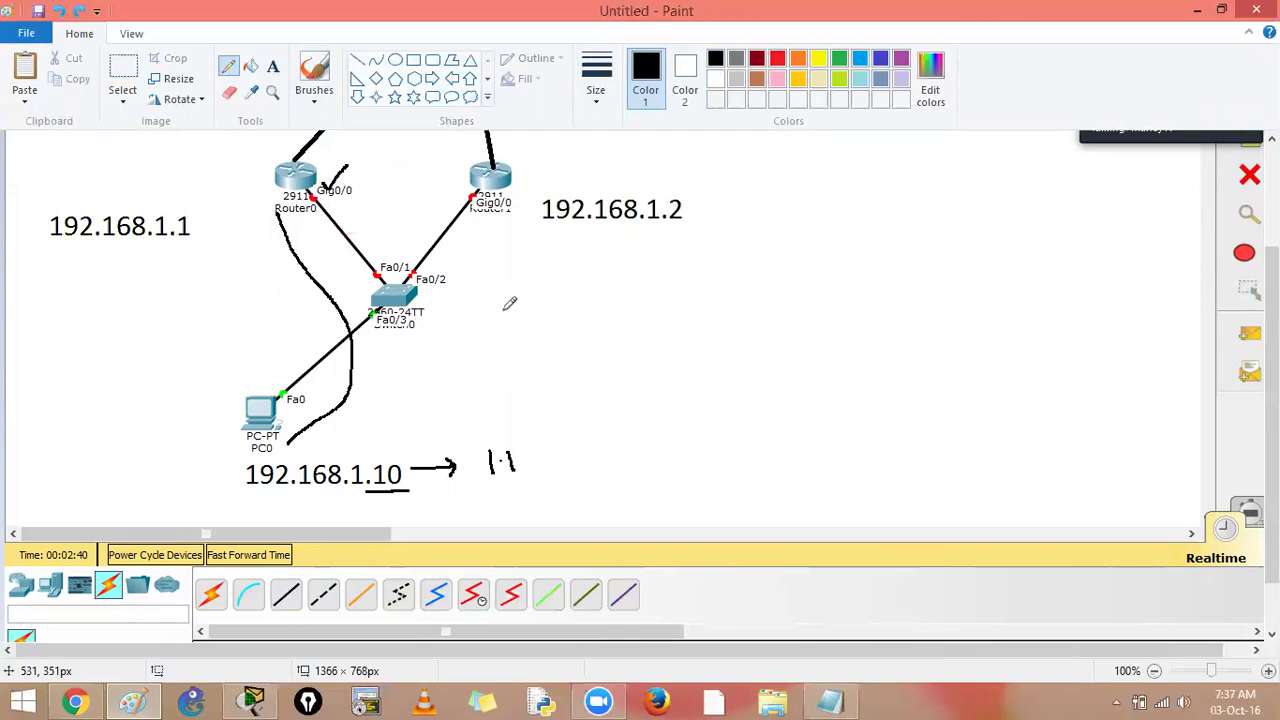
{"action": "key", "text": "ctrl+z"}
{"action": "key", "text": "ctrl+z"}
{"action": "key", "text": "ctrl+z"}
{"action": "key", "text": "ctrl+z"}
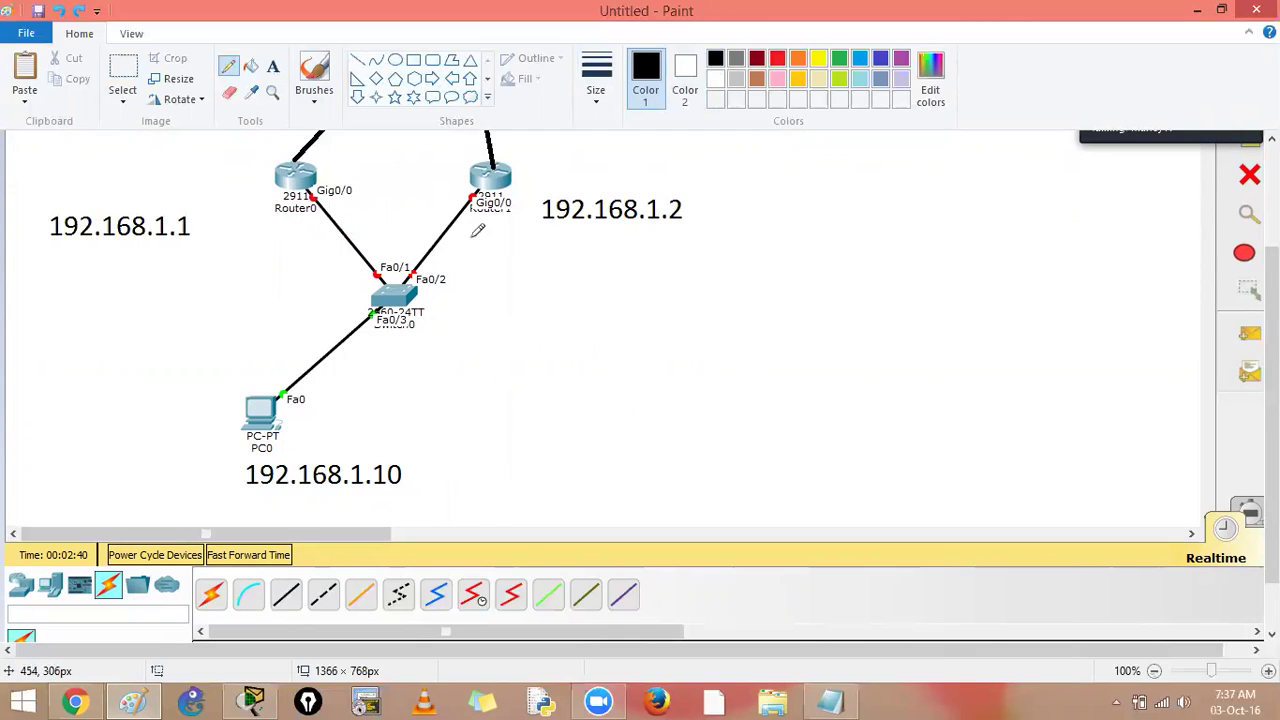
- Underline the .1.2 of Router1's address, cross out the Router0 switch link and tick PC0's address in black pencil
{"action": "left_click_drag", "start_coordinate": [637, 231], "coordinate": [690, 231]}
{"action": "mouse_move", "coordinate": [319, 222]}
{"action": "left_mouse_down"}
{"action": "mouse_move", "coordinate": [345, 226]}
{"action": "mouse_move", "coordinate": [330, 241]}
{"action": "left_mouse_up"}
{"action": "mouse_move", "coordinate": [401, 444]}
{"action": "left_mouse_down"}
{"action": "mouse_move", "coordinate": [404, 457]}
{"action": "mouse_move", "coordinate": [424, 426]}
{"action": "left_mouse_up"}
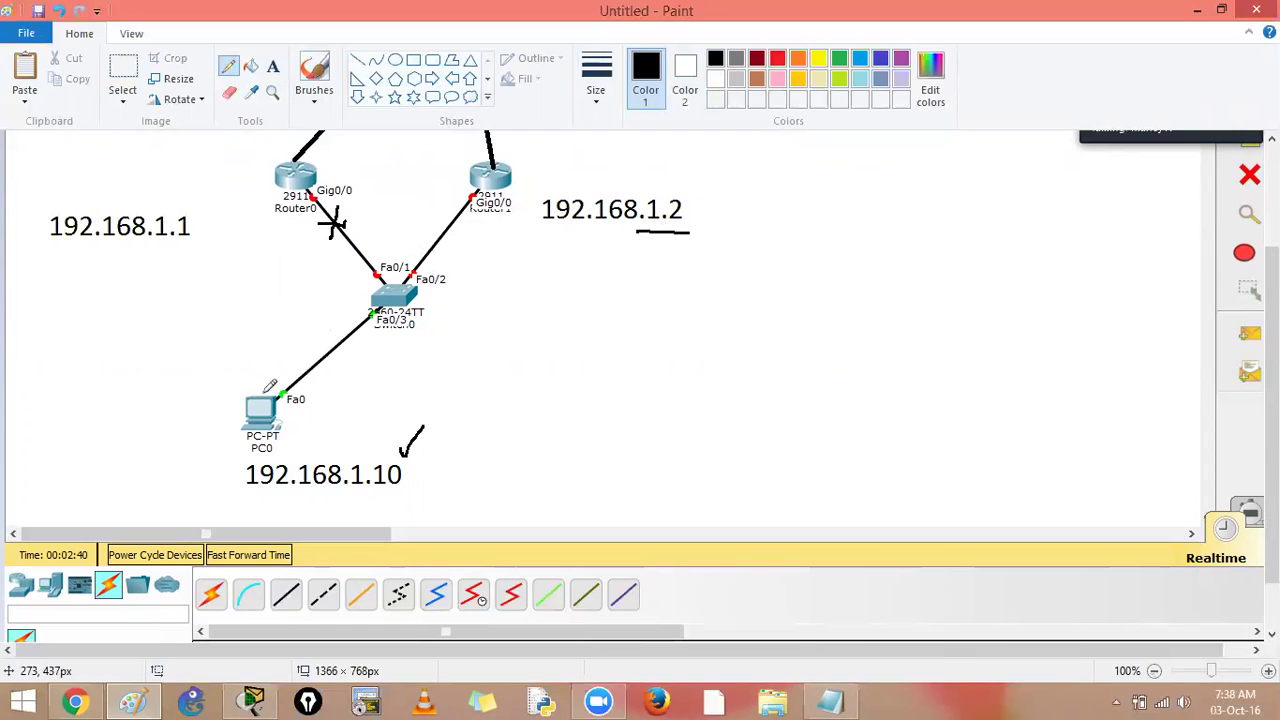
- Draw a curved arrow from PC0 to Router1, tick the Router0 link and cross out the Router1 link
{"action": "mouse_move", "coordinate": [310, 420]}
{"action": "left_mouse_down"}
{"action": "mouse_move", "coordinate": [313, 385]}
{"action": "mouse_move", "coordinate": [510, 240]}
{"action": "mouse_move", "coordinate": [517, 255]}
{"action": "left_mouse_up"}
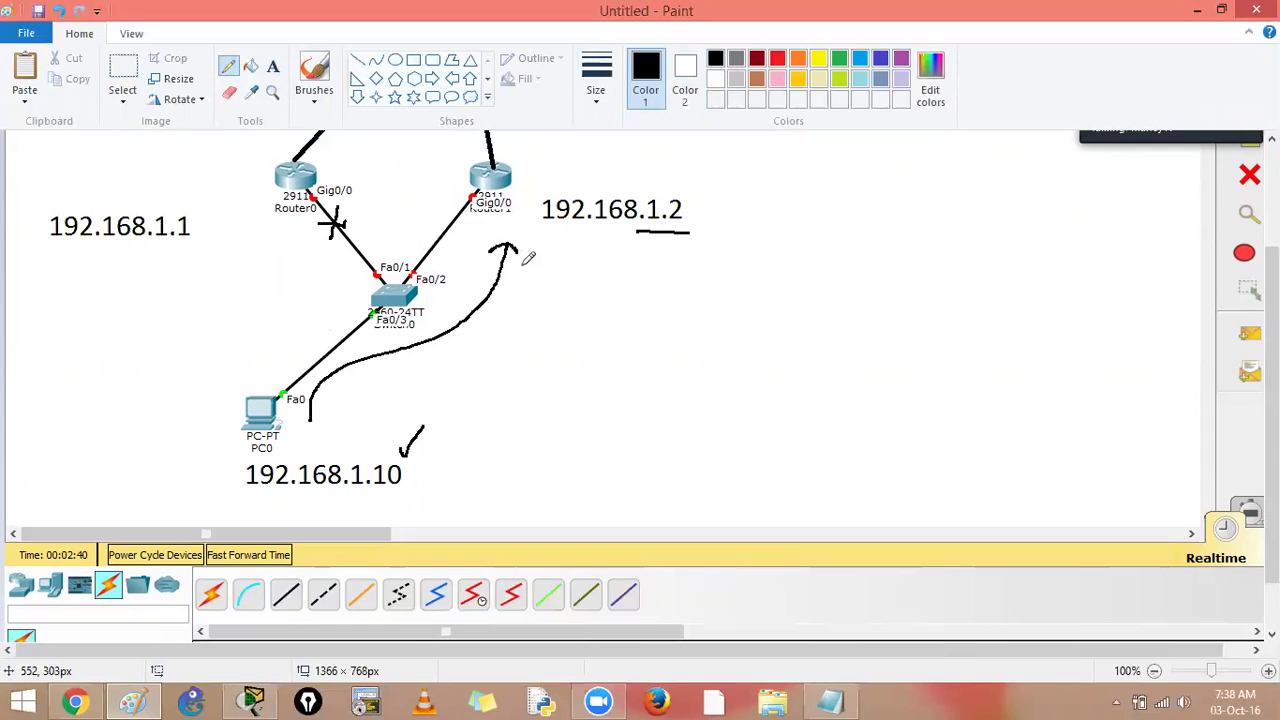
{"action": "left_click_drag", "start_coordinate": [344, 208], "coordinate": [378, 167]}
{"action": "mouse_move", "coordinate": [434, 217]}
{"action": "left_mouse_down"}
{"action": "mouse_move", "coordinate": [460, 235]}
{"action": "mouse_move", "coordinate": [448, 246]}
{"action": "left_mouse_up"}
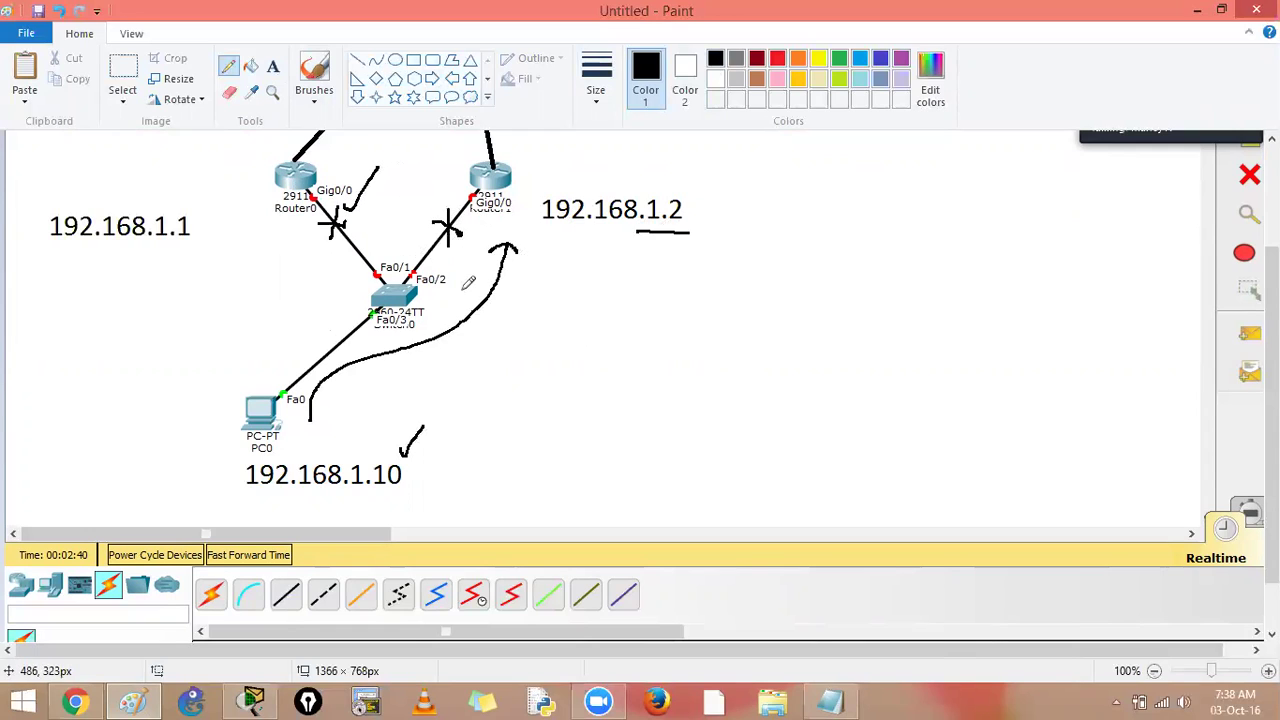
- Undo the Router1 cross, the Router0 link's tick and the curved arrow from PC0
{"action": "key", "text": "ctrl+z"}
{"action": "key", "text": "ctrl+z"}
{"action": "key", "text": "ctrl+z"}
{"action": "key", "text": "ctrl+z"}
{"action": "key", "text": "ctrl+z"}
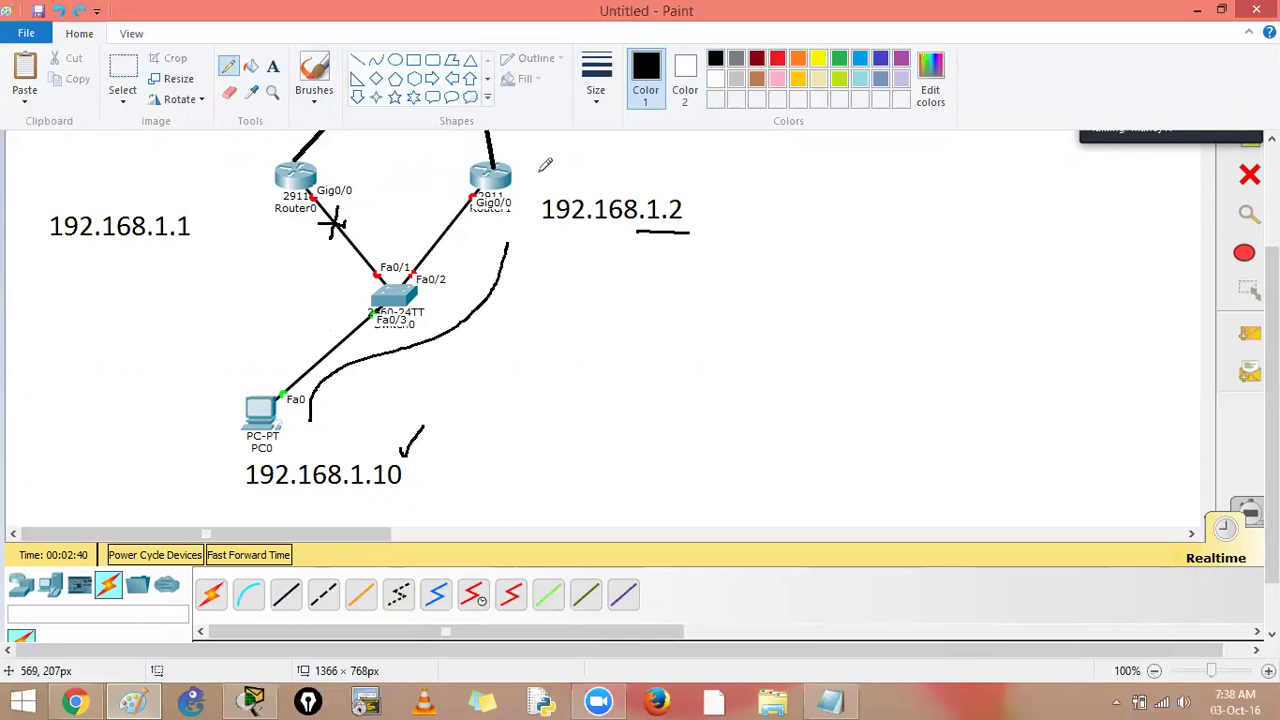
- Cross out the link between Router1 and the switch, and circle the 10 in PC0's address
{"action": "left_click_drag", "start_coordinate": [437, 218], "coordinate": [464, 243]}
{"action": "left_click_drag", "start_coordinate": [451, 205], "coordinate": [448, 254]}
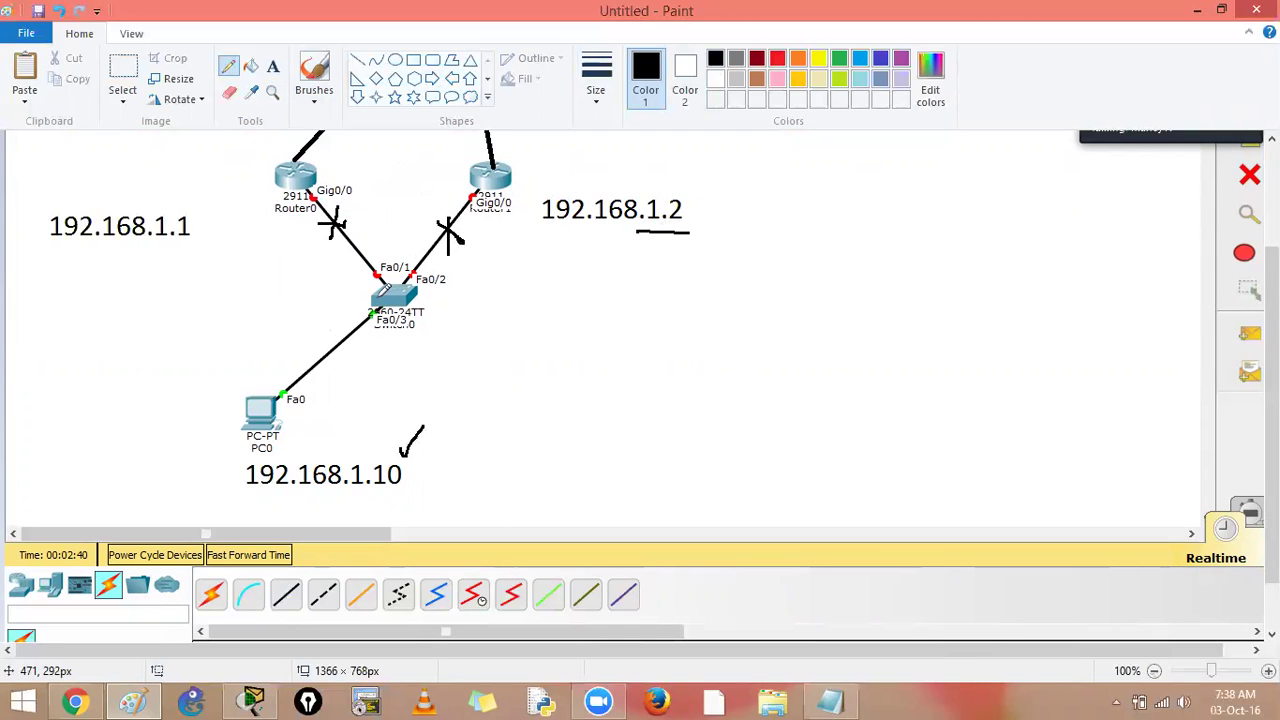
{"action": "mouse_move", "coordinate": [366, 450]}
{"action": "left_mouse_down"}
{"action": "mouse_move", "coordinate": [370, 488]}
{"action": "mouse_move", "coordinate": [414, 478]}
{"action": "mouse_move", "coordinate": [414, 442]}
{"action": "mouse_move", "coordinate": [382, 454]}
{"action": "mouse_move", "coordinate": [366, 476]}
{"action": "mouse_move", "coordinate": [374, 490]}
{"action": "left_mouse_up"}
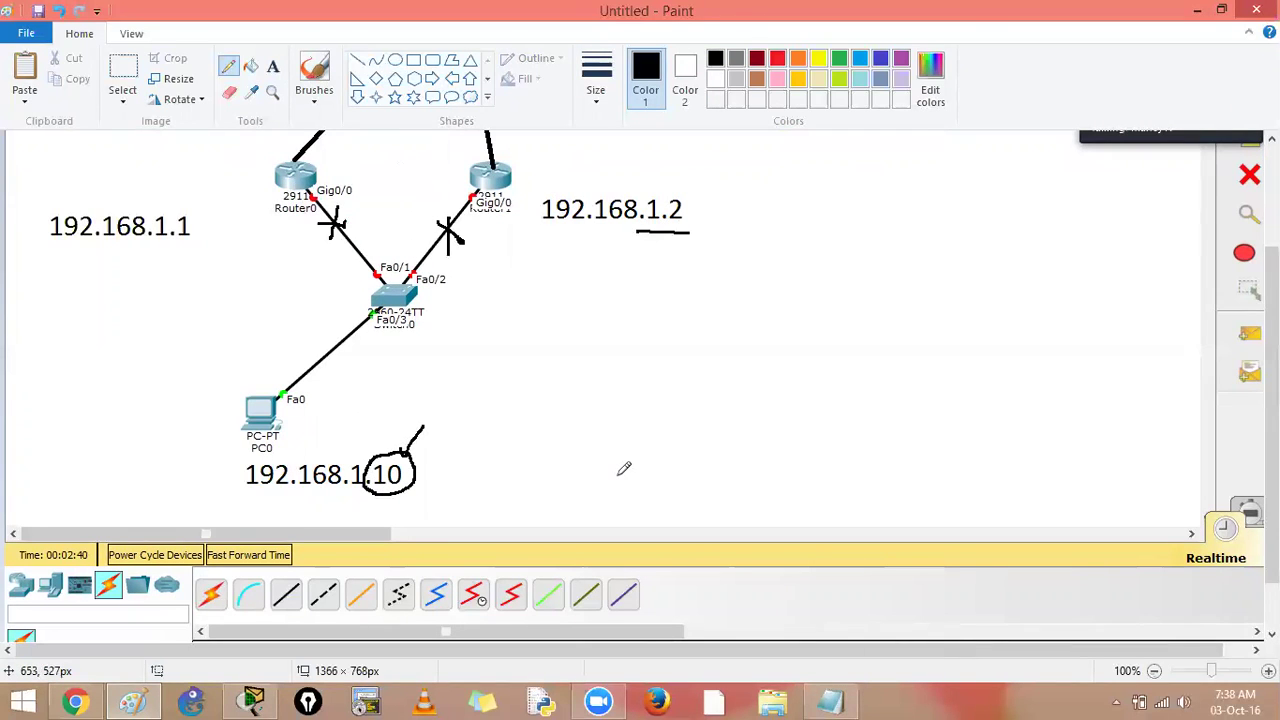
- Add a text block in the empty area beside the topology with the heading FHRP followed by a blank line
{"action": "left_click", "coordinate": [272, 66]}
{"action": "left_click", "coordinate": [660, 324]}
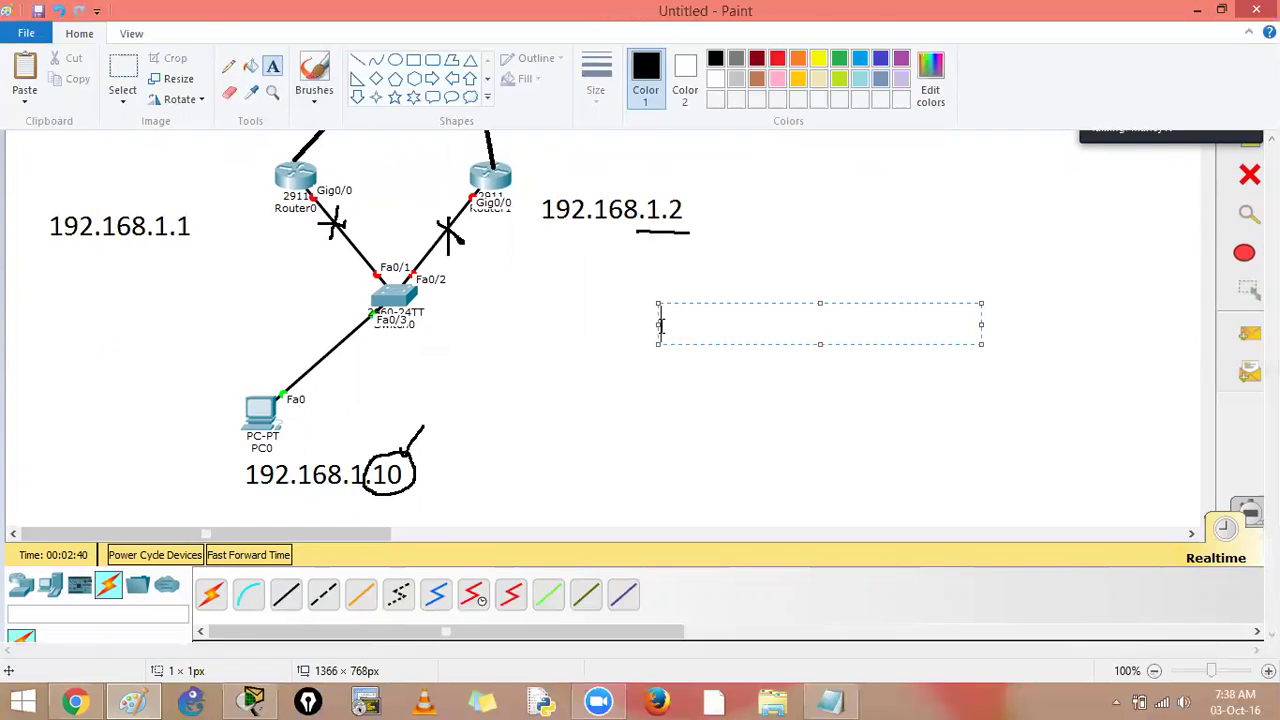
{"action": "type", "text": "H"}
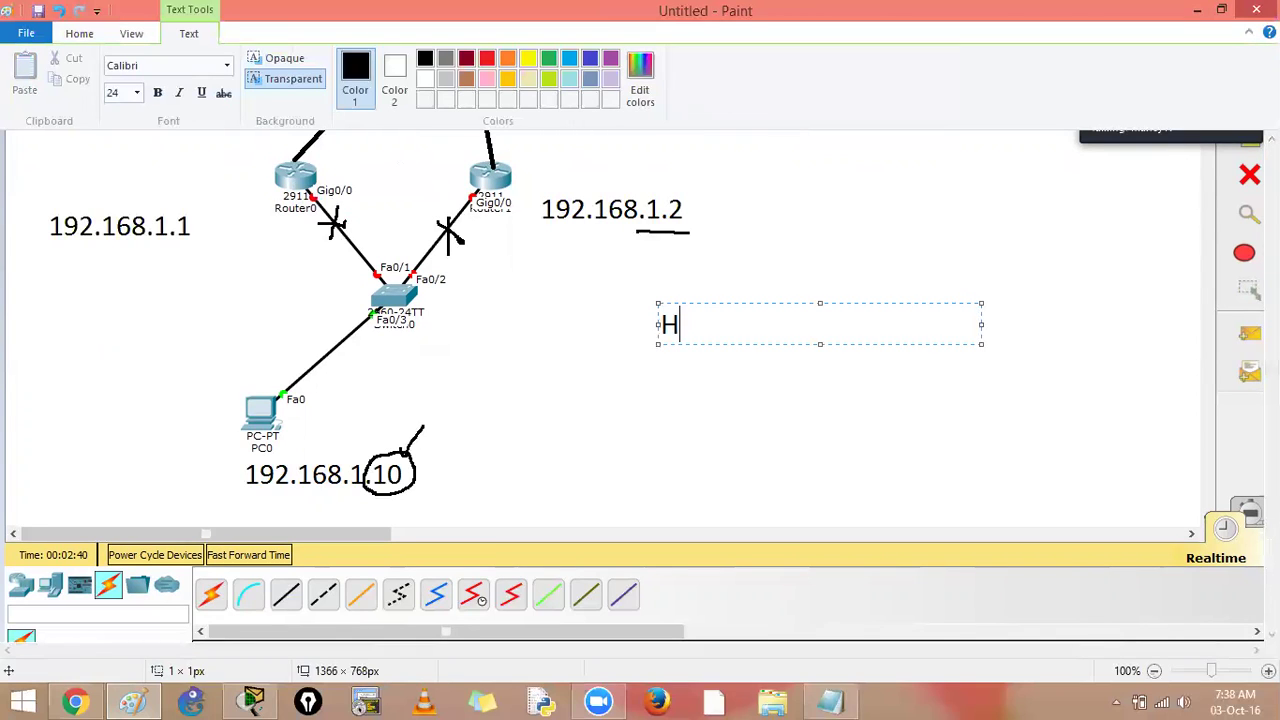
{"action": "key", "text": "BackSpace"}
{"action": "type", "text": "FHRp"}
{"action": "key", "text": "BackSpace"}
{"action": "type", "text": "P"}
{"action": "key", "text": "Return"}
{"action": "key", "text": "Return"}
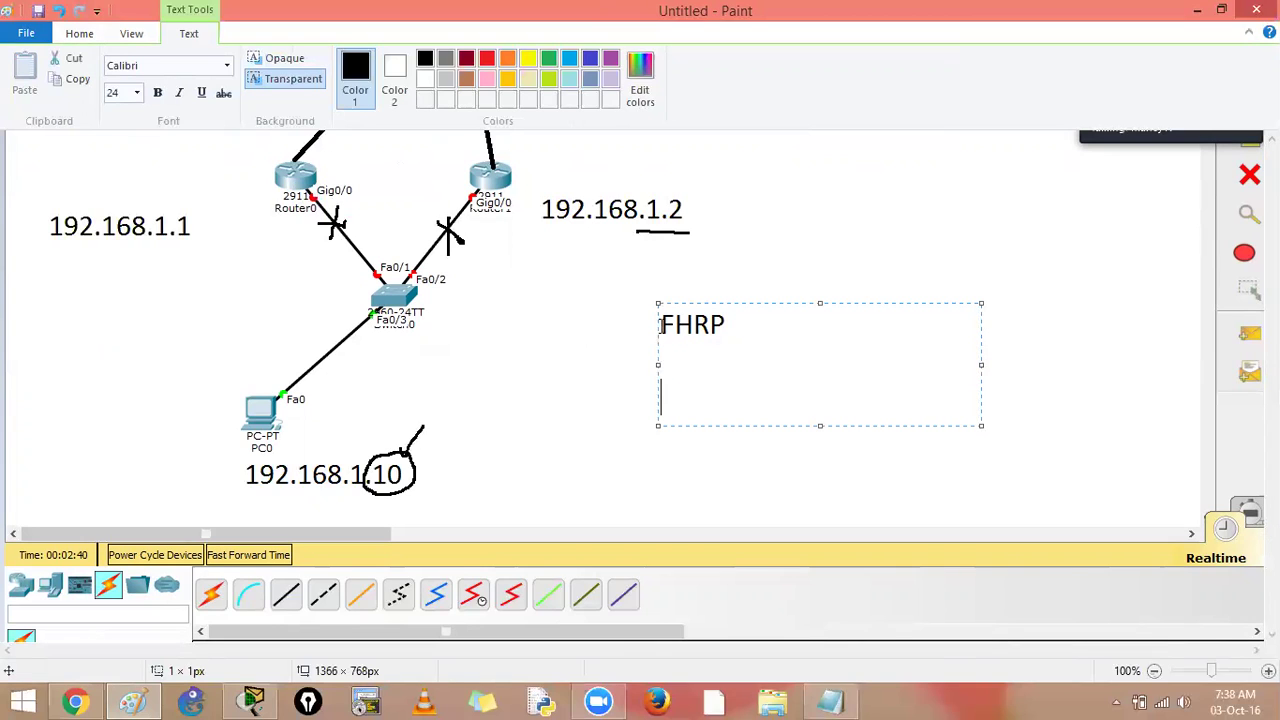
- List hsrp, vrrp and glbp on separate lines under the FHRP heading and place the text
{"action": "type", "text": "hsrp"}
{"action": "key", "text": "Return"}
{"action": "type", "text": "vrro"}
{"action": "type", "text": "p"}
{"action": "key", "text": "Return"}
{"action": "type", "text": "glg"}
{"action": "key", "text": "BackSpace"}
{"action": "key", "text": "BackSpace"}
{"action": "type", "text": "bp"}
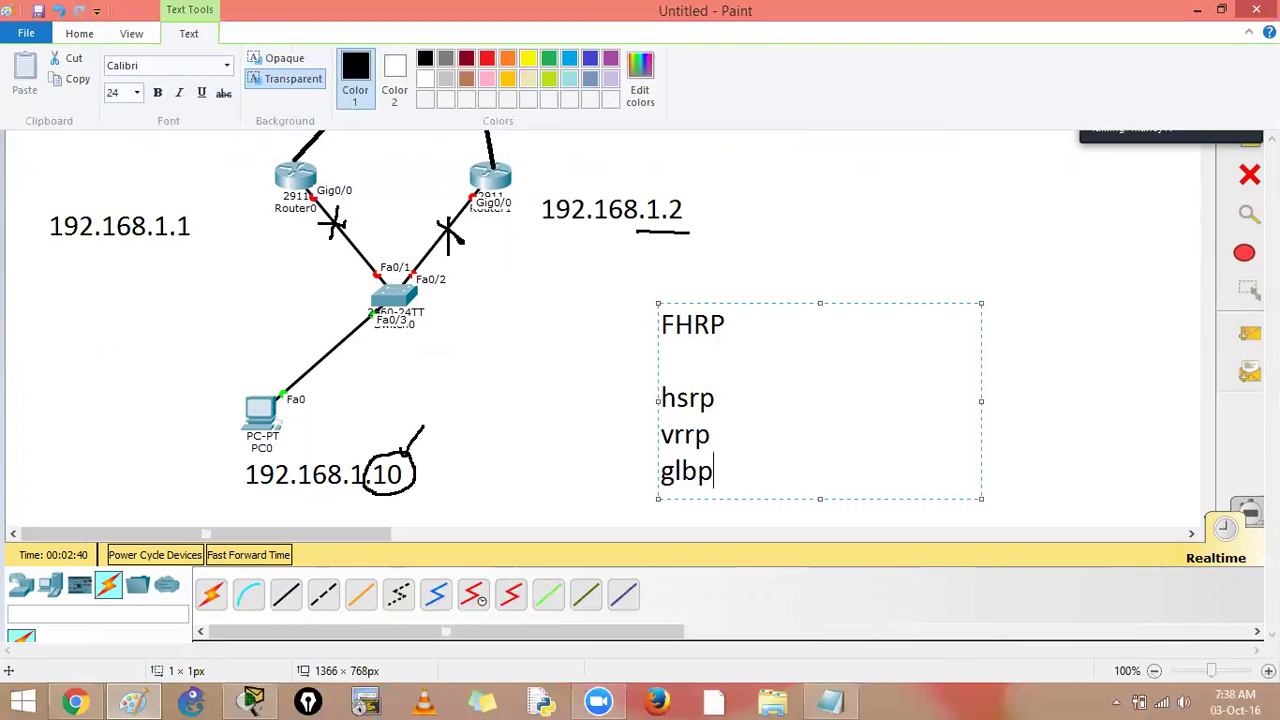
{"action": "left_click", "coordinate": [1020, 330]}
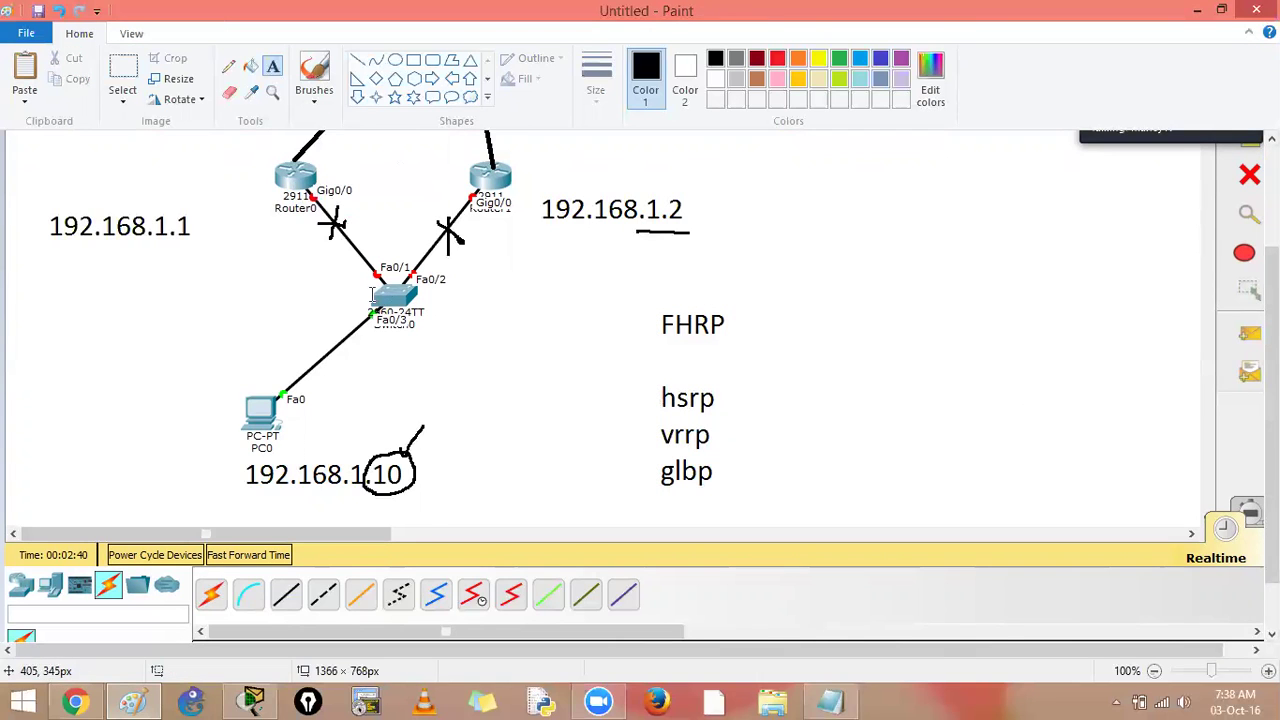
- Draw a red pencil slash beside Router0 and a long red horizontal line running through both routers
{"action": "left_click", "coordinate": [228, 66]}
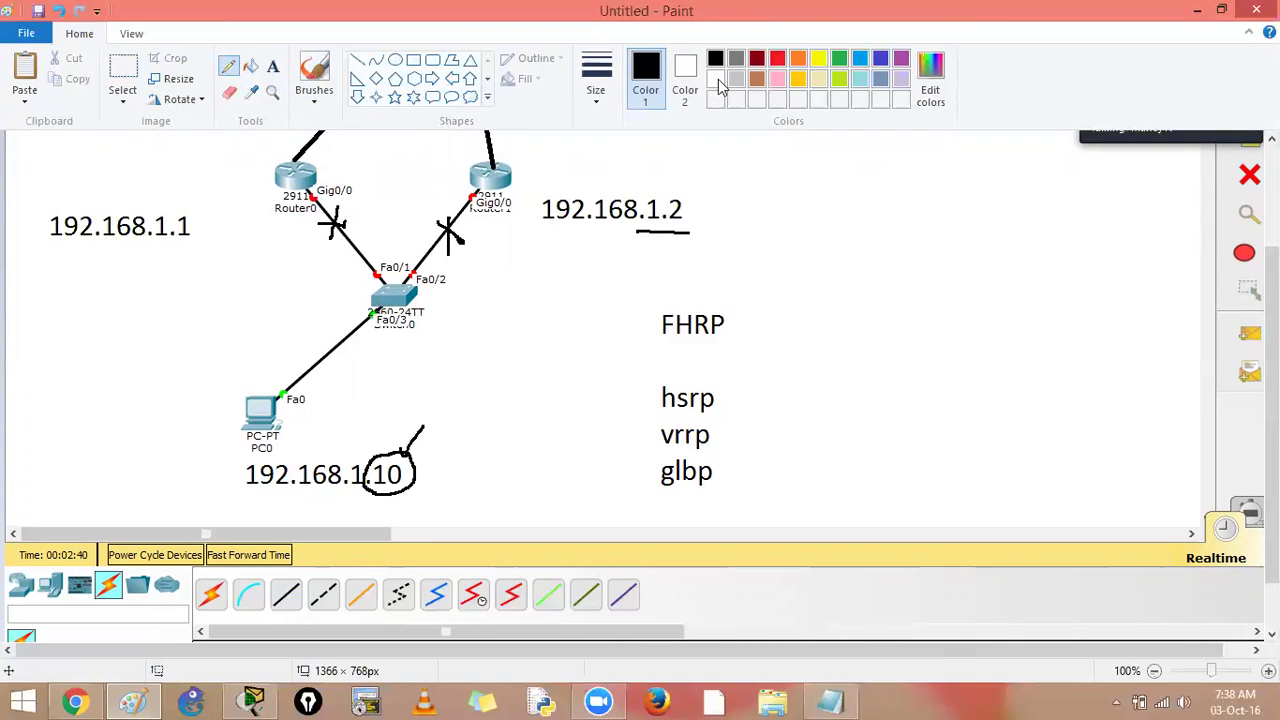
{"action": "left_click", "coordinate": [778, 60]}
{"action": "left_click_drag", "start_coordinate": [211, 171], "coordinate": [252, 133]}
{"action": "left_click_drag", "start_coordinate": [182, 177], "coordinate": [614, 172]}
{"action": "left_click_drag", "start_coordinate": [700, 166], "coordinate": [857, 160]}
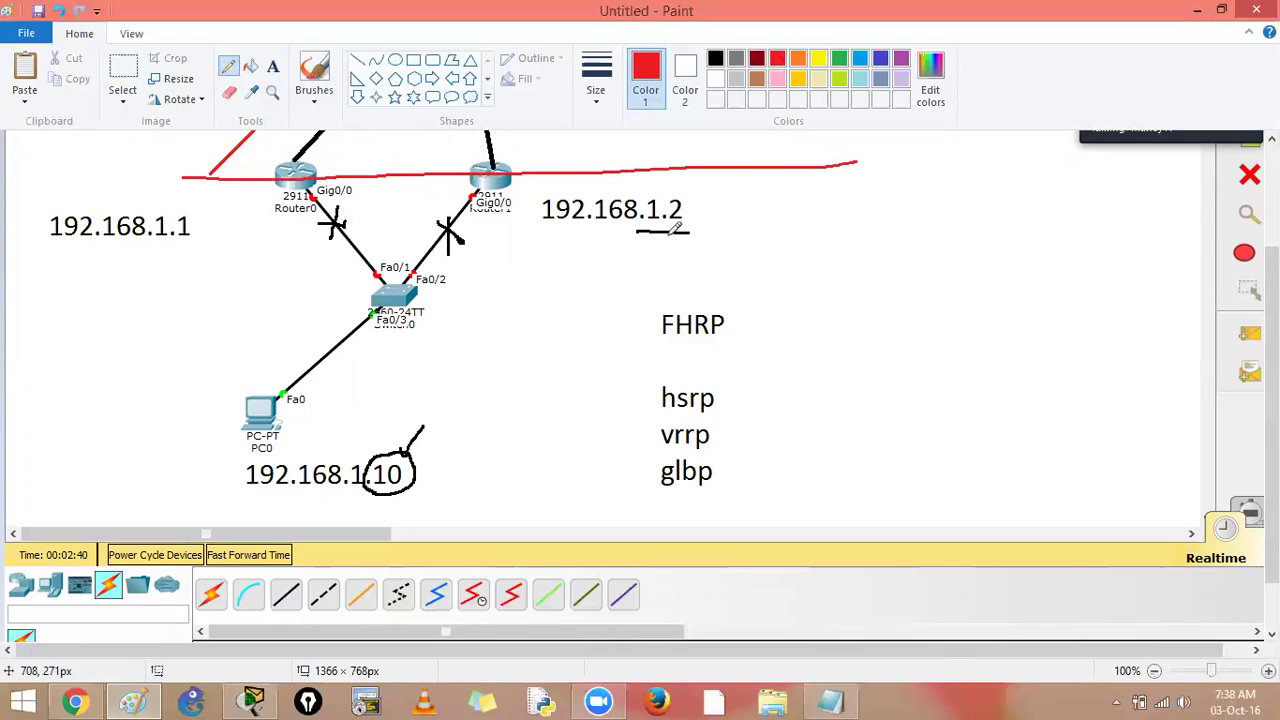
- Undo the red lines, the FHRP text block, the circle and tick by PC0's address, and the crosses on both router links
{"action": "key", "text": "ctrl+z"}
{"action": "key", "text": "ctrl+z"}
{"action": "key", "text": "ctrl+z"}
{"action": "key", "text": "ctrl+z"}
{"action": "key", "text": "ctrl+z"}
{"action": "key", "text": "ctrl+z"}
{"action": "key", "text": "ctrl+z"}
{"action": "key", "text": "ctrl+z"}
{"action": "key", "text": "ctrl+z"}
{"action": "key", "text": "ctrl+z"}
{"action": "key", "text": "ctrl+z"}
{"action": "key", "text": "ctrl+z"}
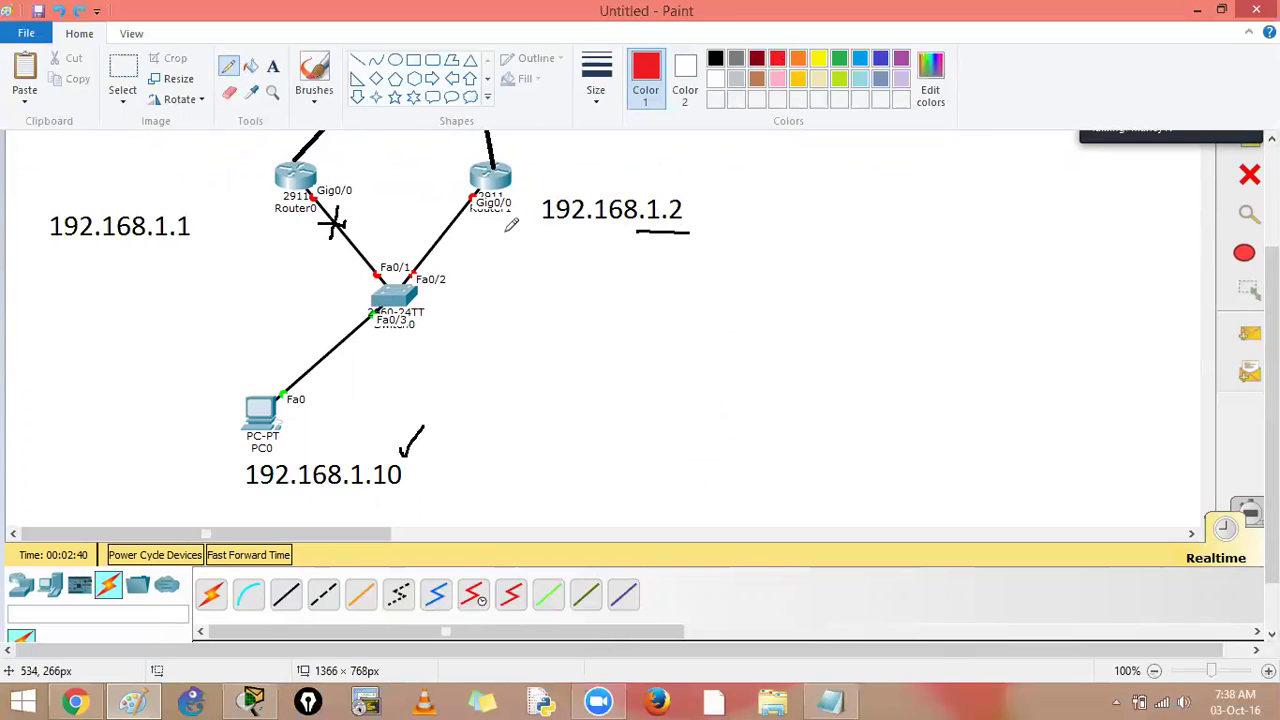
- Draw a green cloud callout between Router0 and Router1 and connect it to both routers with straight green lines
{"action": "left_click", "coordinate": [470, 97]}
{"action": "left_click", "coordinate": [839, 60]}
{"action": "left_click", "coordinate": [596, 80]}
{"action": "left_click", "coordinate": [617, 168]}
{"action": "left_click_drag", "start_coordinate": [358, 162], "coordinate": [444, 218]}
{"action": "left_click", "coordinate": [357, 60]}
{"action": "mouse_move", "coordinate": [322, 175]}
{"action": "left_mouse_down"}
{"action": "mouse_move", "coordinate": [371, 190]}
{"action": "mouse_move", "coordinate": [473, 175]}
{"action": "left_mouse_up"}
{"action": "left_click", "coordinate": [498, 311]}
- Underline PC0's address 192.168.1.10 in green pencil and put a tick inside the cloud
{"action": "left_click", "coordinate": [228, 66]}
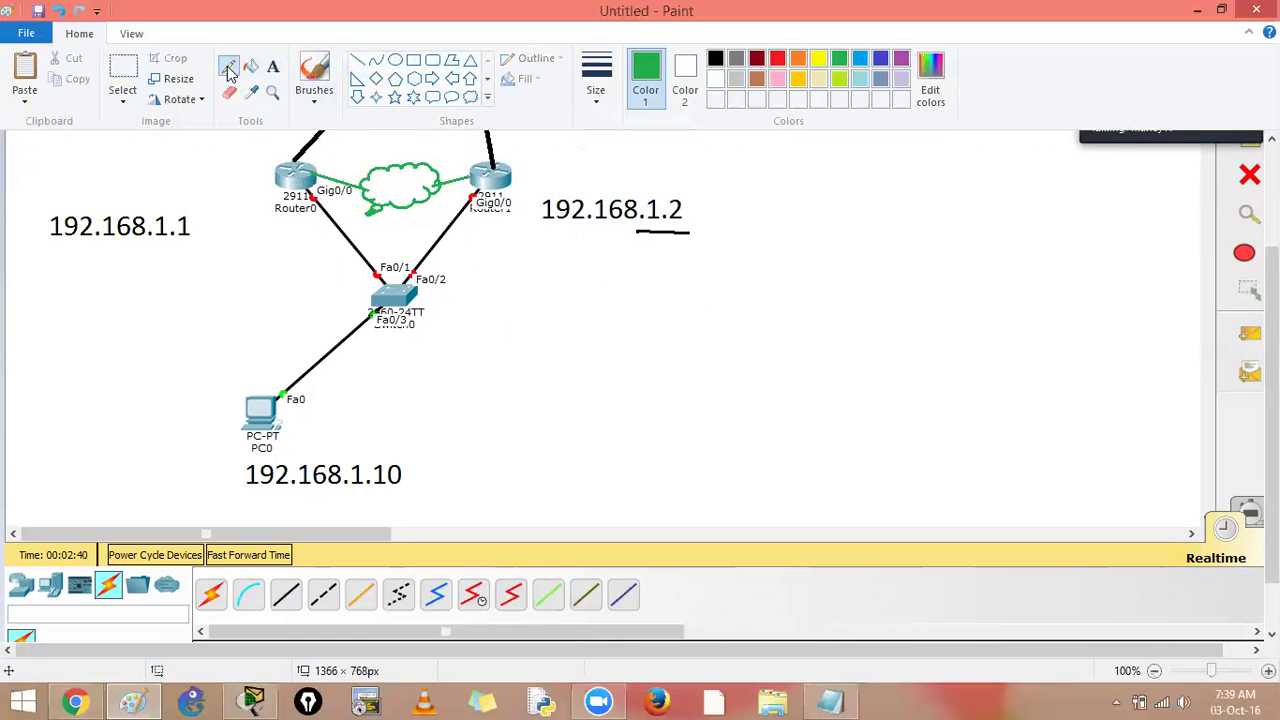
{"action": "left_click_drag", "start_coordinate": [247, 490], "coordinate": [400, 489]}
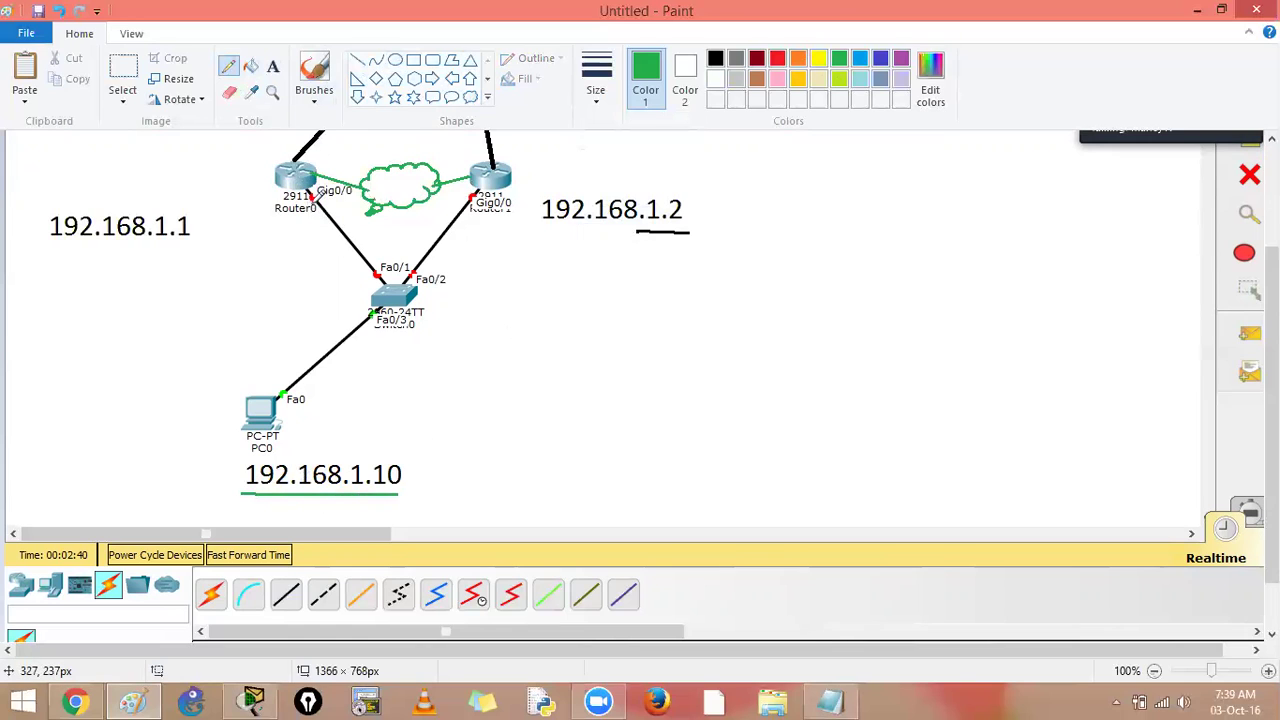
{"action": "mouse_move", "coordinate": [386, 179]}
{"action": "left_mouse_down"}
{"action": "mouse_move", "coordinate": [399, 188]}
{"action": "mouse_move", "coordinate": [418, 166]}
{"action": "left_mouse_up"}
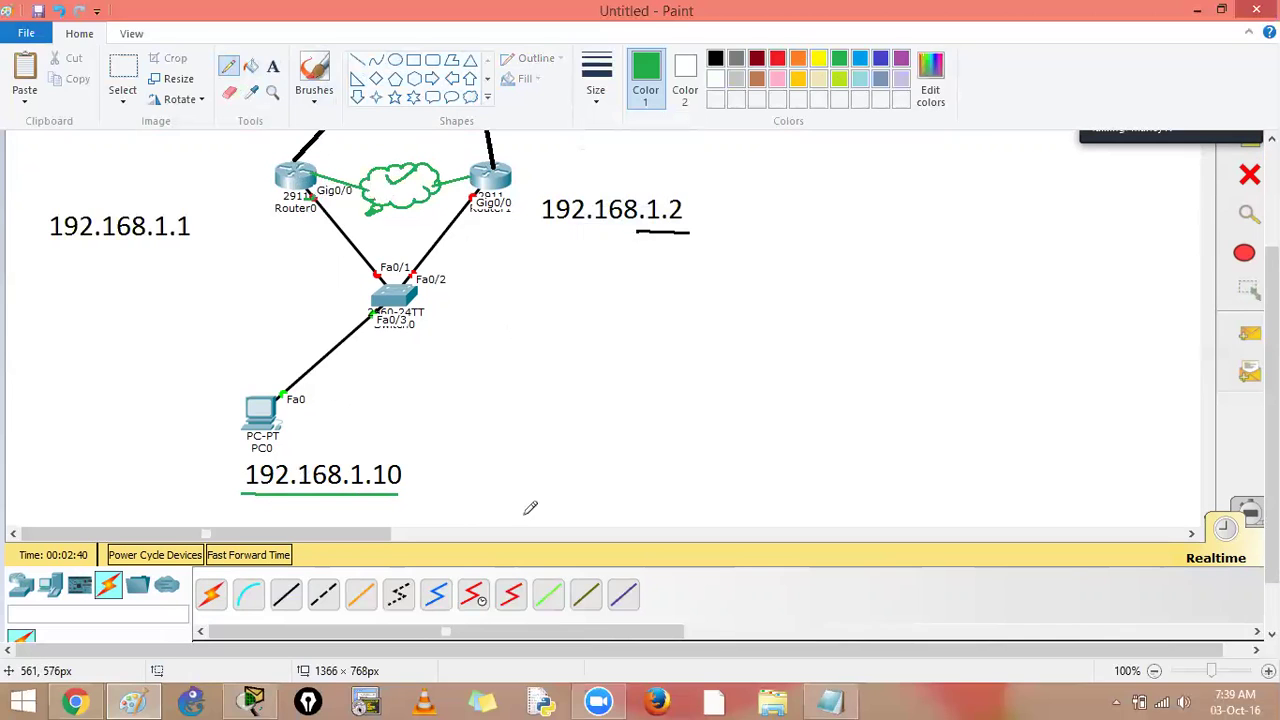
- Add the green text 192.168.1.254 beside PC0's address and mark it with a green tick
{"action": "left_click", "coordinate": [272, 66]}
{"action": "left_click", "coordinate": [499, 455]}
{"action": "type", "text": "1"}
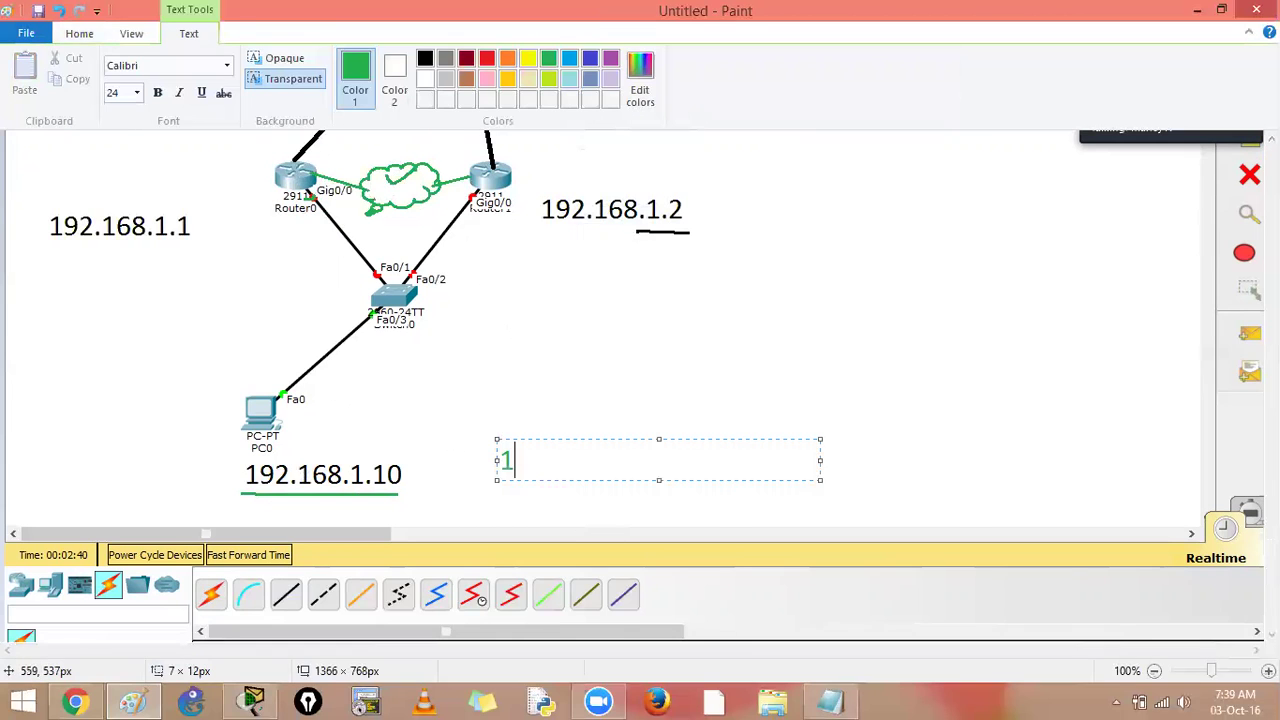
{"action": "type", "text": "92.168.1.254"}
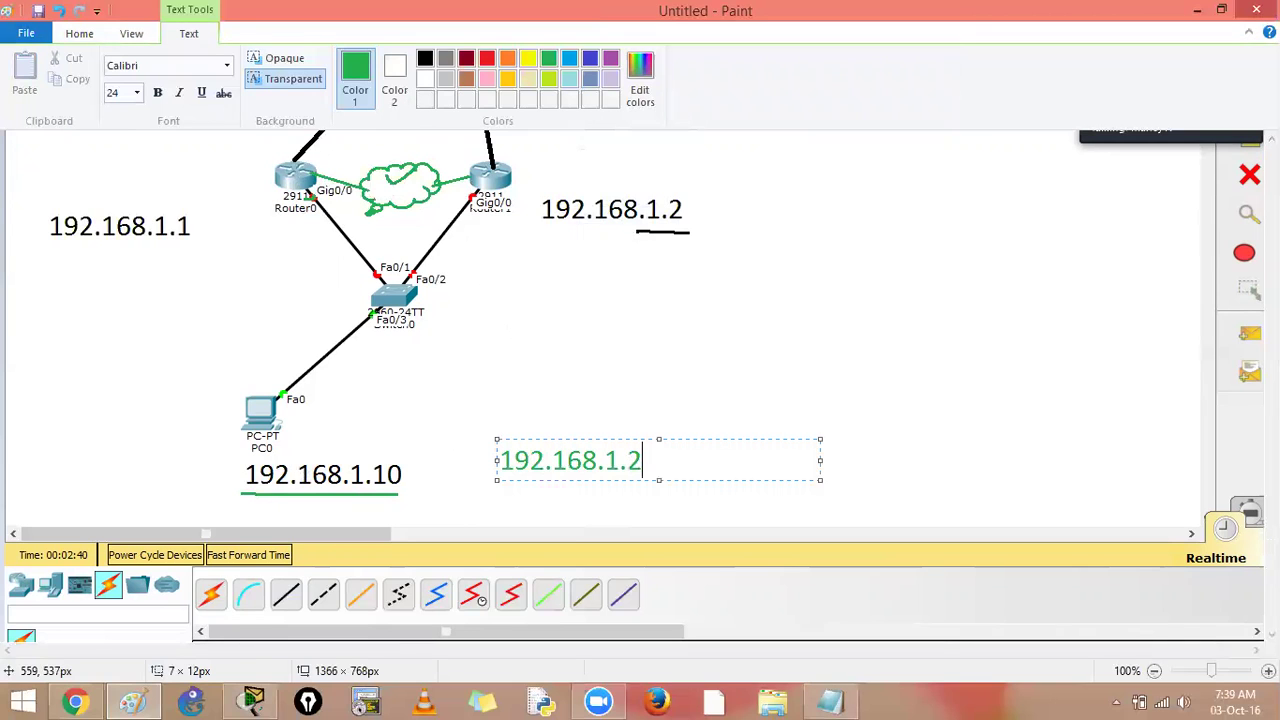
{"action": "left_click", "coordinate": [1009, 430]}
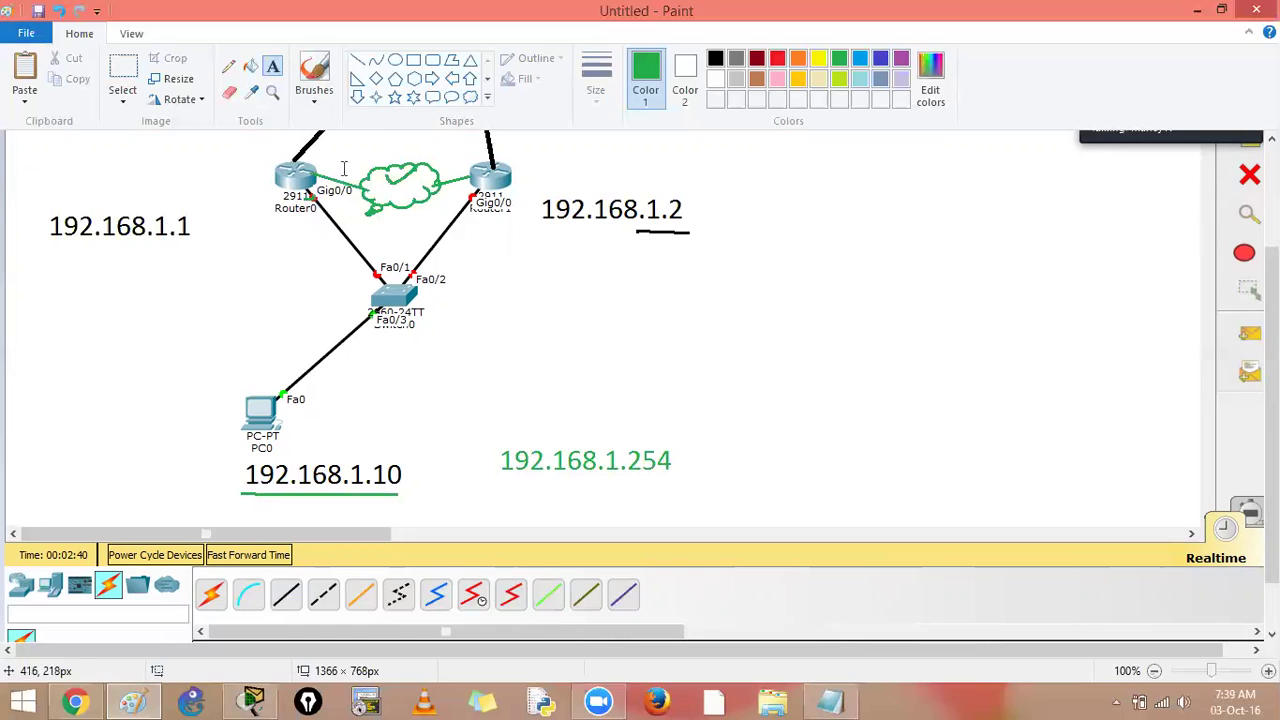
{"action": "left_click", "coordinate": [228, 66]}
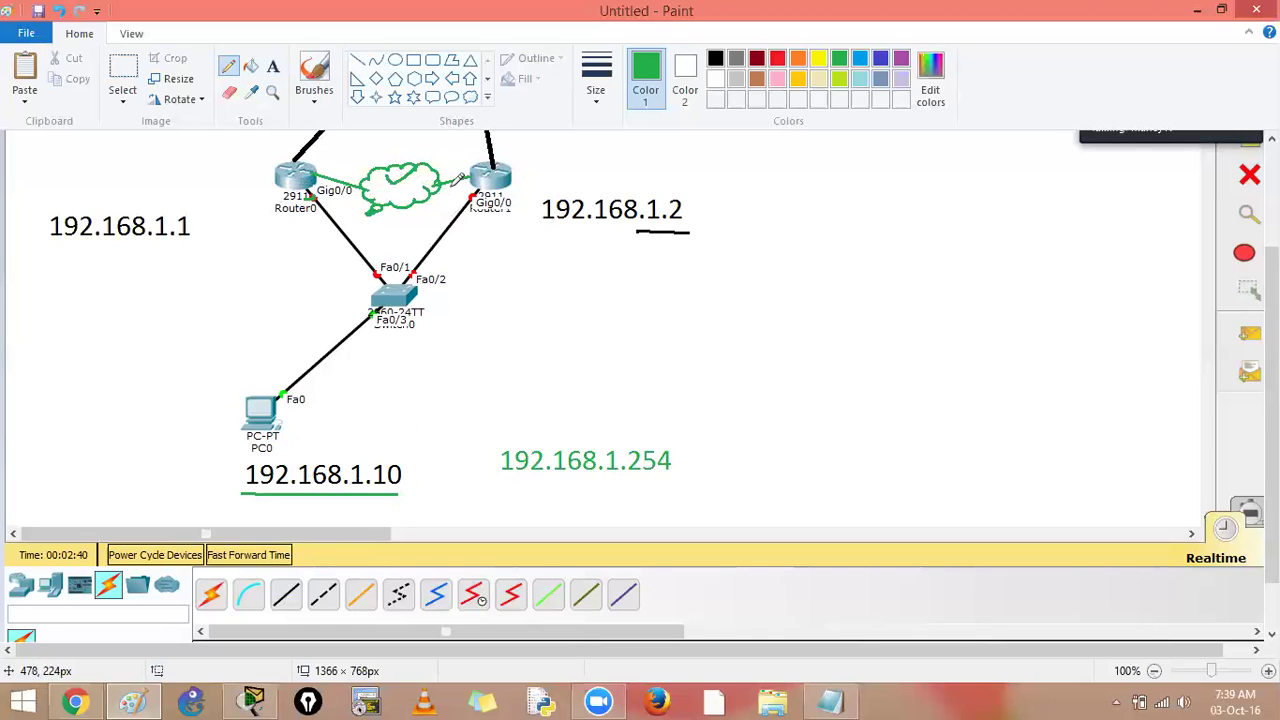
{"action": "left_click_drag", "start_coordinate": [658, 431], "coordinate": [709, 393]}
- Add the black text HSRP in the empty area beyond Router1's address
{"action": "left_click", "coordinate": [272, 66]}
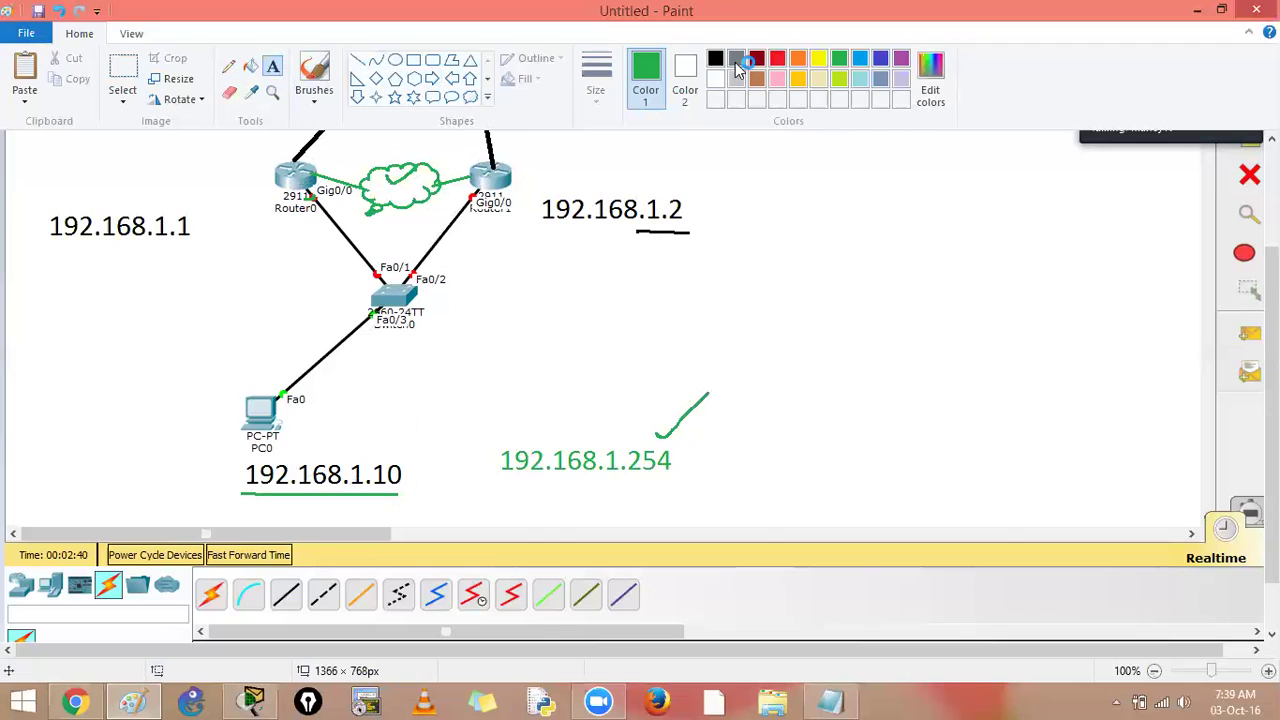
{"action": "left_click", "coordinate": [715, 58]}
{"action": "left_click", "coordinate": [795, 252]}
{"action": "type", "text": "H"}
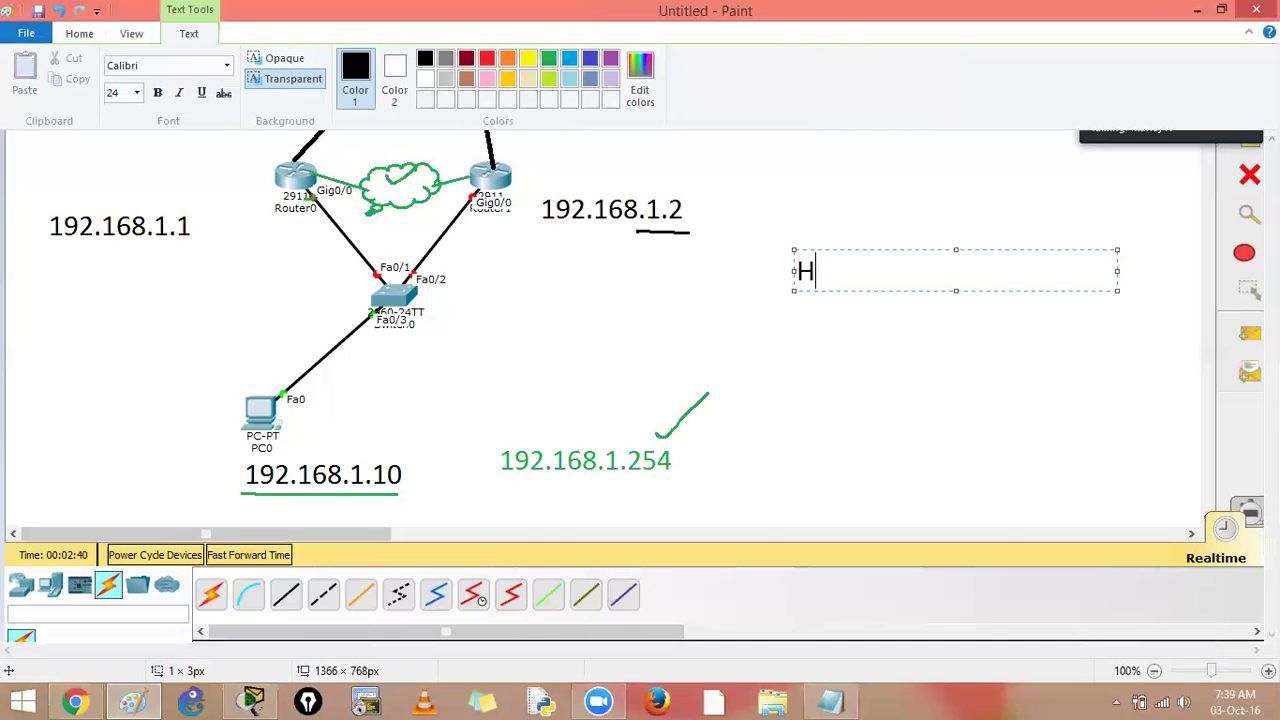
{"action": "type", "text": "SRP"}
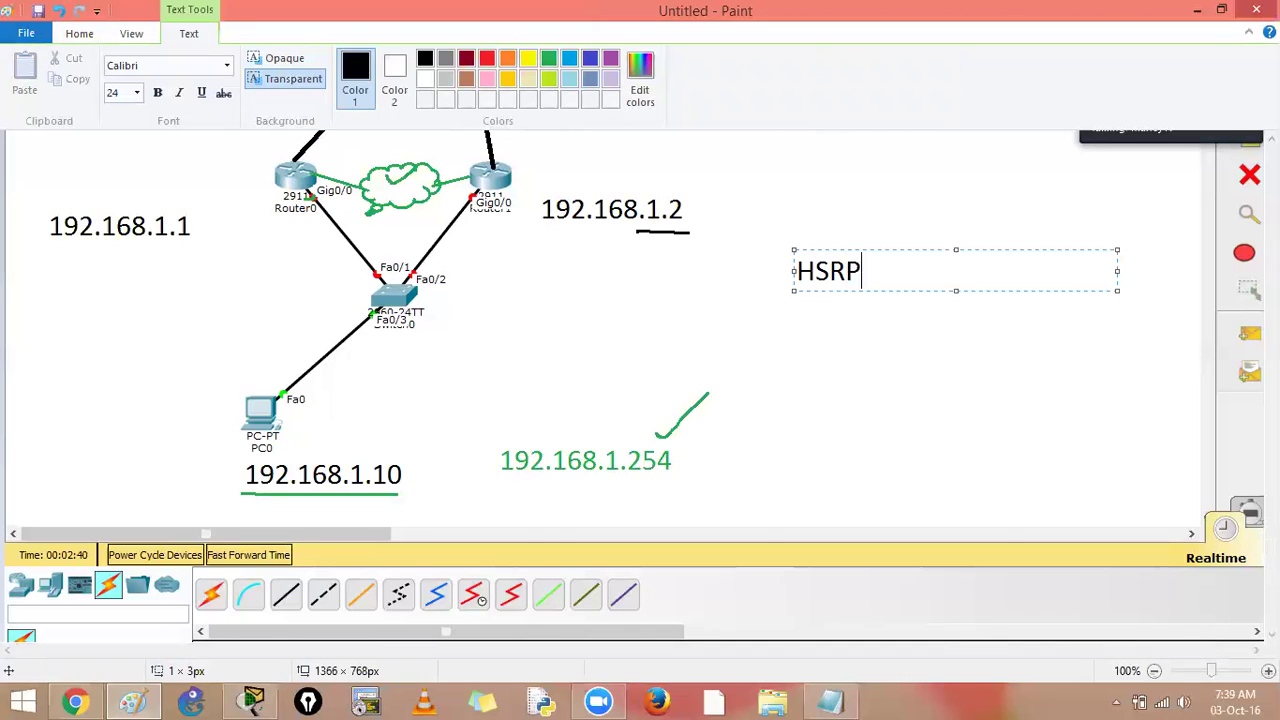
{"action": "left_click", "coordinate": [845, 333]}
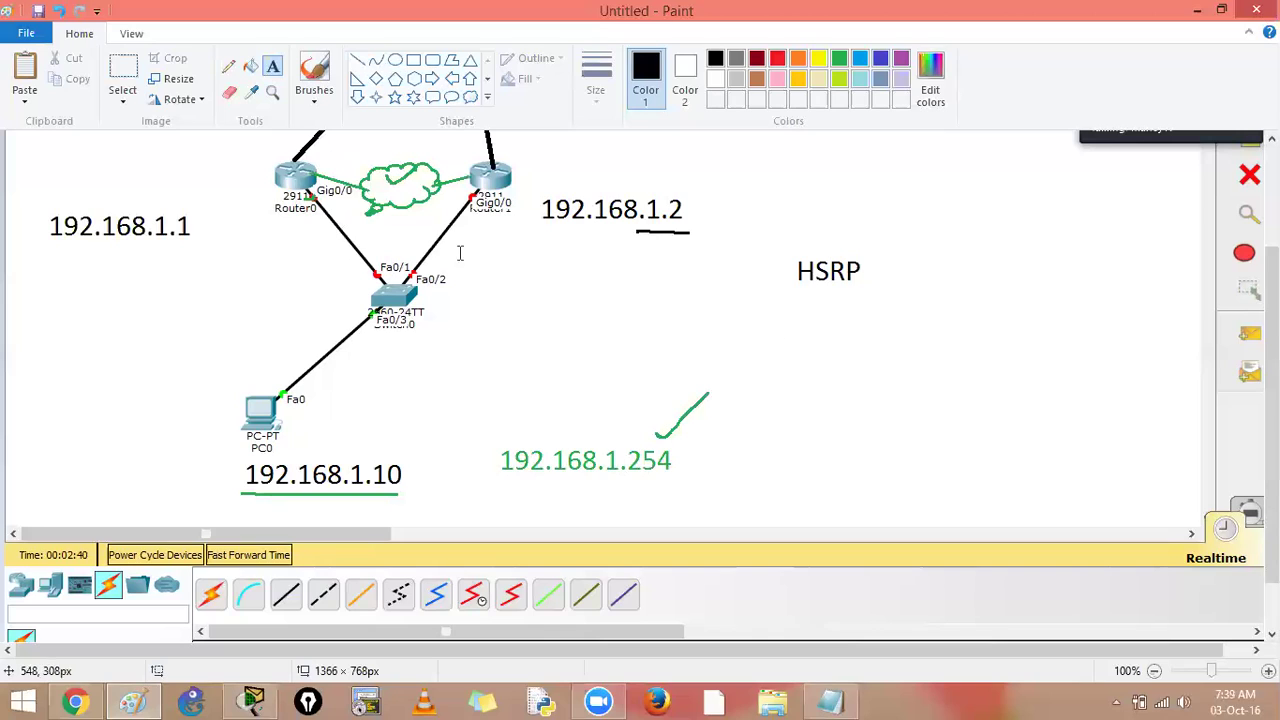
- Write a black letter A beside Router0 and draw a curved path from PC0 up to Router0
{"action": "left_click", "coordinate": [228, 66]}
{"action": "mouse_move", "coordinate": [209, 184]}
{"action": "left_mouse_down"}
{"action": "mouse_move", "coordinate": [216, 162]}
{"action": "mouse_move", "coordinate": [211, 177]}
{"action": "left_mouse_up"}
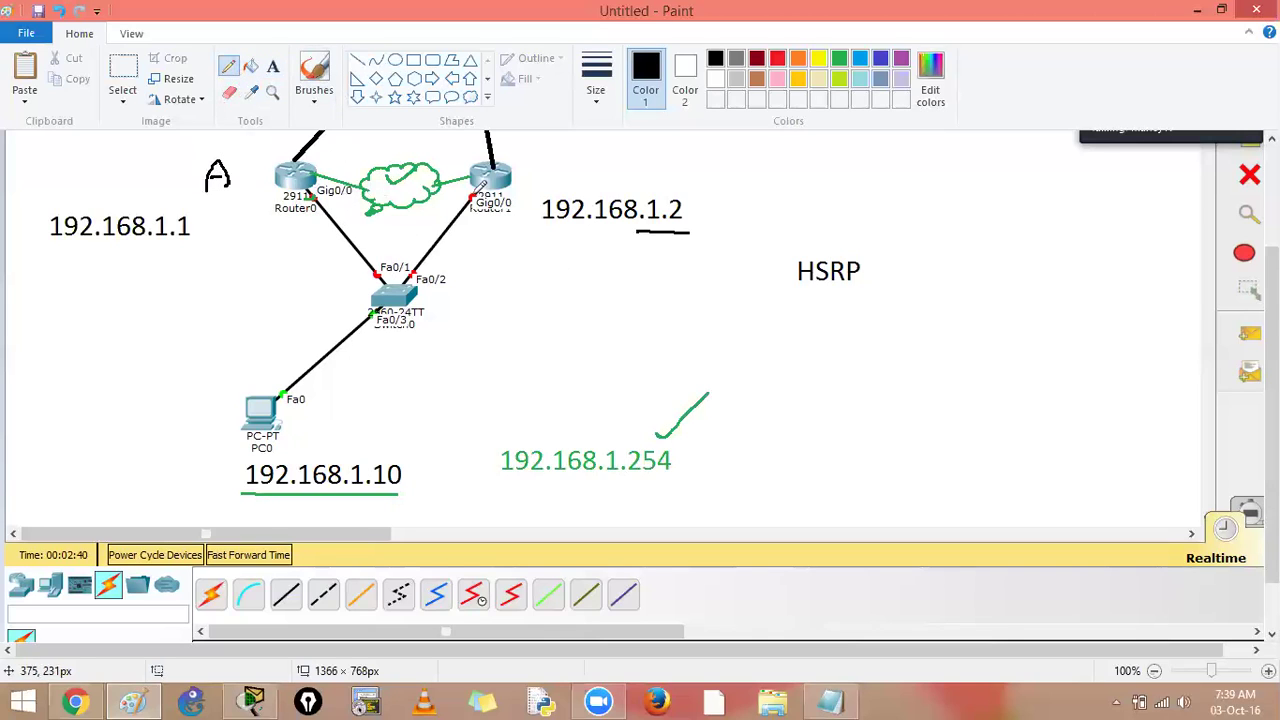
{"action": "mouse_move", "coordinate": [255, 402]}
{"action": "left_mouse_down"}
{"action": "mouse_move", "coordinate": [326, 377]}
{"action": "mouse_move", "coordinate": [330, 250]}
{"action": "mouse_move", "coordinate": [285, 190]}
{"action": "left_mouse_up"}
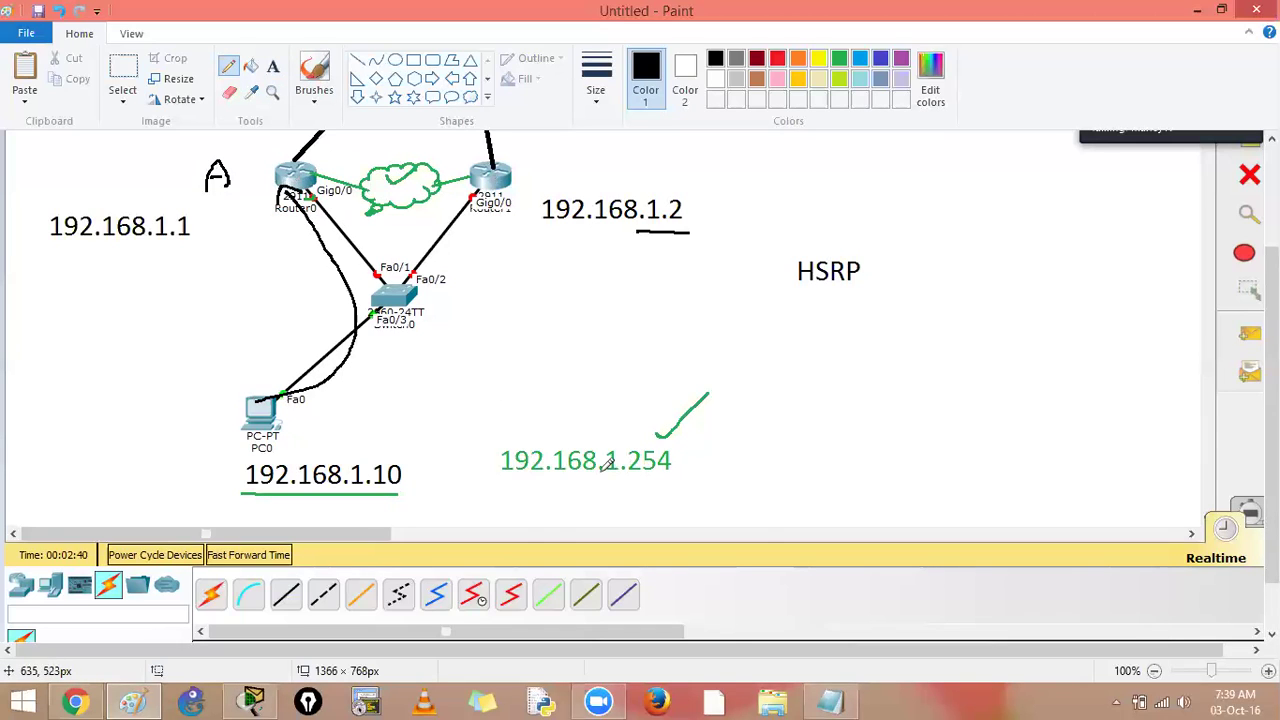
- Underline the 1.254 in black, cross out the link between Router0 and the switch, and tick Router1
{"action": "left_click_drag", "start_coordinate": [600, 476], "coordinate": [676, 476]}
{"action": "mouse_move", "coordinate": [330, 233]}
{"action": "left_mouse_down"}
{"action": "mouse_move", "coordinate": [355, 241]}
{"action": "mouse_move", "coordinate": [345, 254]}
{"action": "left_mouse_up"}
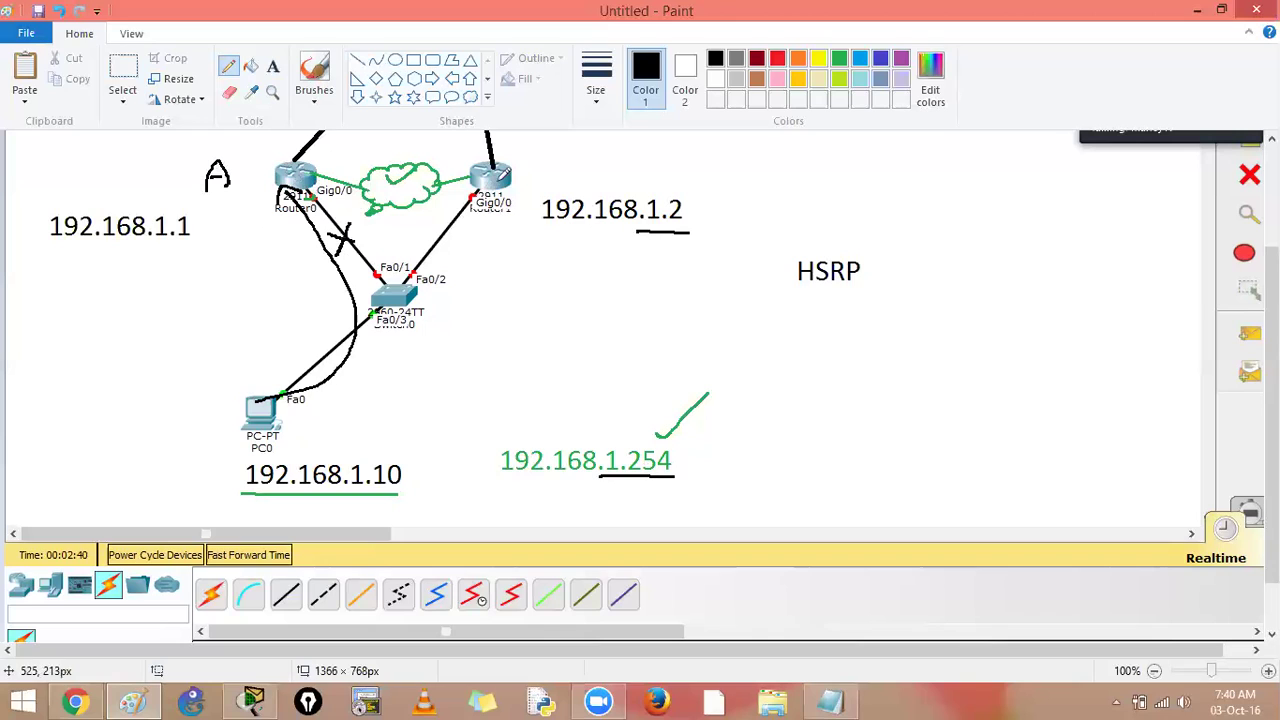
{"action": "left_click_drag", "start_coordinate": [506, 185], "coordinate": [534, 168]}
- Add the black text hello next to the link between Router1 and the switch
{"action": "left_click", "coordinate": [272, 66]}
{"action": "left_click", "coordinate": [480, 276]}
{"action": "type", "text": "hello"}
{"action": "left_click", "coordinate": [501, 343]}
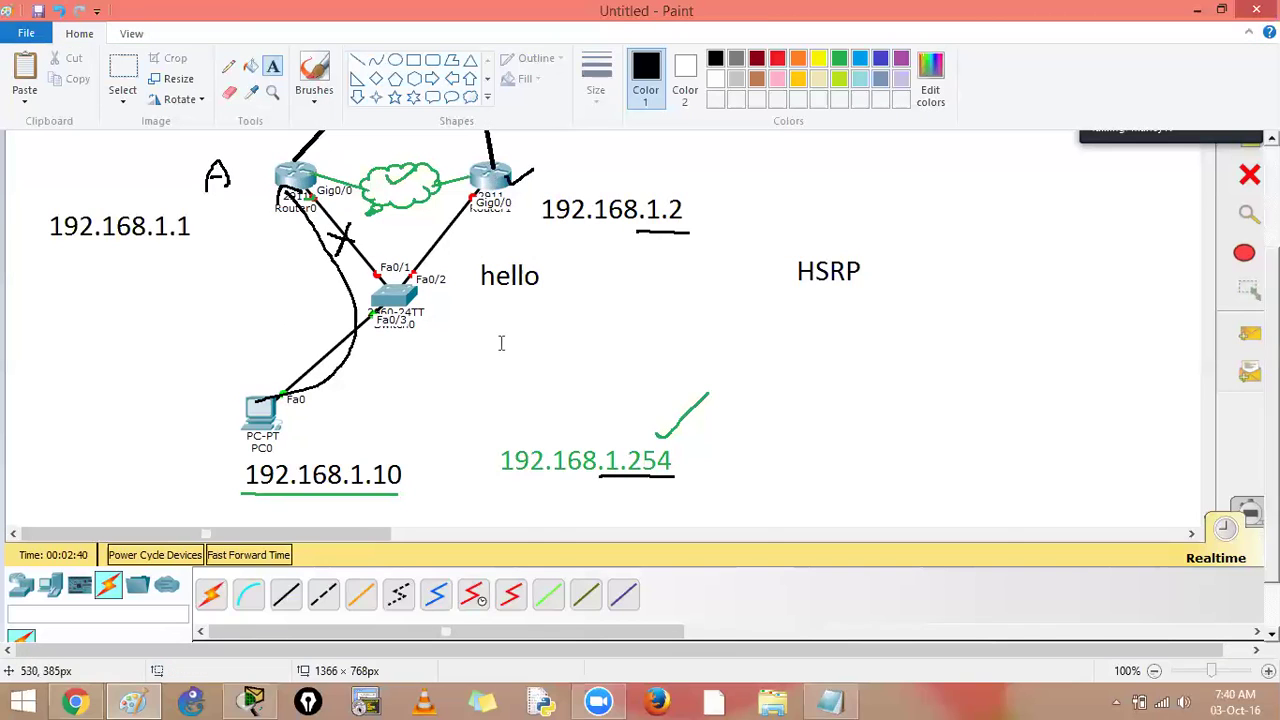
- Write a red letter A beside Router1, above its address 192.168.1.2
{"action": "left_click", "coordinate": [228, 66]}
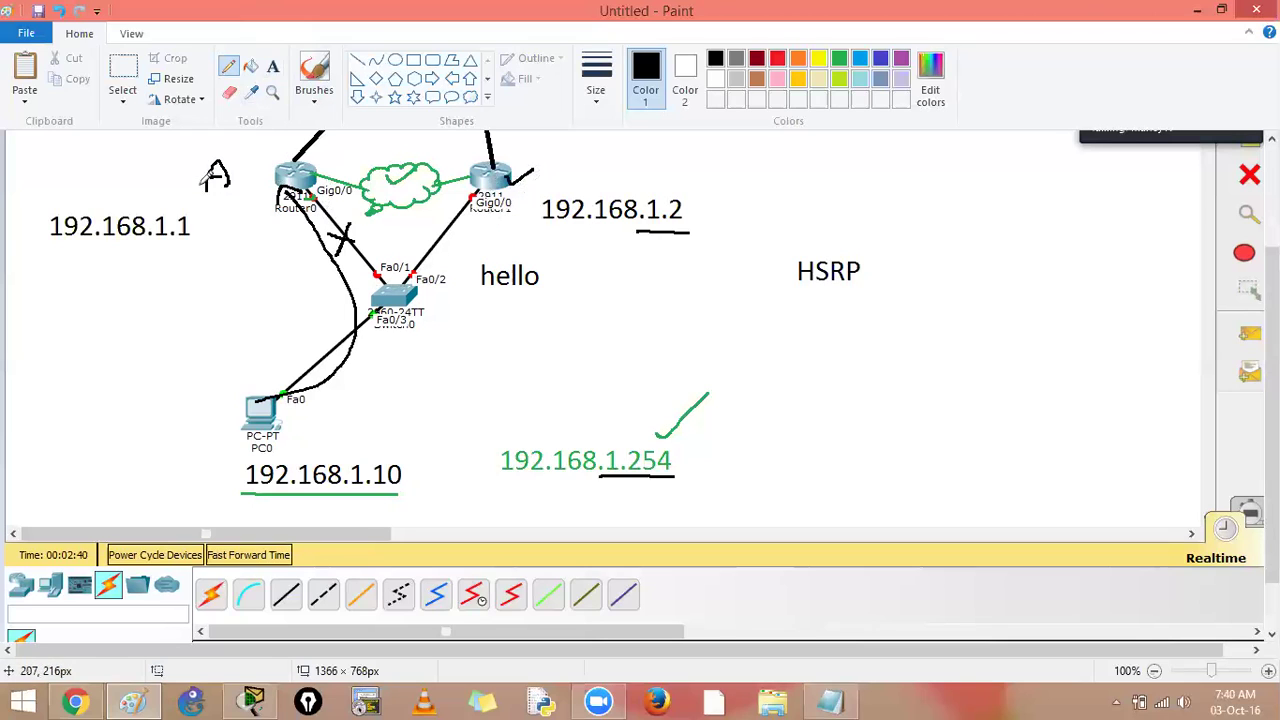
{"action": "left_click", "coordinate": [775, 60]}
{"action": "mouse_move", "coordinate": [567, 177]}
{"action": "left_mouse_down"}
{"action": "mouse_move", "coordinate": [571, 158]}
{"action": "mouse_move", "coordinate": [590, 166]}
{"action": "left_mouse_up"}
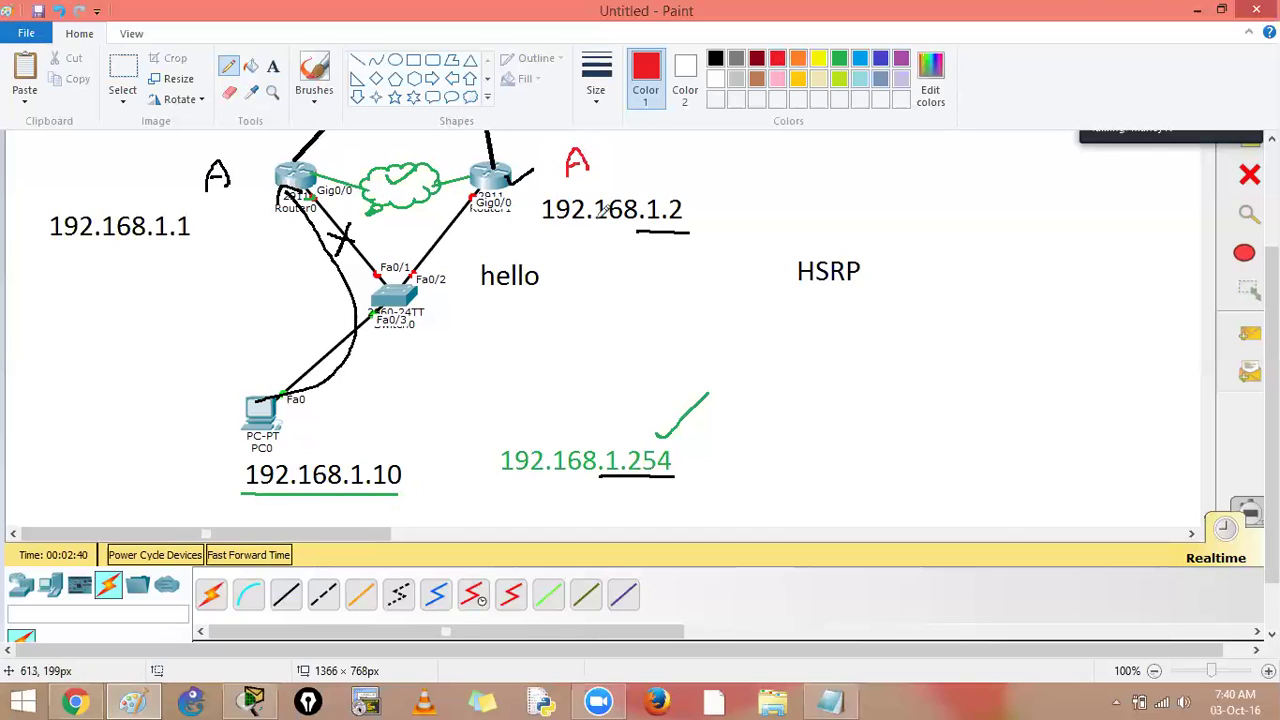
- Tick and circle 192.168.1.254 in red, and put a red tick beside HSRP
{"action": "left_click_drag", "start_coordinate": [654, 436], "coordinate": [701, 384]}
{"action": "mouse_move", "coordinate": [558, 493]}
{"action": "left_mouse_down"}
{"action": "mouse_move", "coordinate": [618, 498]}
{"action": "mouse_move", "coordinate": [704, 466]}
{"action": "mouse_move", "coordinate": [637, 412]}
{"action": "mouse_move", "coordinate": [471, 450]}
{"action": "mouse_move", "coordinate": [518, 493]}
{"action": "mouse_move", "coordinate": [591, 490]}
{"action": "left_mouse_up"}
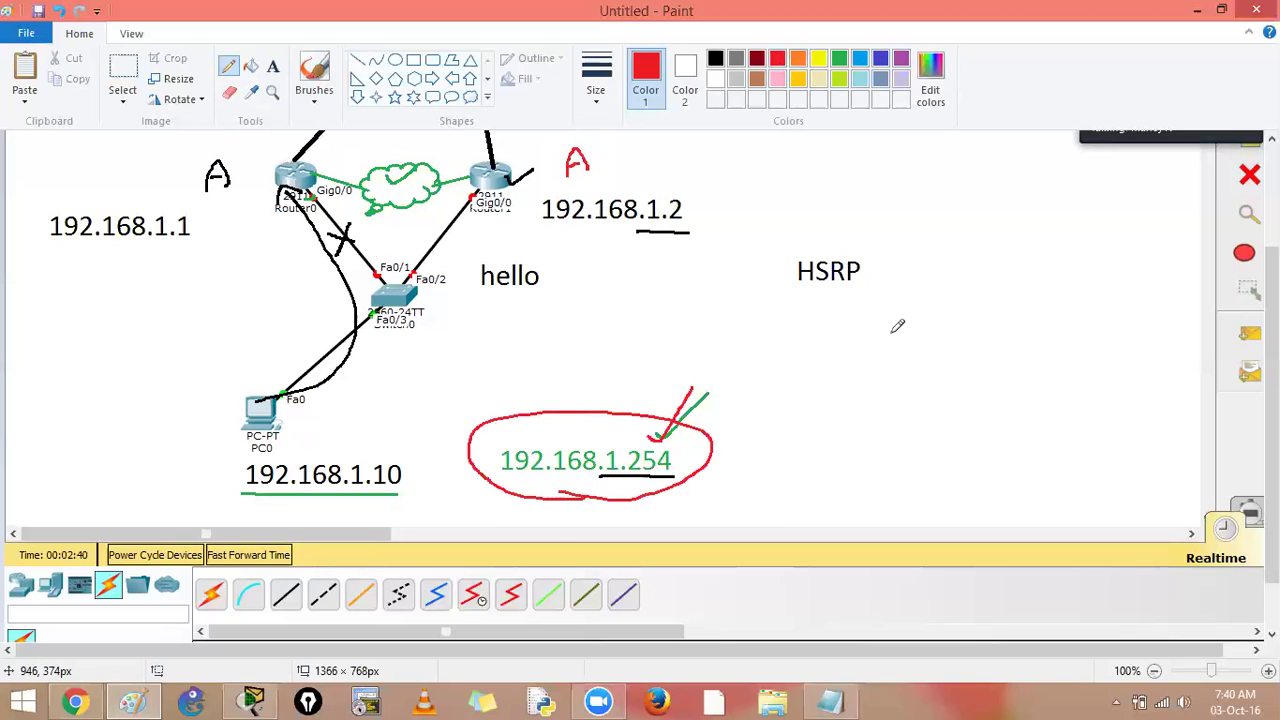
{"action": "mouse_move", "coordinate": [863, 258]}
{"action": "left_mouse_down"}
{"action": "mouse_move", "coordinate": [870, 270]}
{"action": "mouse_move", "coordinate": [919, 236]}
{"action": "left_mouse_up"}
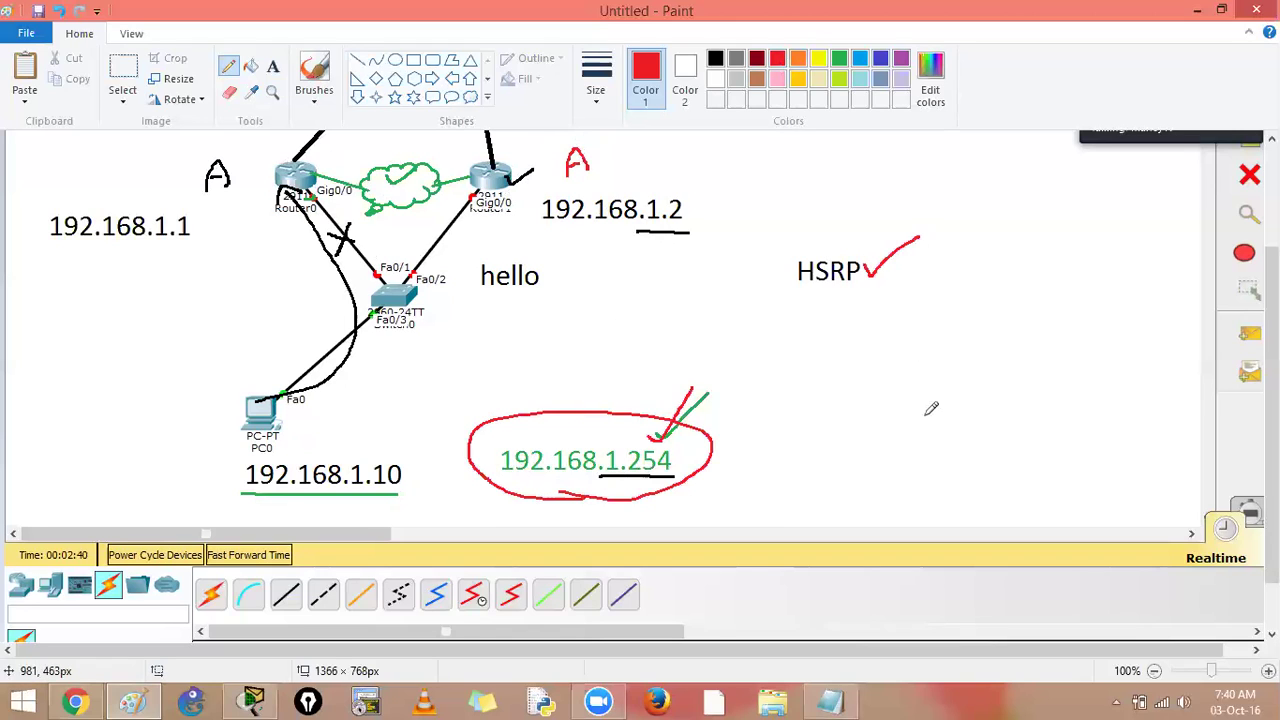
{"action": "left_click", "coordinate": [272, 66]}
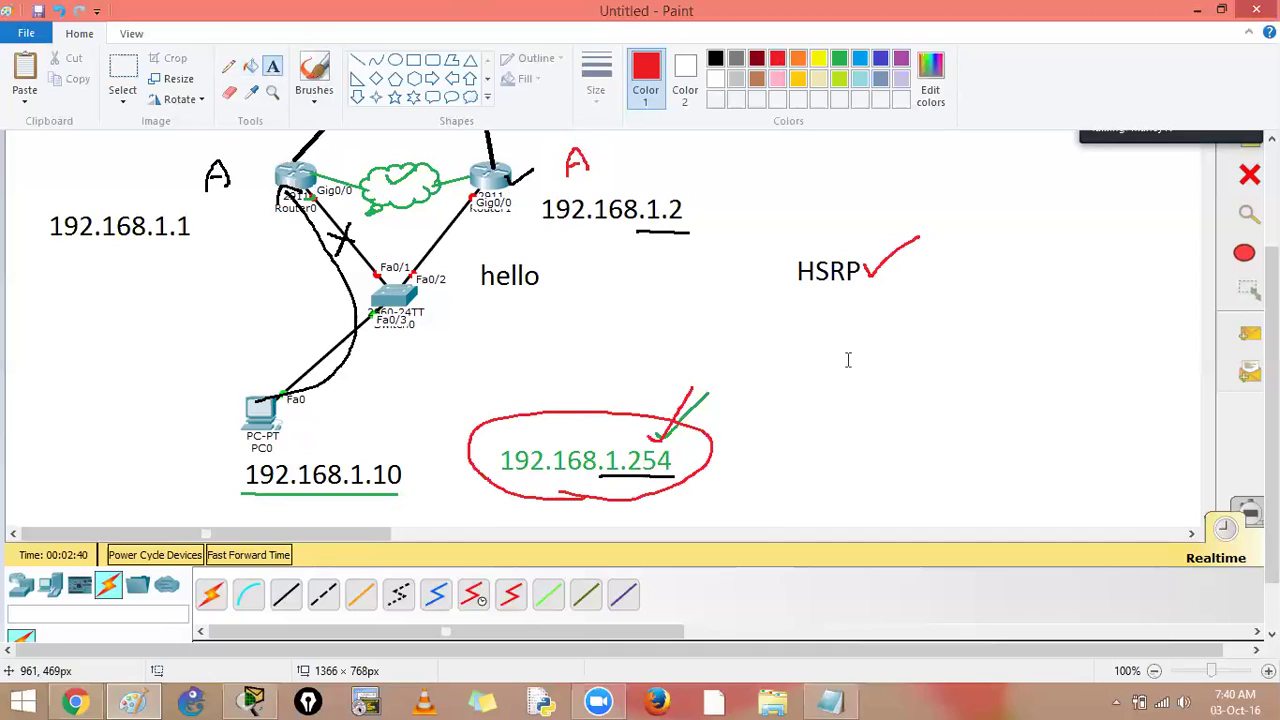
{"action": "left_click", "coordinate": [842, 331]}
{"action": "type", "text": "vrrp"}
{"action": "key", "text": "Return"}
{"action": "type", "text": "glbp"}
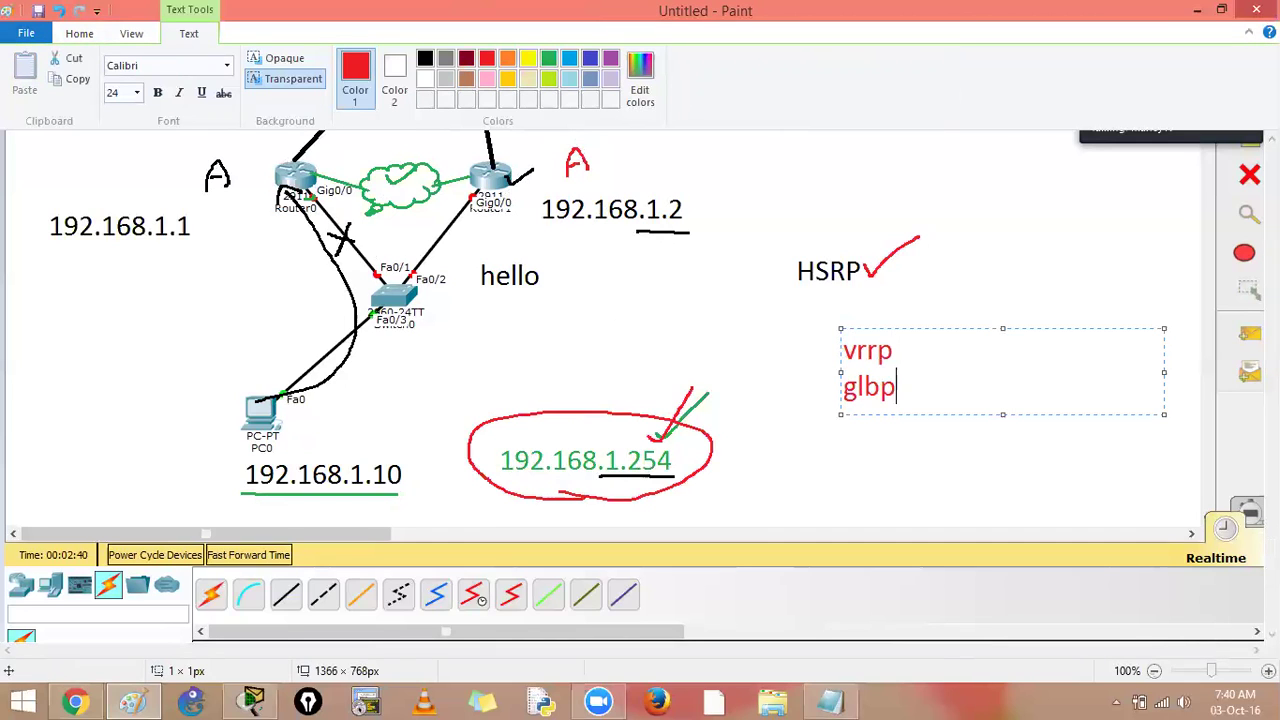
{"action": "key", "text": "ctrl+a"}
{"action": "key", "text": "Delete"}
{"action": "left_click", "coordinate": [843, 349]}
{"action": "left_click", "coordinate": [831, 340]}
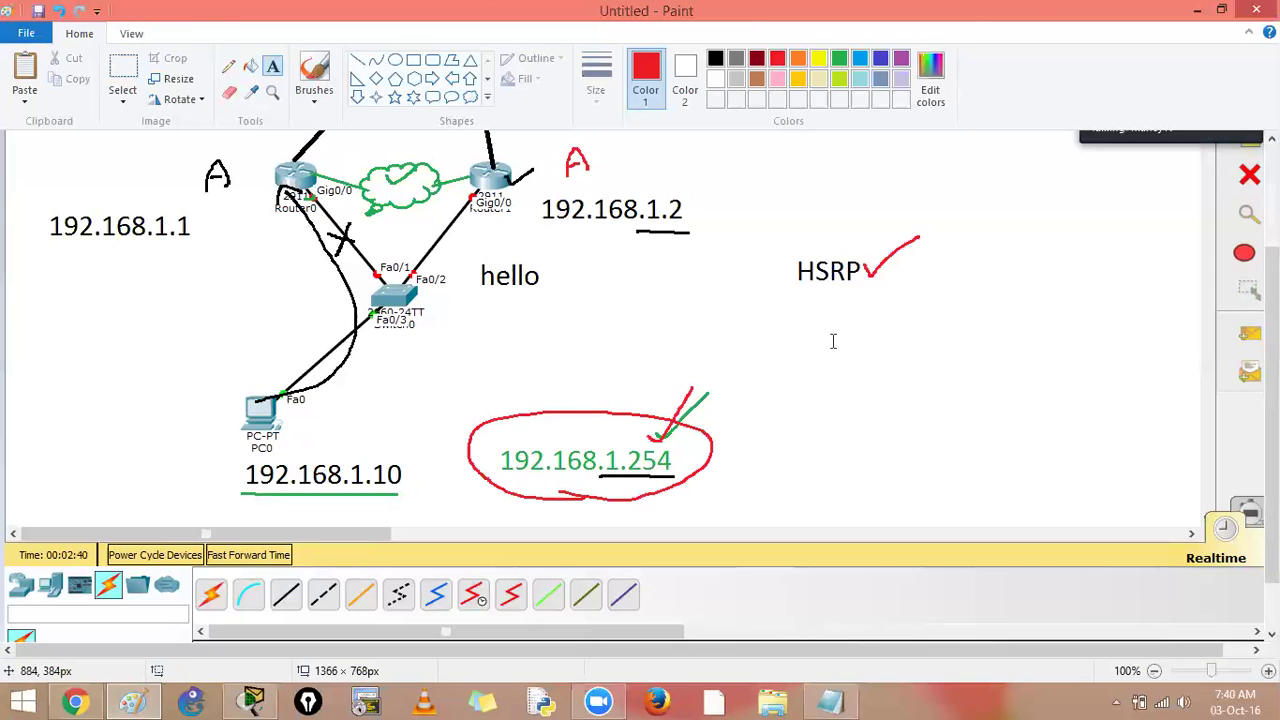
- Start a new canvas without saving the current drawing and paste the clean topology screenshot into it
{"action": "key", "text": "ctrl+n"}
{"action": "key", "text": "n"}
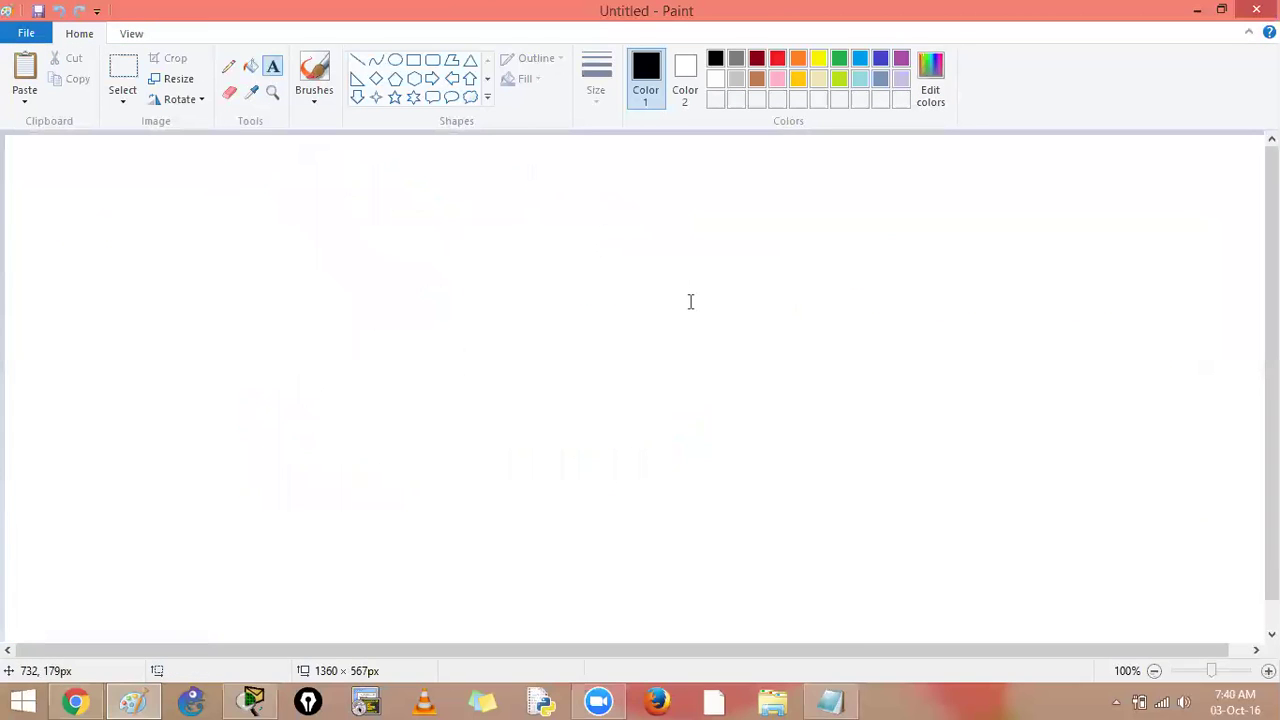
{"action": "key", "text": "ctrl+v"}
{"action": "scroll", "coordinate": [353, 143], "scroll_direction": "down", "scroll_amount": 3}
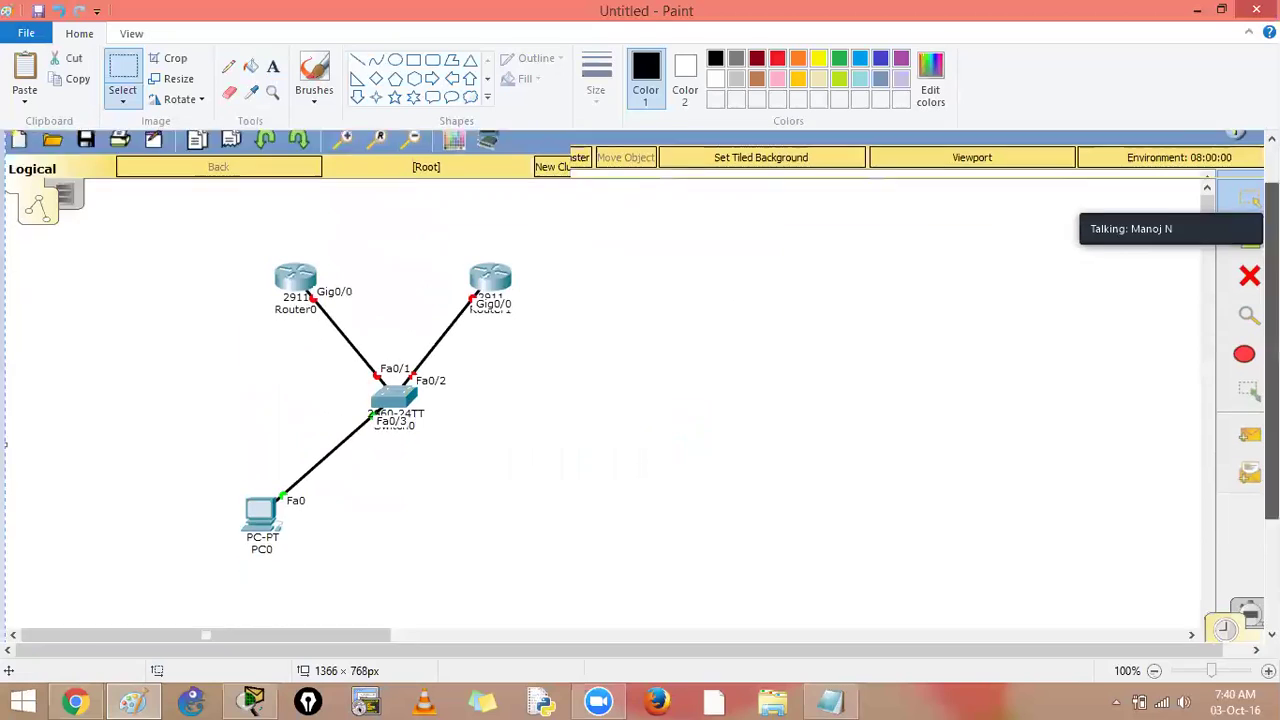
- Draw thin black pencil ticks beside Router0 and Router1
{"action": "left_click", "coordinate": [228, 66]}
{"action": "left_click", "coordinate": [596, 80]}
{"action": "left_click", "coordinate": [630, 173]}
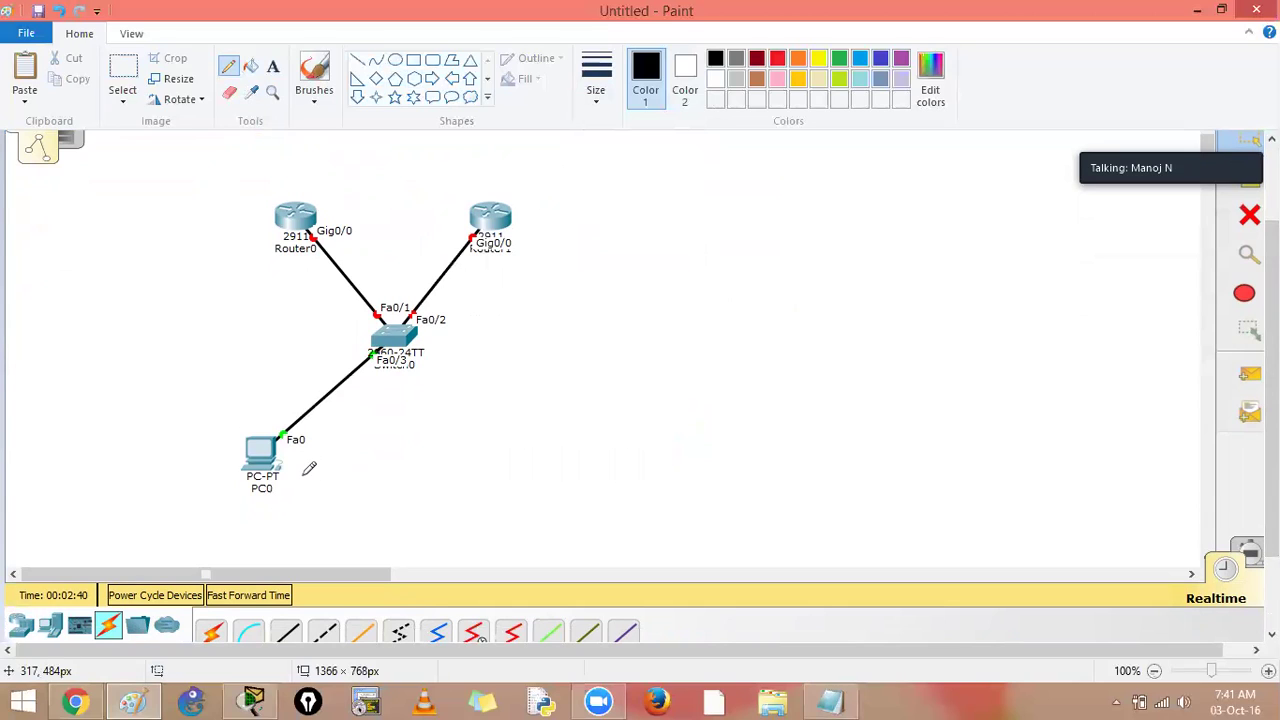
{"action": "left_click_drag", "start_coordinate": [326, 215], "coordinate": [362, 197]}
{"action": "left_click_drag", "start_coordinate": [516, 233], "coordinate": [568, 212]}
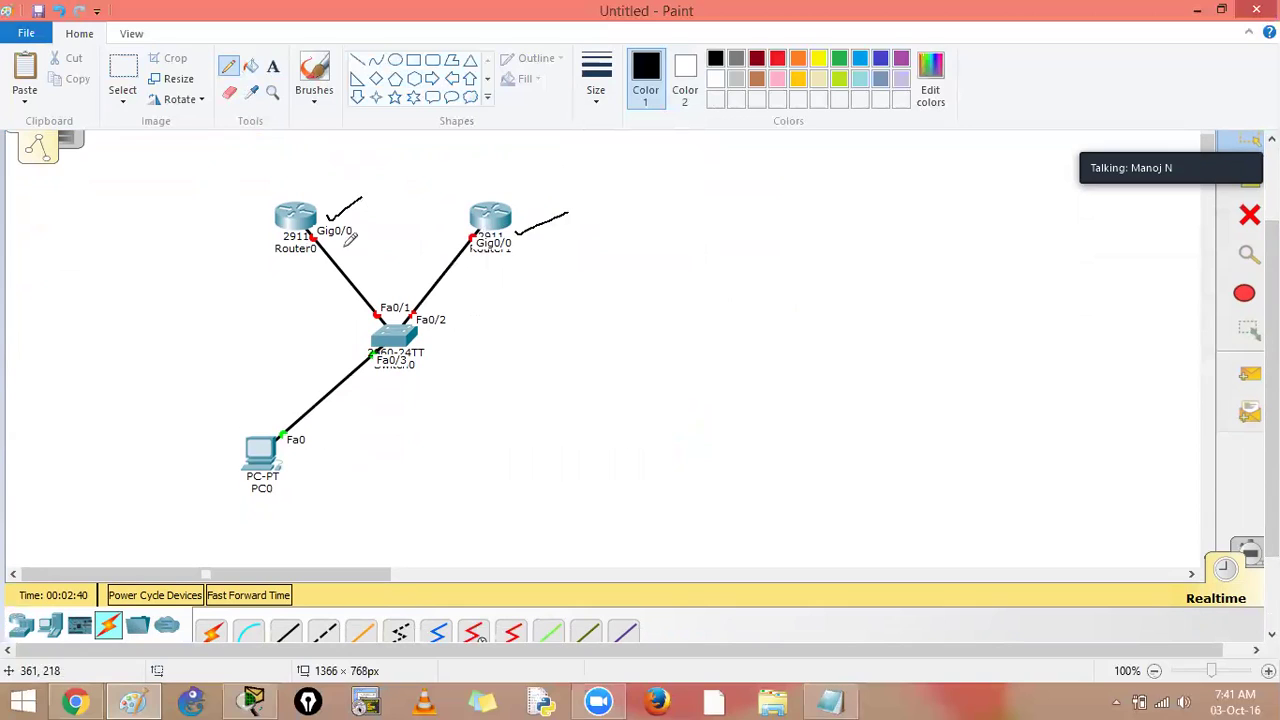
- Cross out the link between Router0 and the switch, and draw a thicker black curved stroke between the routers
{"action": "mouse_move", "coordinate": [328, 276]}
{"action": "left_mouse_down"}
{"action": "mouse_move", "coordinate": [348, 268]}
{"action": "mouse_move", "coordinate": [337, 287]}
{"action": "left_mouse_up"}
{"action": "left_click", "coordinate": [596, 75]}
{"action": "left_click", "coordinate": [614, 218]}
{"action": "mouse_move", "coordinate": [405, 205]}
{"action": "left_mouse_down"}
{"action": "mouse_move", "coordinate": [377, 238]}
{"action": "mouse_move", "coordinate": [418, 210]}
{"action": "left_mouse_up"}
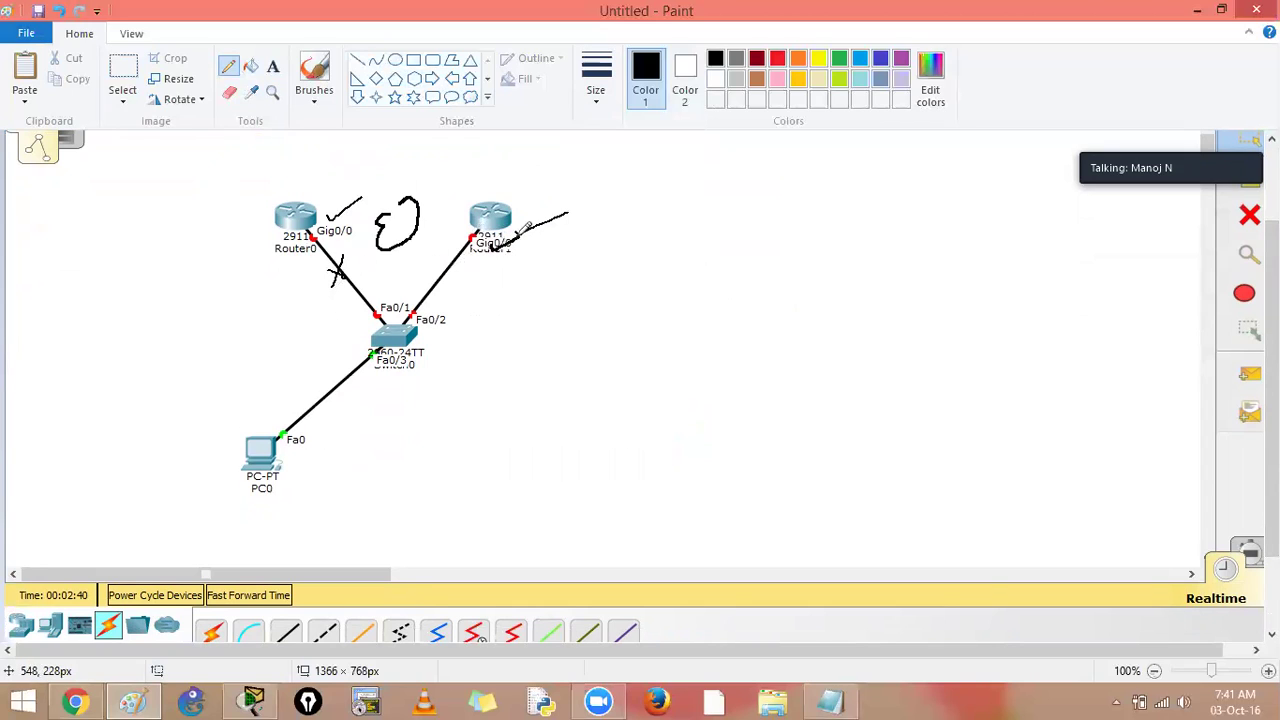
- Discard the annotated drawing for a new canvas without saving, and switch to Cisco Packet Tracer
{"action": "key", "text": "ctrl+n"}
{"action": "key", "text": "n"}
{"action": "key", "text": "alt+Tab"}
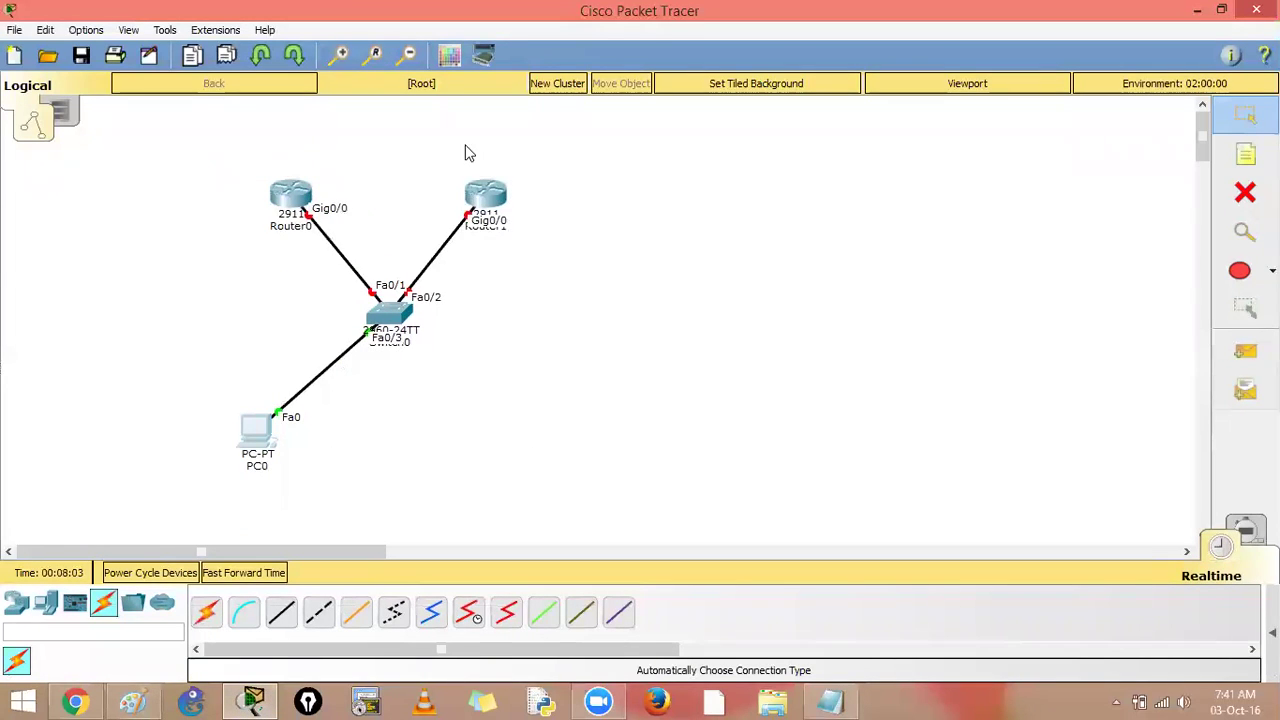
- Give PC0 the static IP address 192.168.1.10, subnet mask 255.255.255.0 and default gateway 192.168.1.254, and close its window
{"action": "left_click", "coordinate": [395, 172]}
{"action": "left_click", "coordinate": [341, 251]}
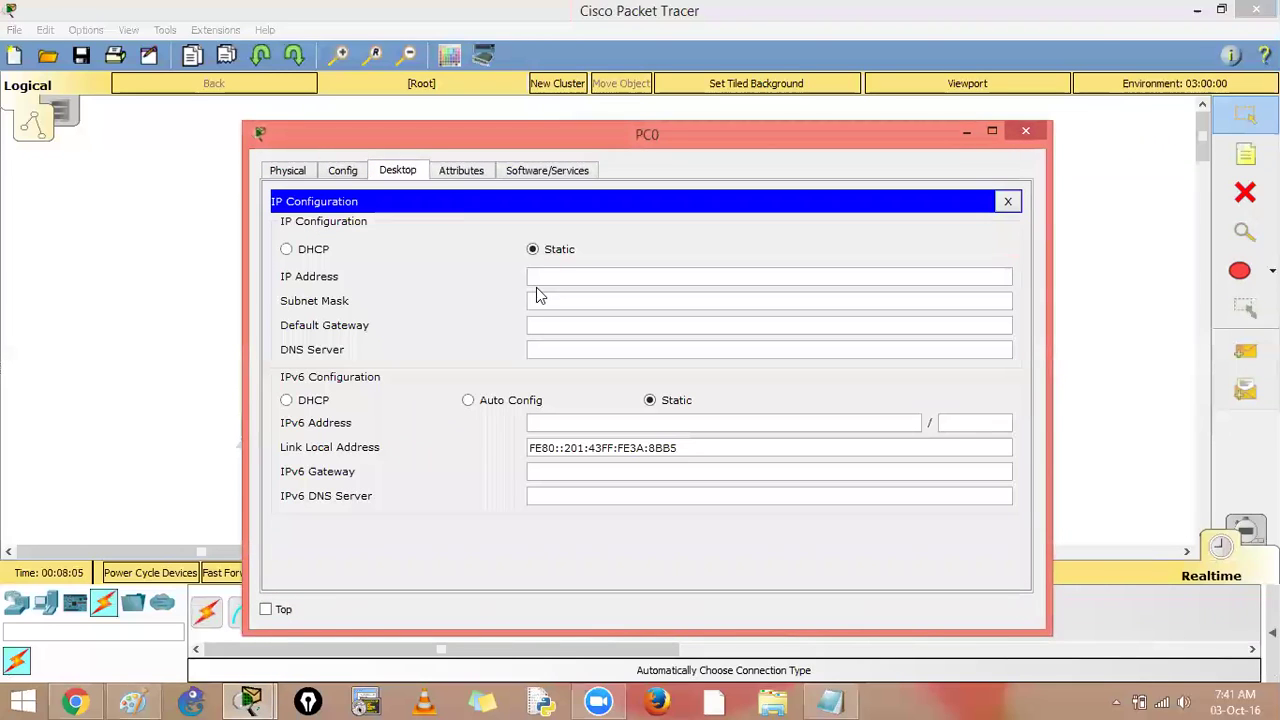
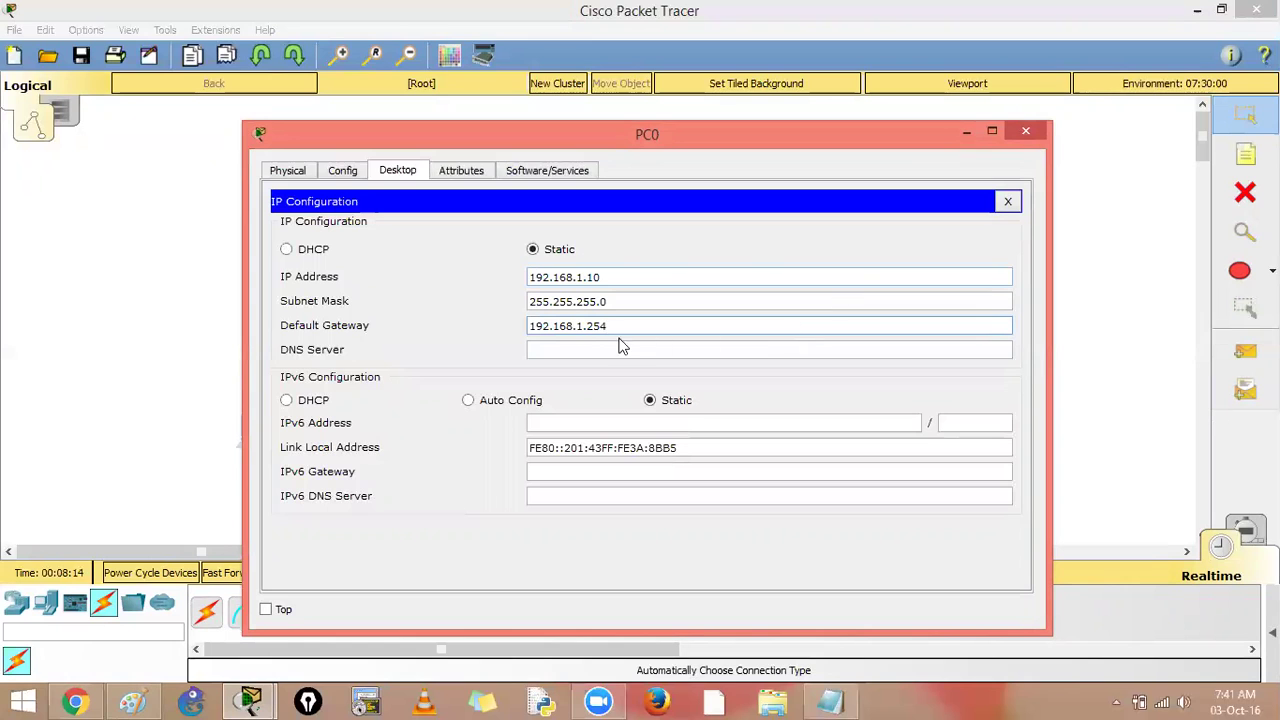
{"action": "left_click_drag", "start_coordinate": [584, 326], "coordinate": [628, 325]}
{"action": "left_click", "coordinate": [1008, 201]}
{"action": "left_click", "coordinate": [1025, 133]}
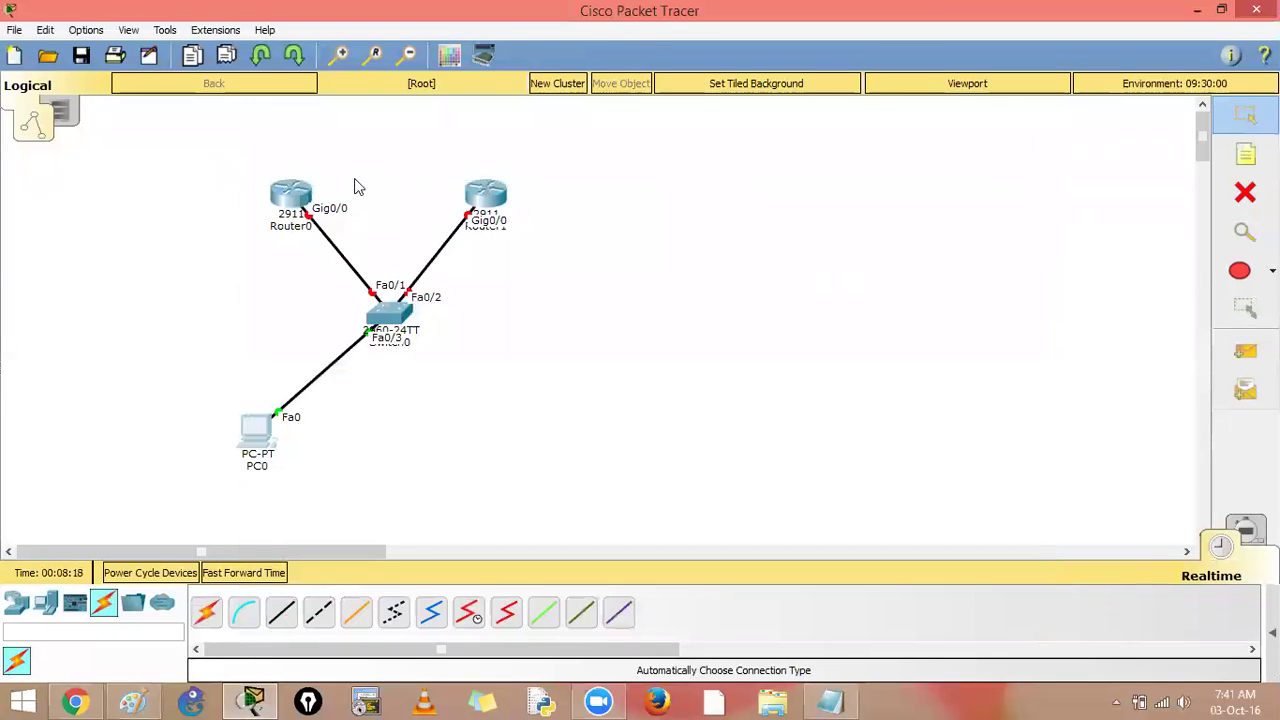
- Open Router0's device window, and switch to the open Notepad document
{"action": "left_click", "coordinate": [300, 197]}
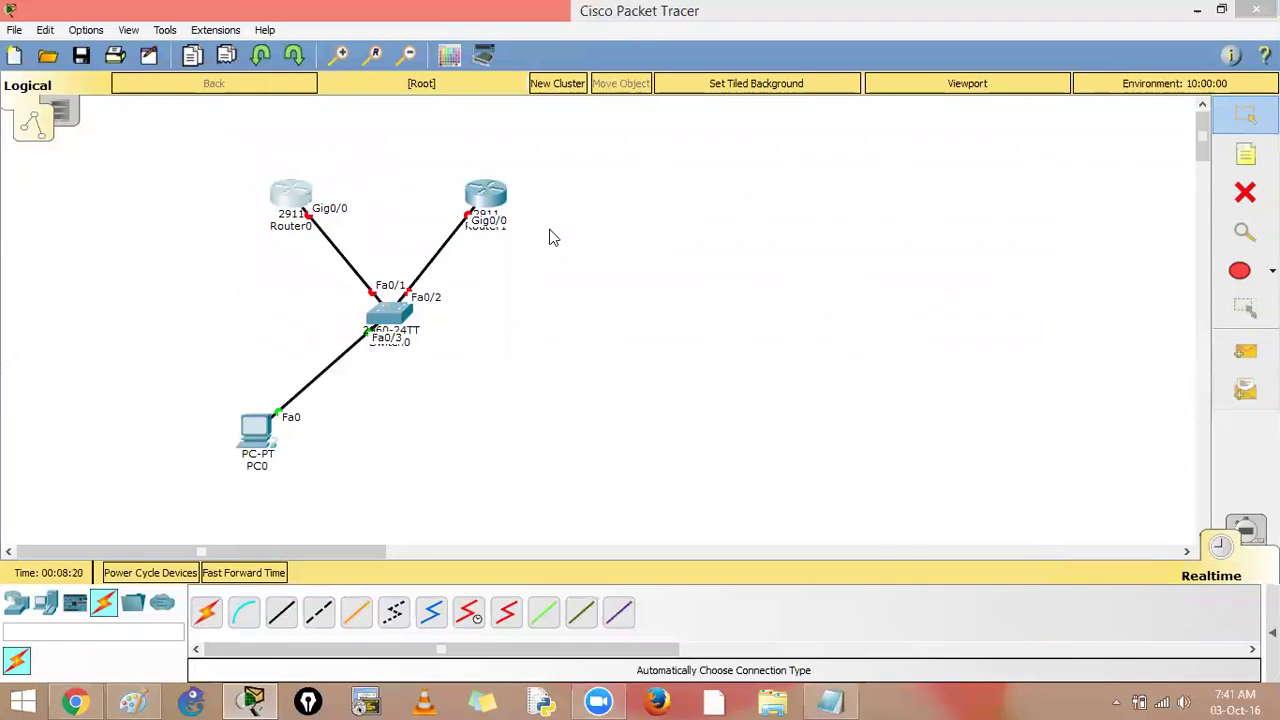
{"action": "key", "text": "super+r"}
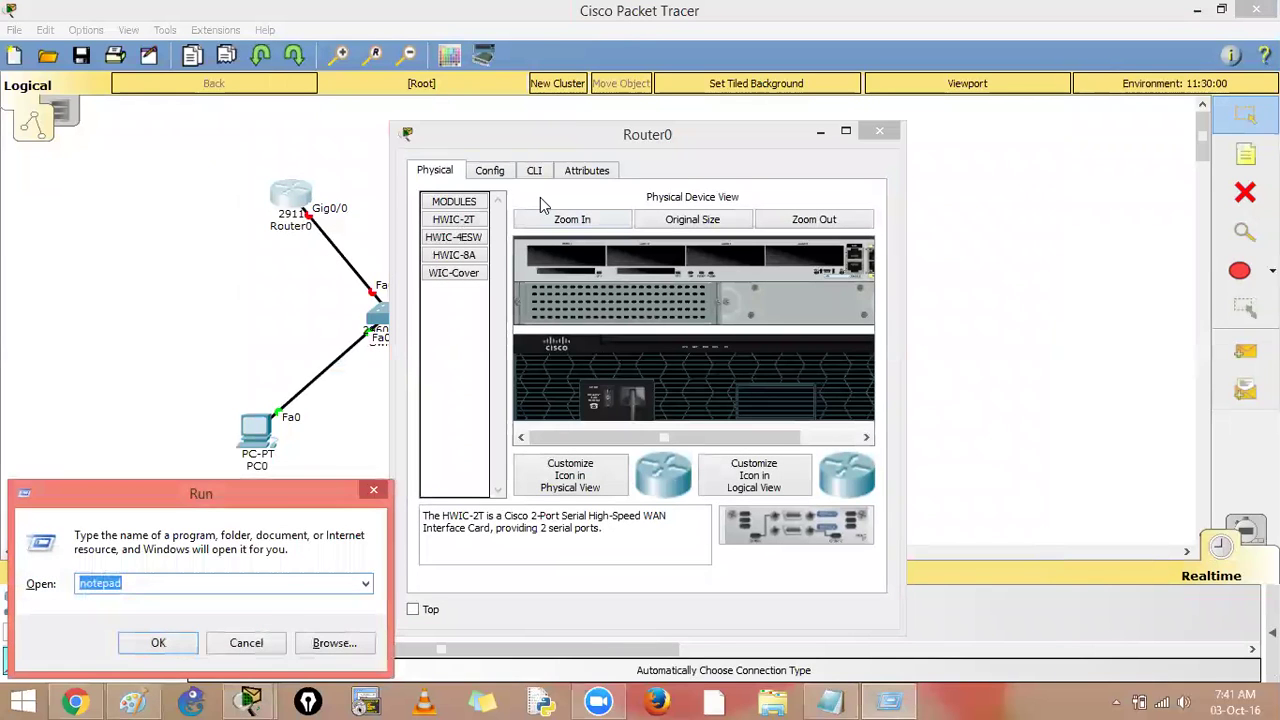
{"action": "key", "text": "Escape"}
{"action": "left_click", "coordinate": [830, 702]}
{"action": "key", "text": "ctrl+z"}
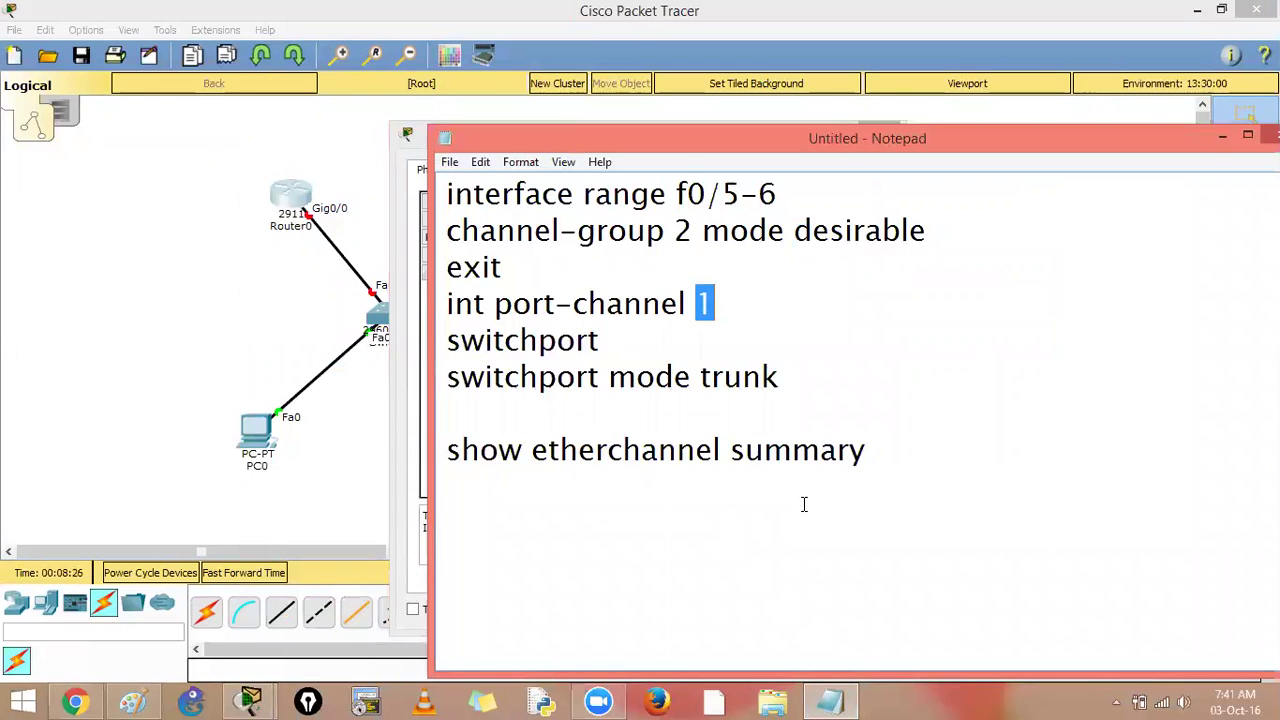
- Replace all the old notes with the command lines en, conf t and int g0/0
{"action": "left_click", "coordinate": [831, 525]}
{"action": "key", "text": "ctrl+a"}
{"action": "type", "text": "en"}
{"action": "key", "text": "Return"}
{"action": "type", "text": "conf t"}
{"action": "key", "text": "Return"}
{"action": "type", "text": "int g0/0"}
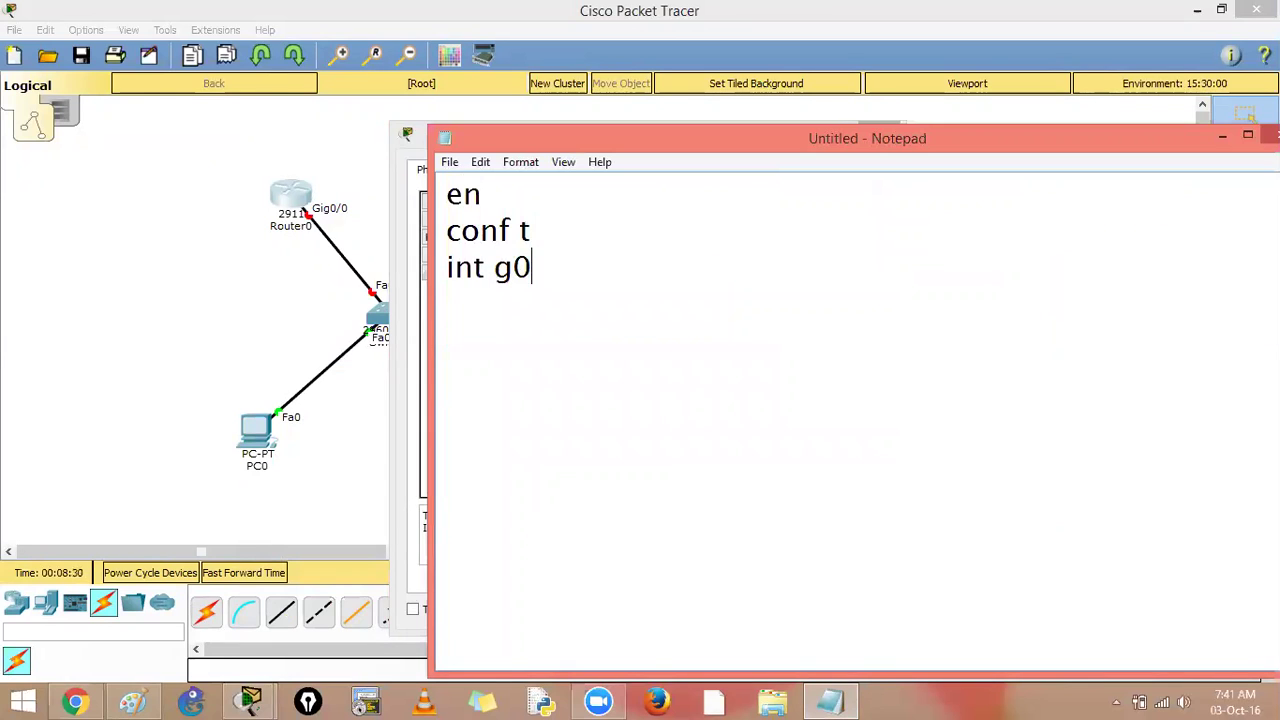
- Add the line ip add 192.168.1.1 255.255.255.0 below the interface command
{"action": "key", "text": "Return"}
{"action": "type", "text": "ipadd"}
{"action": "key", "text": "BackSpace"}
{"action": "key", "text": "BackSpace"}
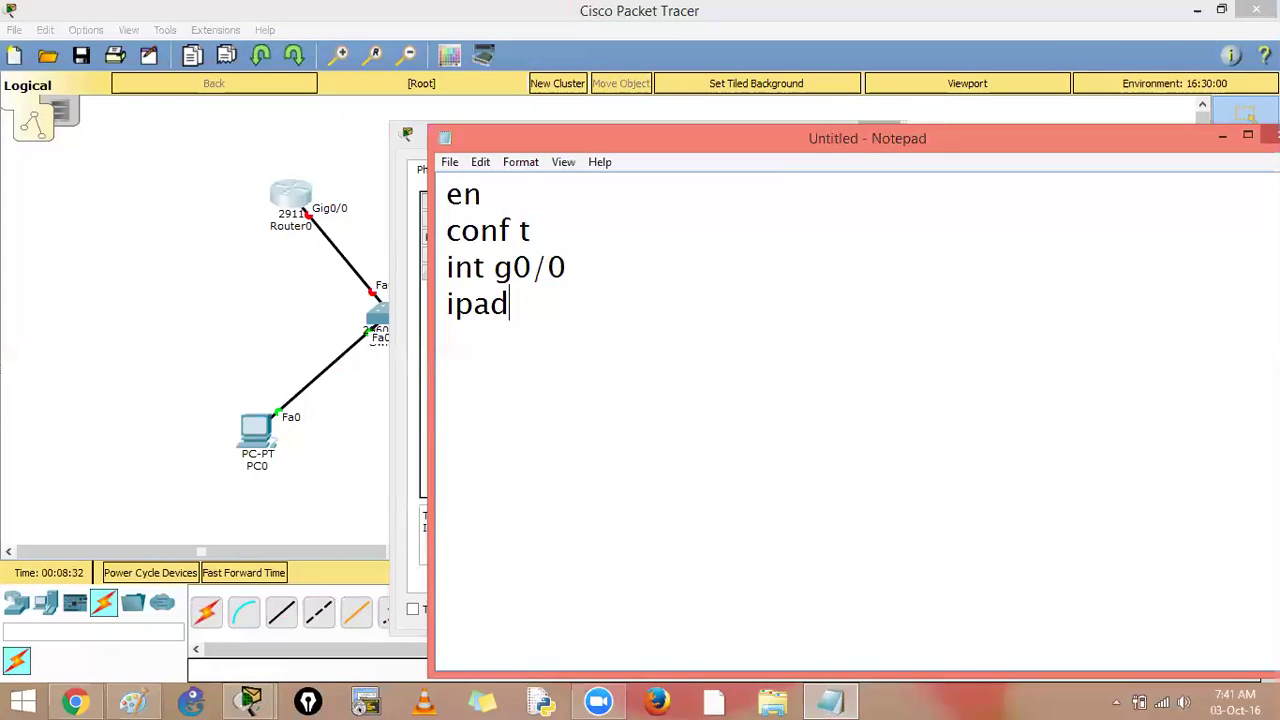
{"action": "key", "text": "BackSpace"}
{"action": "key", "text": "BackSpace"}
{"action": "type", "text": "add"}
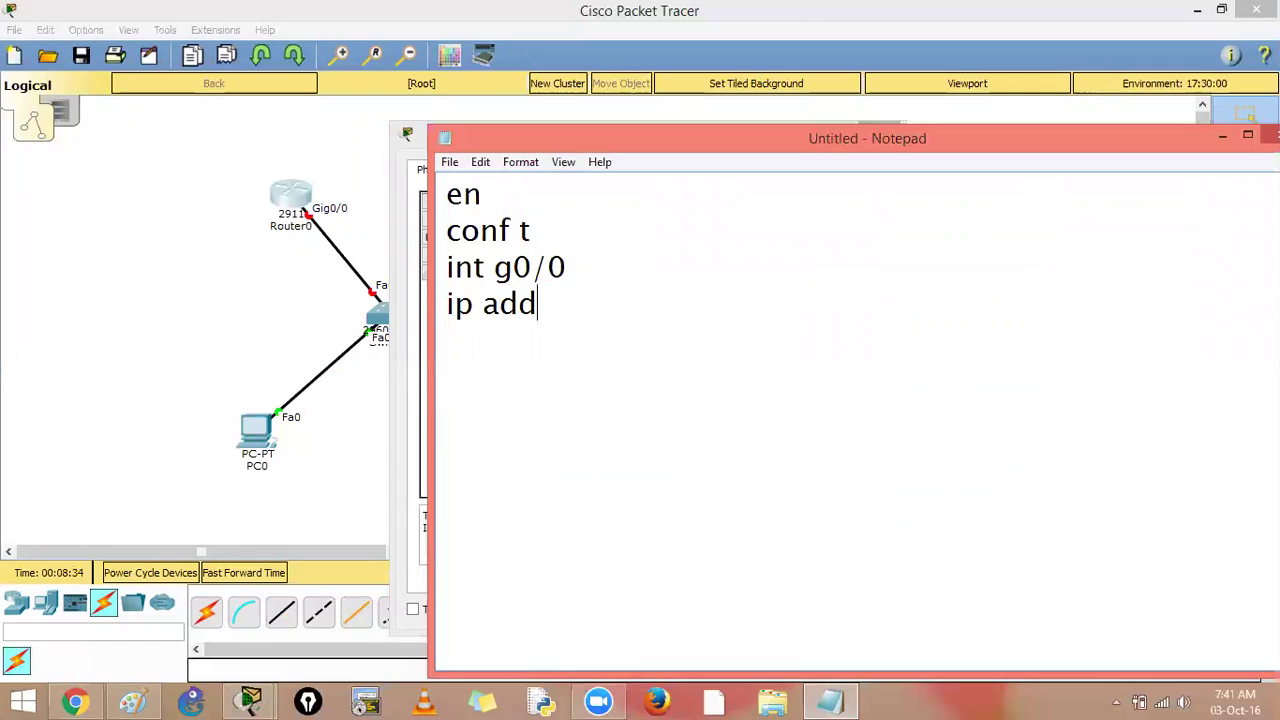
{"action": "type", "text": " 192.168.1.2"}
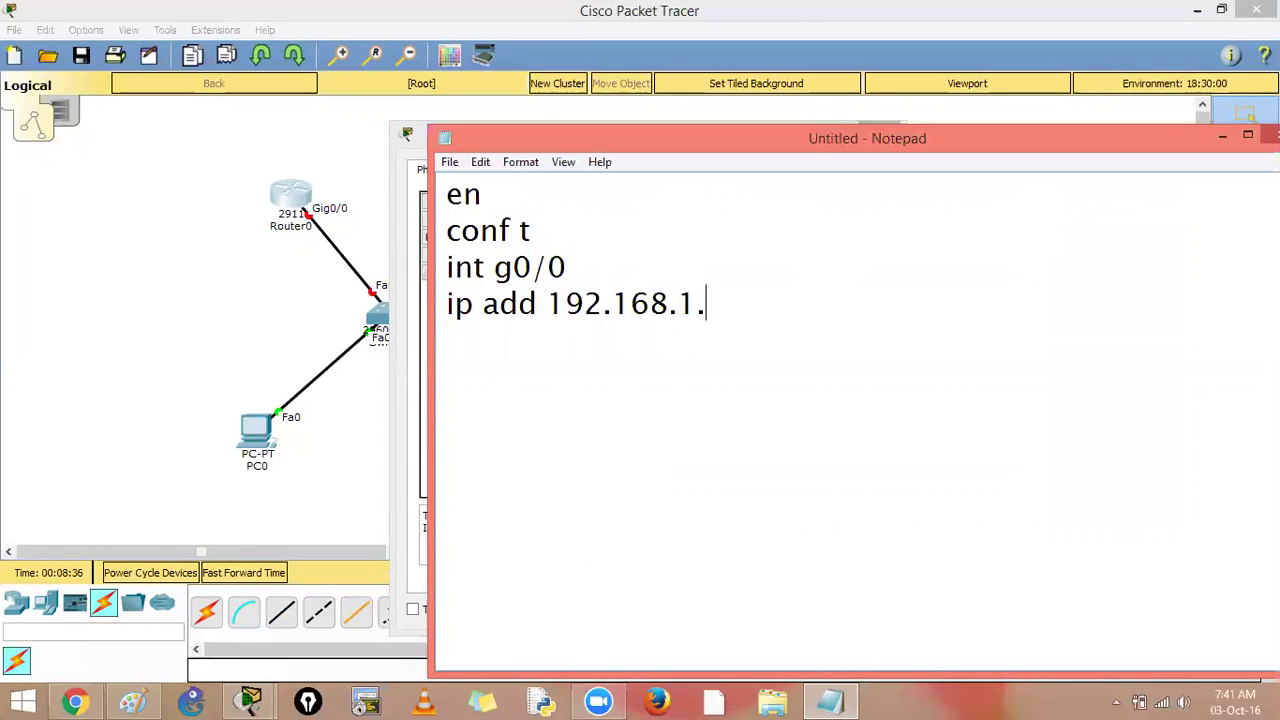
{"action": "key", "text": "BackSpace"}
{"action": "key", "text": "BackSpace"}
{"action": "type", "text": "12"}
{"action": "key", "text": "BackSpace"}
{"action": "type", "text": "255.255.255.0"}
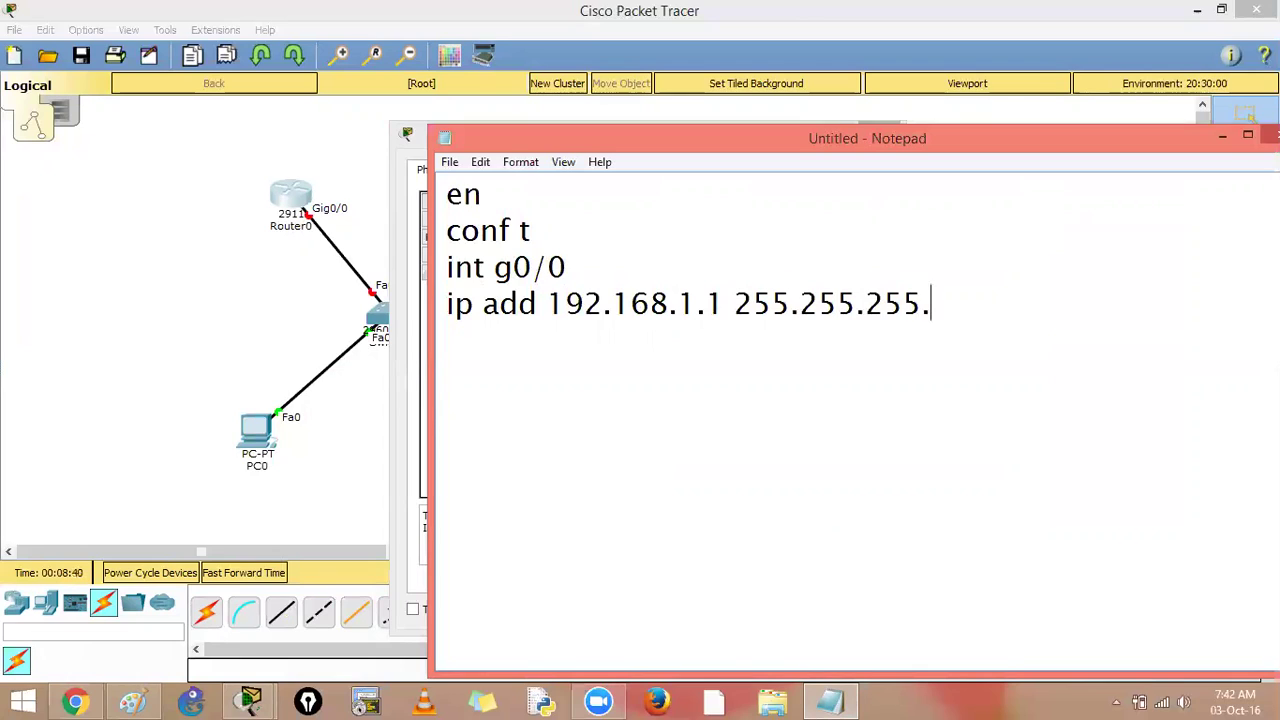
- Insert the line hostname R1 between conf t and int g0/0
{"action": "key", "text": "Up"}
{"action": "key", "text": "Up"}
{"action": "key", "text": "Return"}
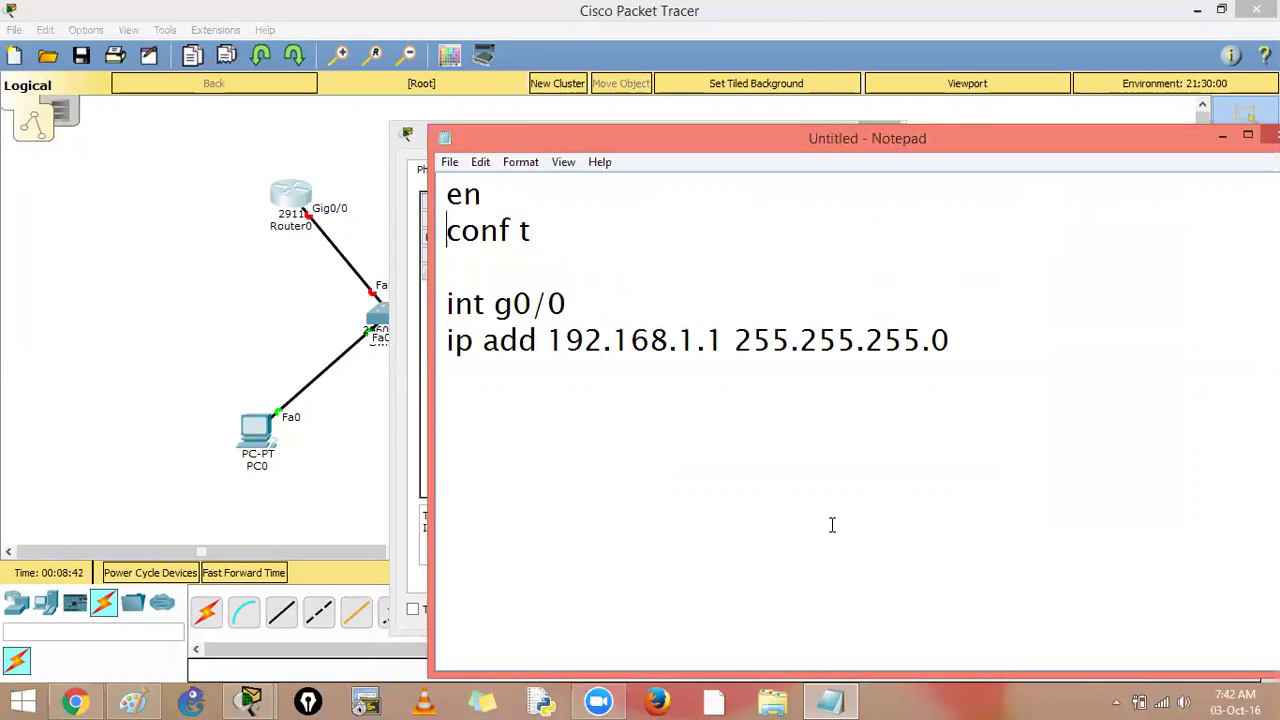
{"action": "type", "text": "hostname R1"}
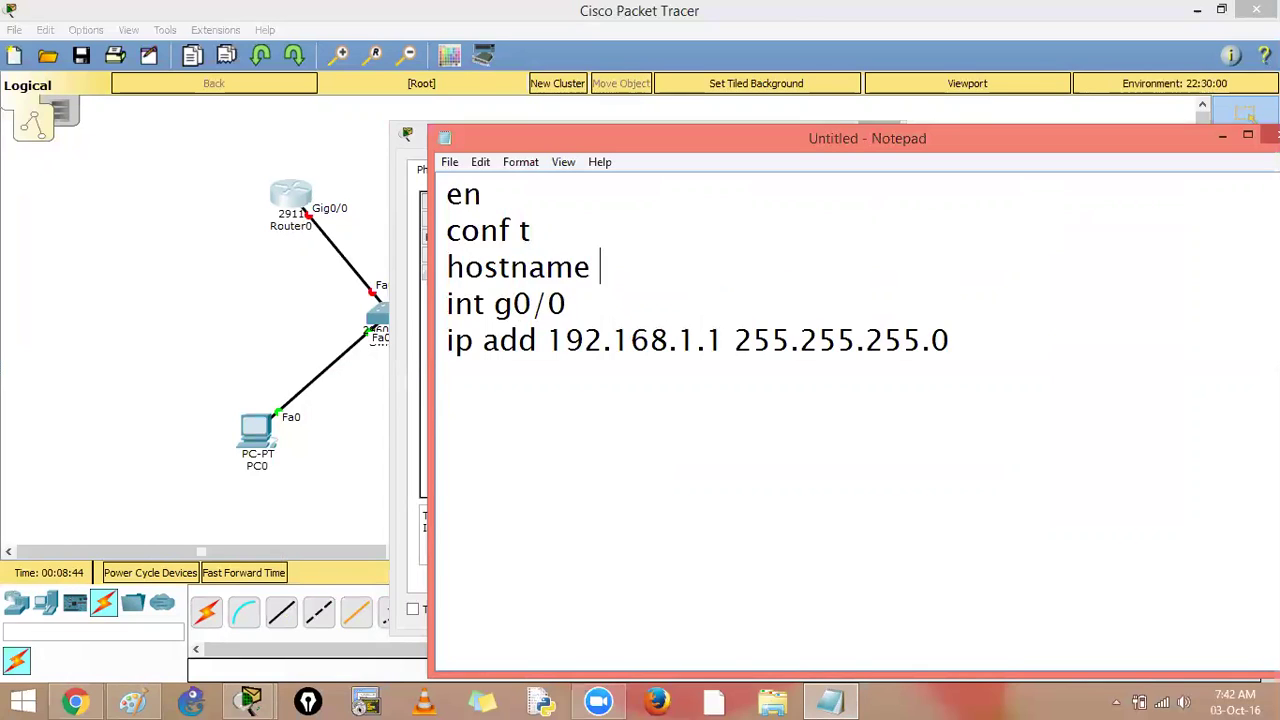
- Add no shut as the last line of the script, below the IP address command
{"action": "key", "text": "Down"}
{"action": "key", "text": "Down"}
{"action": "key", "text": "End"}
{"action": "key", "text": "Return"}
{"action": "type", "text": "no shut"}
{"action": "key", "text": "Left"}
{"action": "key", "text": "Left"}
{"action": "key", "text": "Left"}
{"action": "key", "text": "Left"}
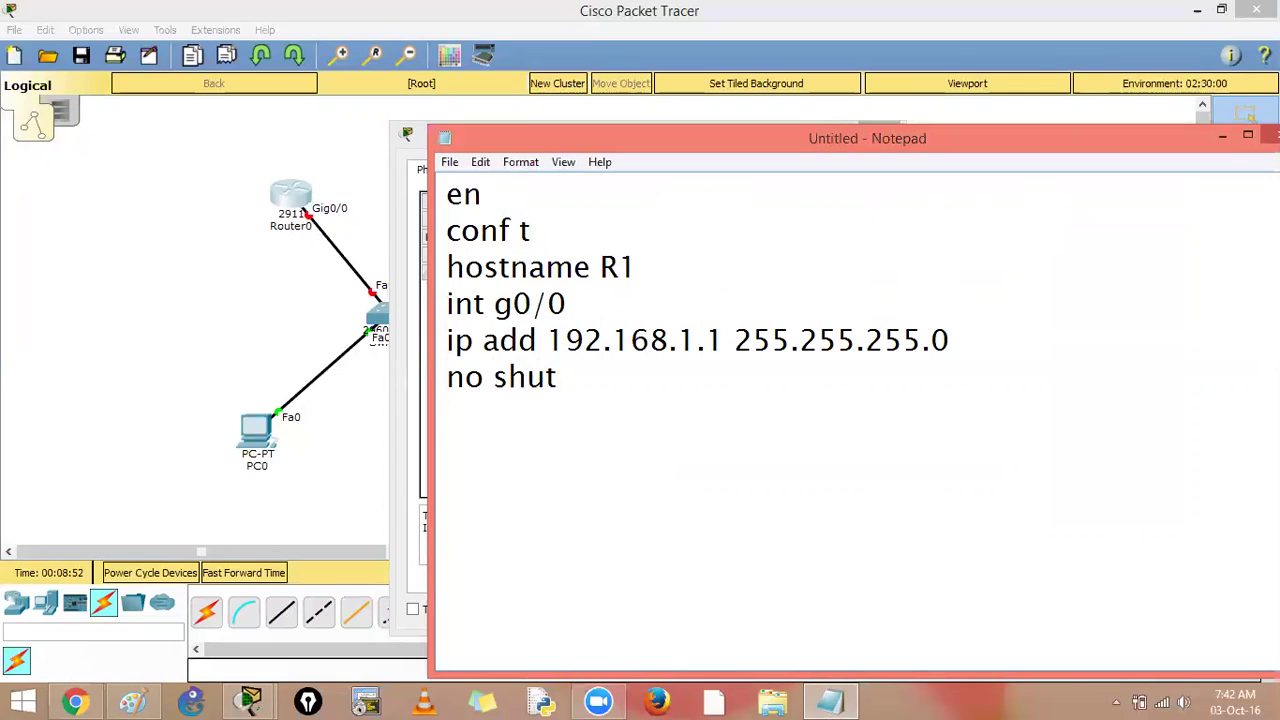
- Copy the complete R1 script and open Router0's command line in Packet Tracer
{"action": "left_click_drag", "start_coordinate": [494, 304], "coordinate": [568, 306]}
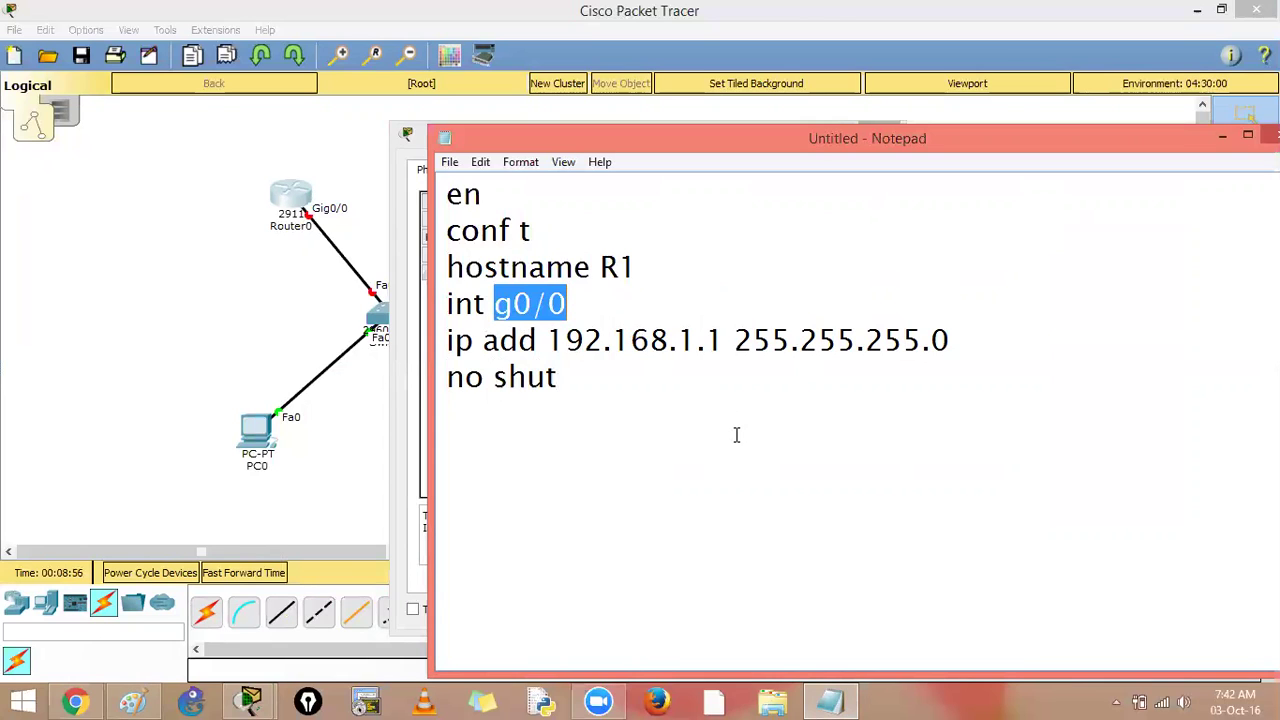
{"action": "left_click", "coordinate": [760, 491]}
{"action": "key", "text": "ctrl+a"}
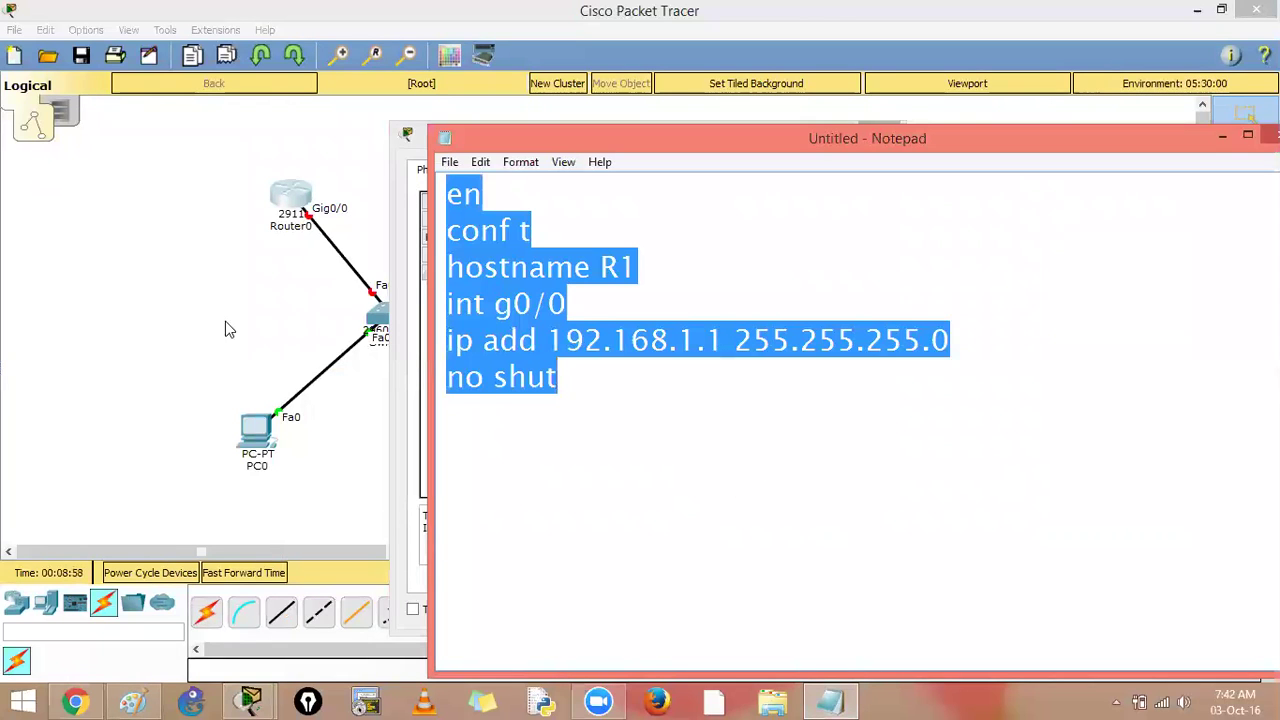
{"action": "left_click", "coordinate": [282, 205]}
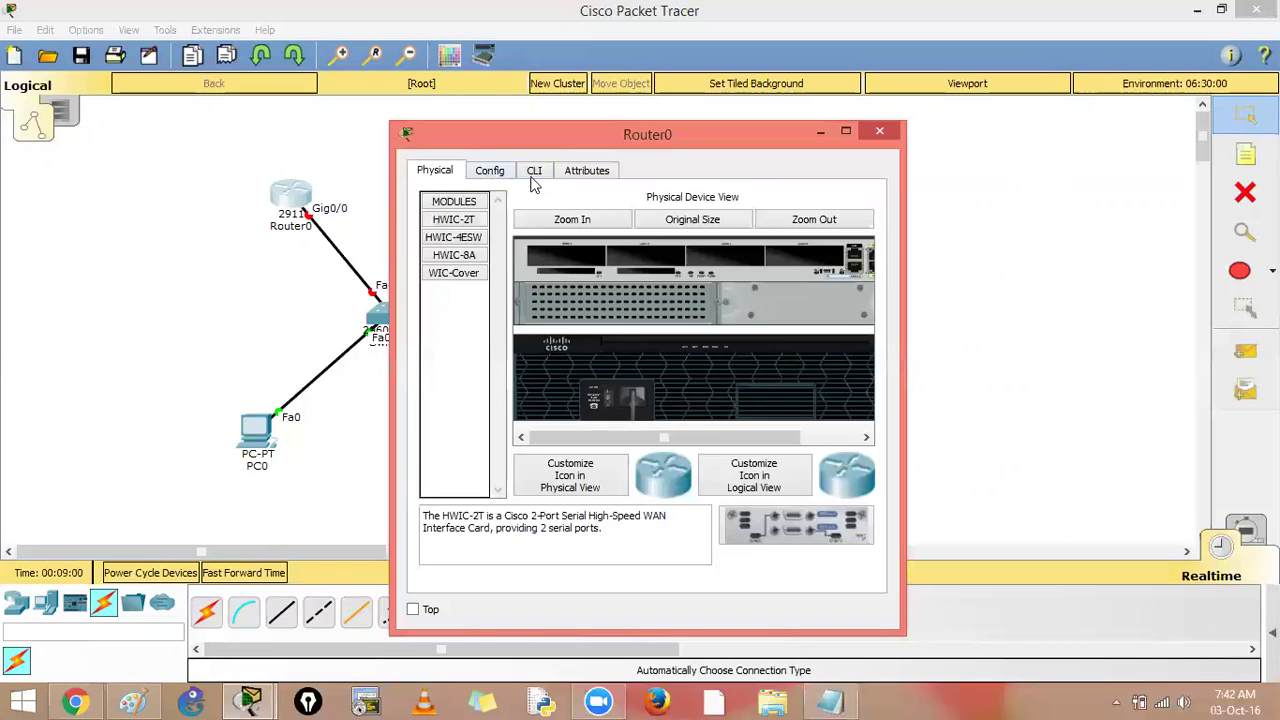
{"action": "left_click", "coordinate": [533, 175]}
{"action": "key", "text": "ctrl+c"}
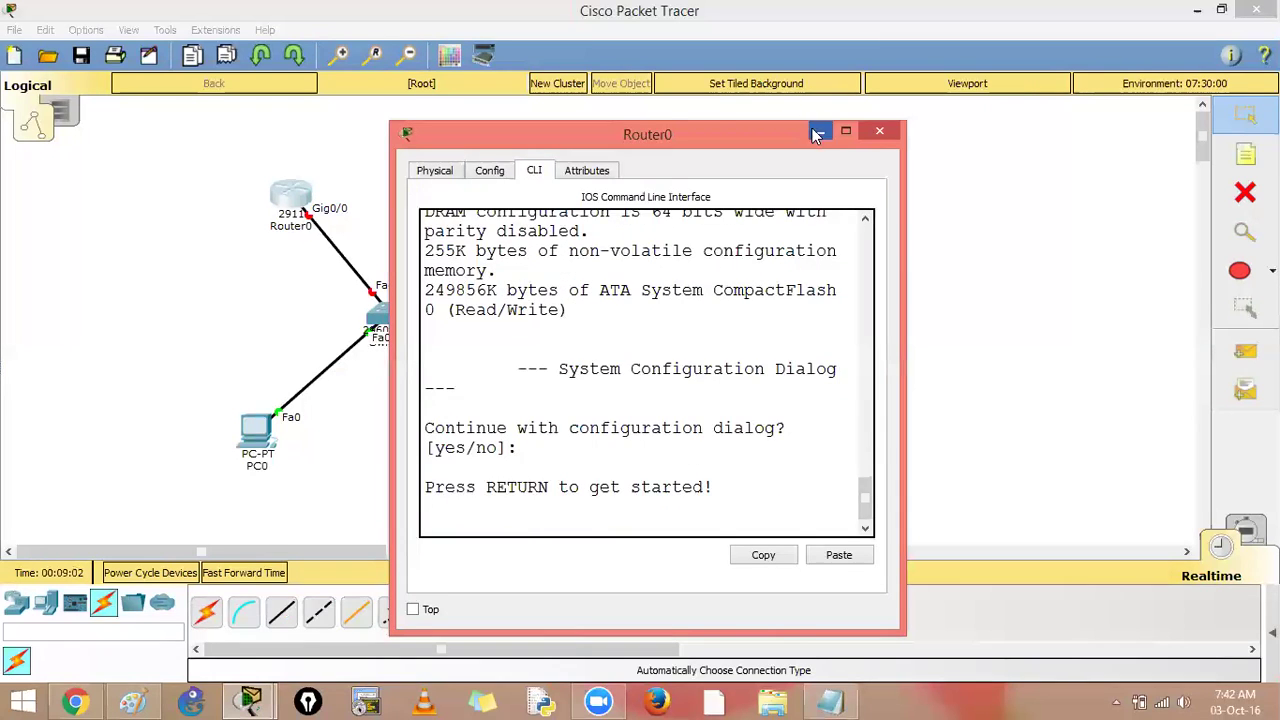
- Maximize Router0's window, start its console session and paste in the copied R1 script
{"action": "left_click", "coordinate": [846, 131]}
{"action": "key", "text": "Return"}
{"action": "key", "text": "Return"}
{"action": "right_click", "coordinate": [563, 378]}
{"action": "left_click", "coordinate": [566, 410]}
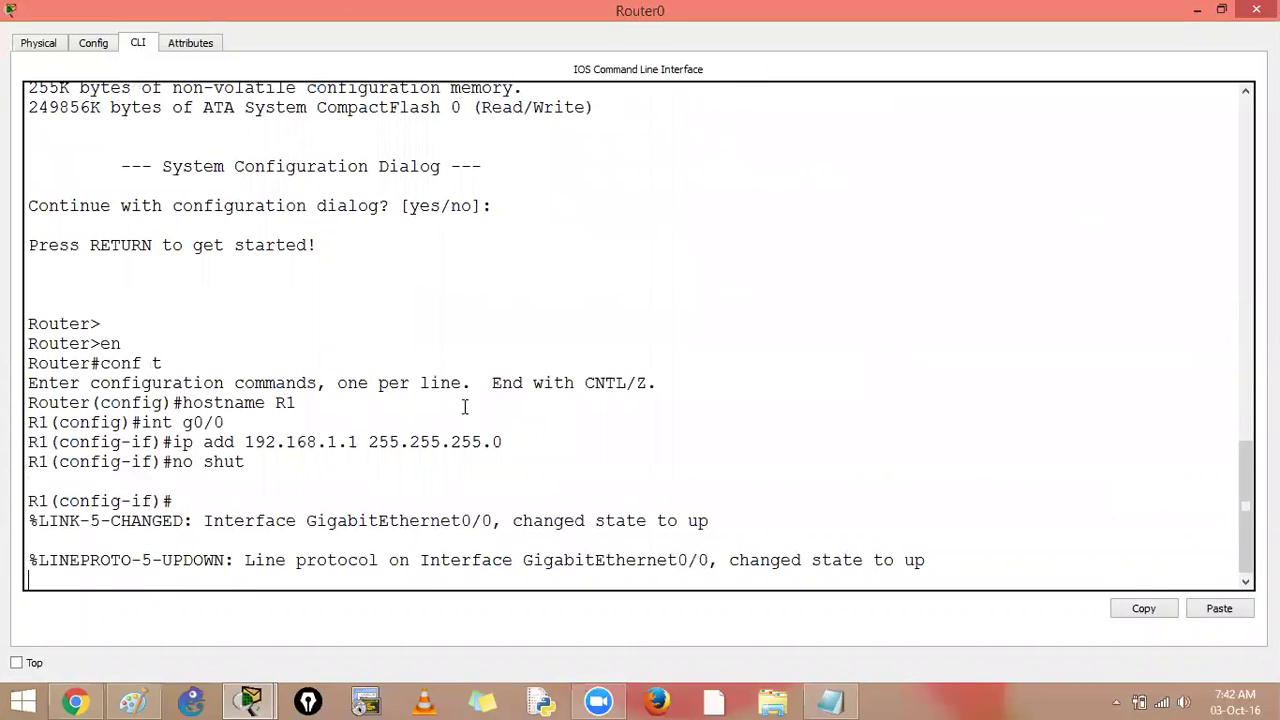
- Highlight the IP address command in the console, leave Router0's configuration mode and close its window
{"action": "left_click_drag", "start_coordinate": [145, 422], "coordinate": [358, 442]}
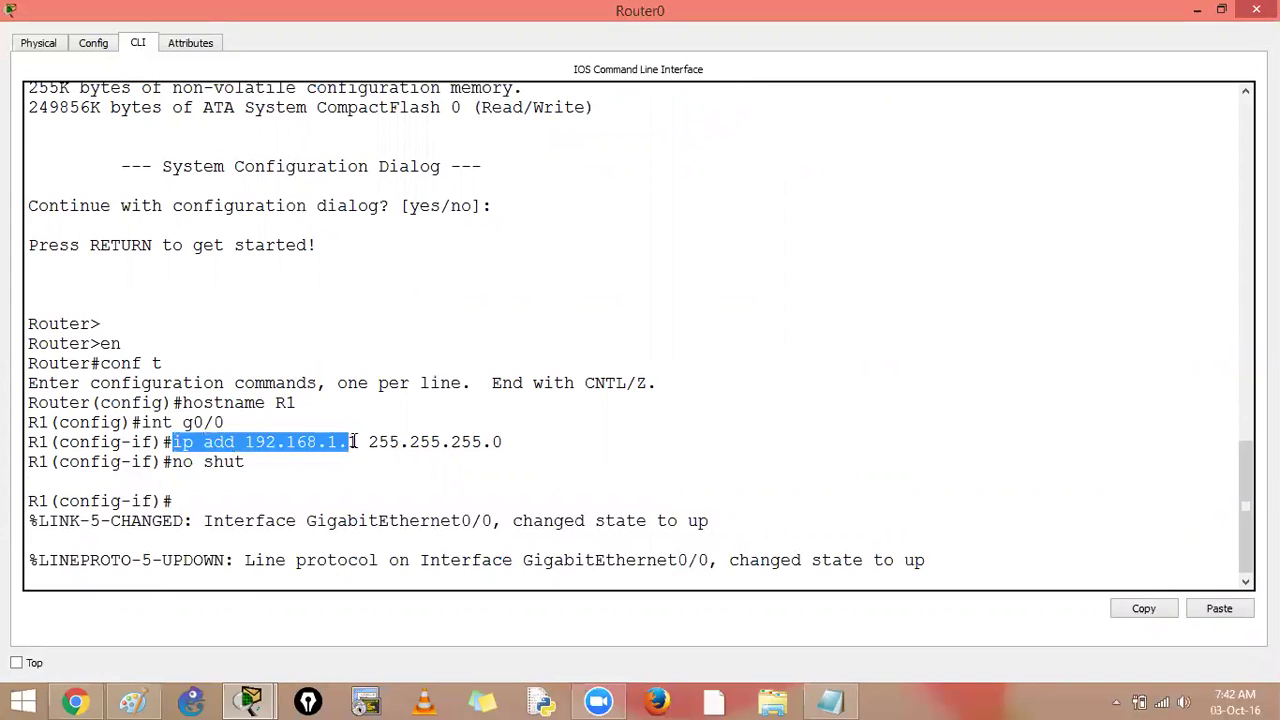
{"action": "key", "text": "Return"}
{"action": "key", "text": "Return"}
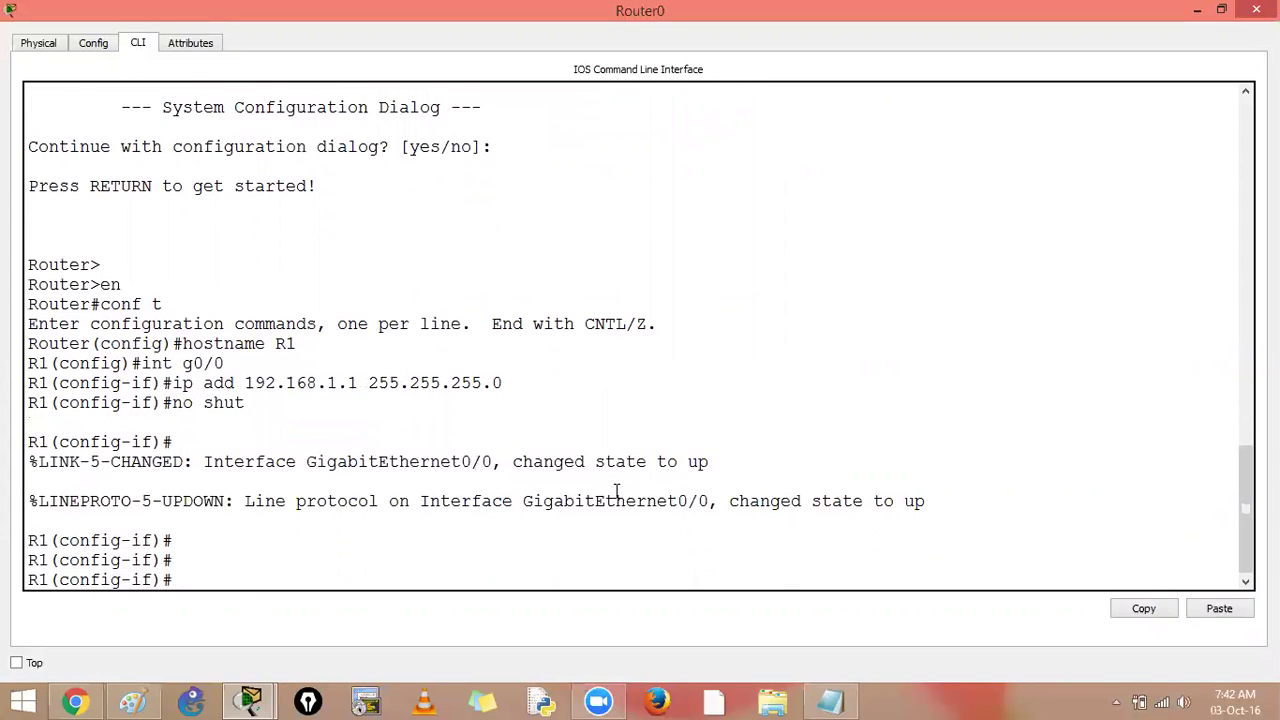
{"action": "key", "text": "ctrl+z"}
{"action": "key", "text": "alt+F4"}
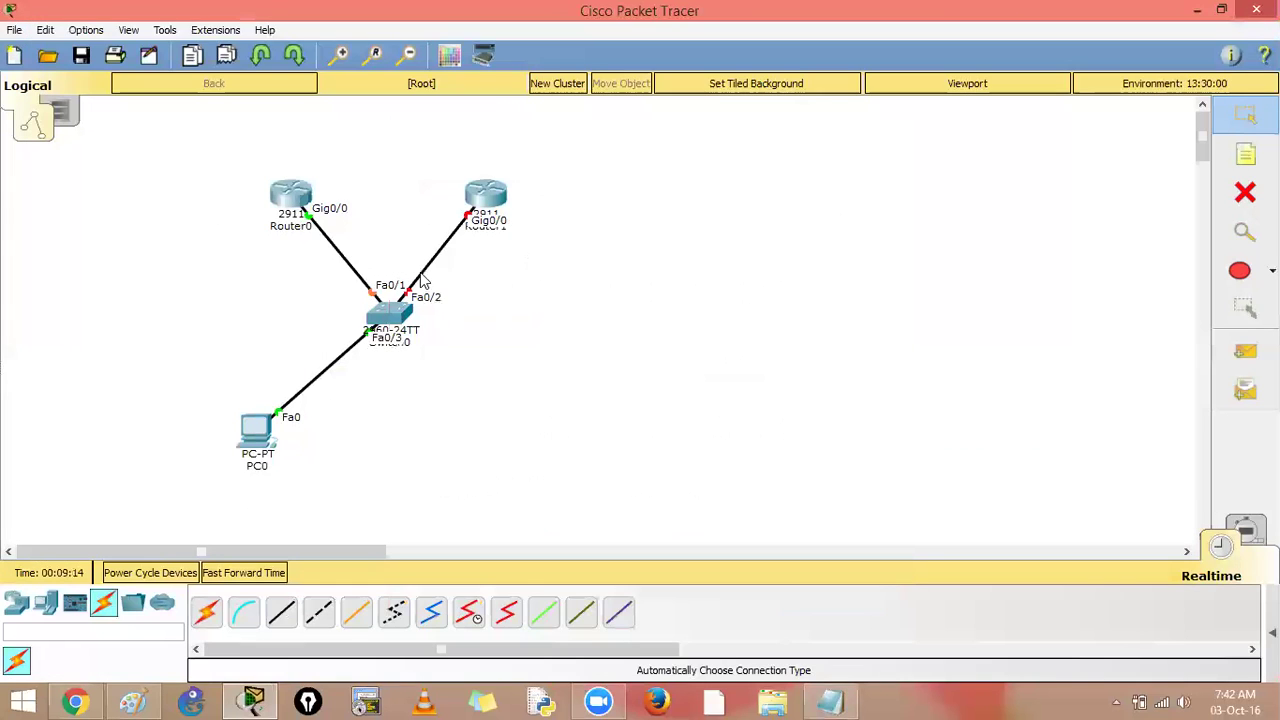
- In the Notepad script, change the hostname to R2 and the IP address to 192.168.1.2, and select all of it for copying
{"action": "left_click", "coordinate": [476, 232]}
{"action": "left_click", "coordinate": [830, 700]}
{"action": "left_click", "coordinate": [651, 277]}
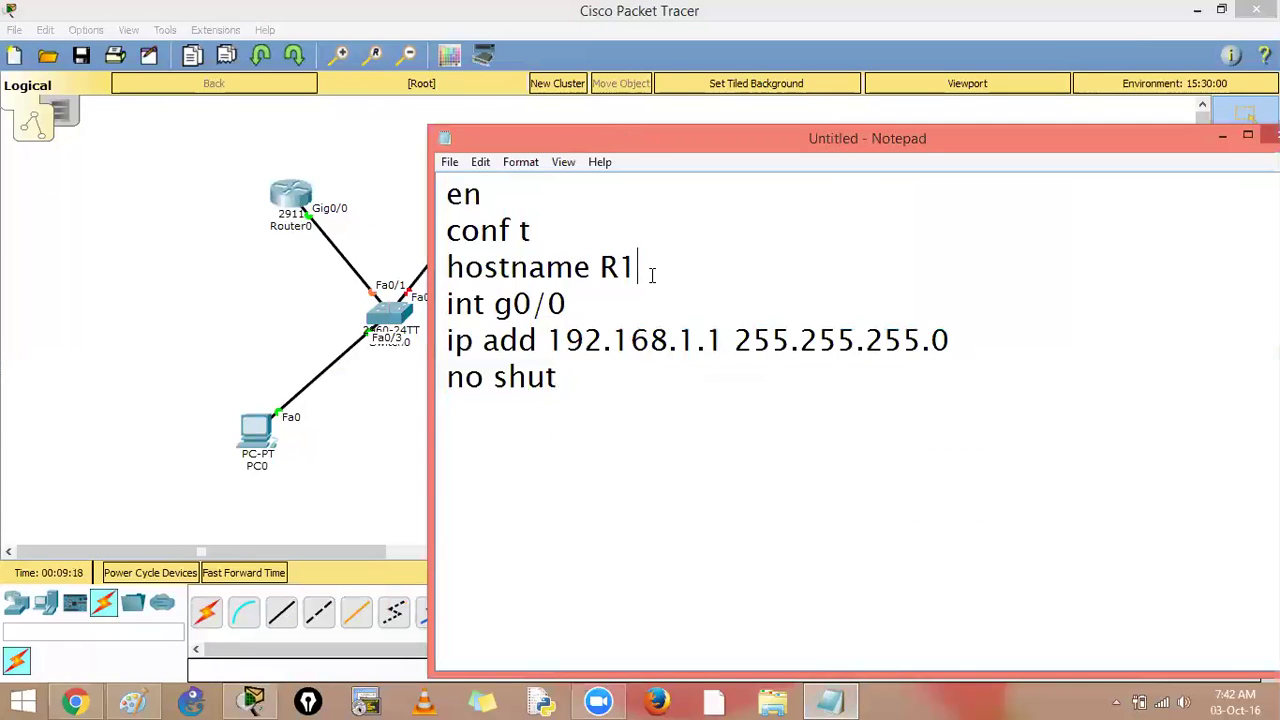
{"action": "type", "text": "2"}
{"action": "left_click", "coordinate": [727, 348]}
{"action": "key", "text": "BackSpace"}
{"action": "type", "text": "2"}
{"action": "left_click", "coordinate": [639, 413]}
{"action": "key", "text": "ctrl+a"}
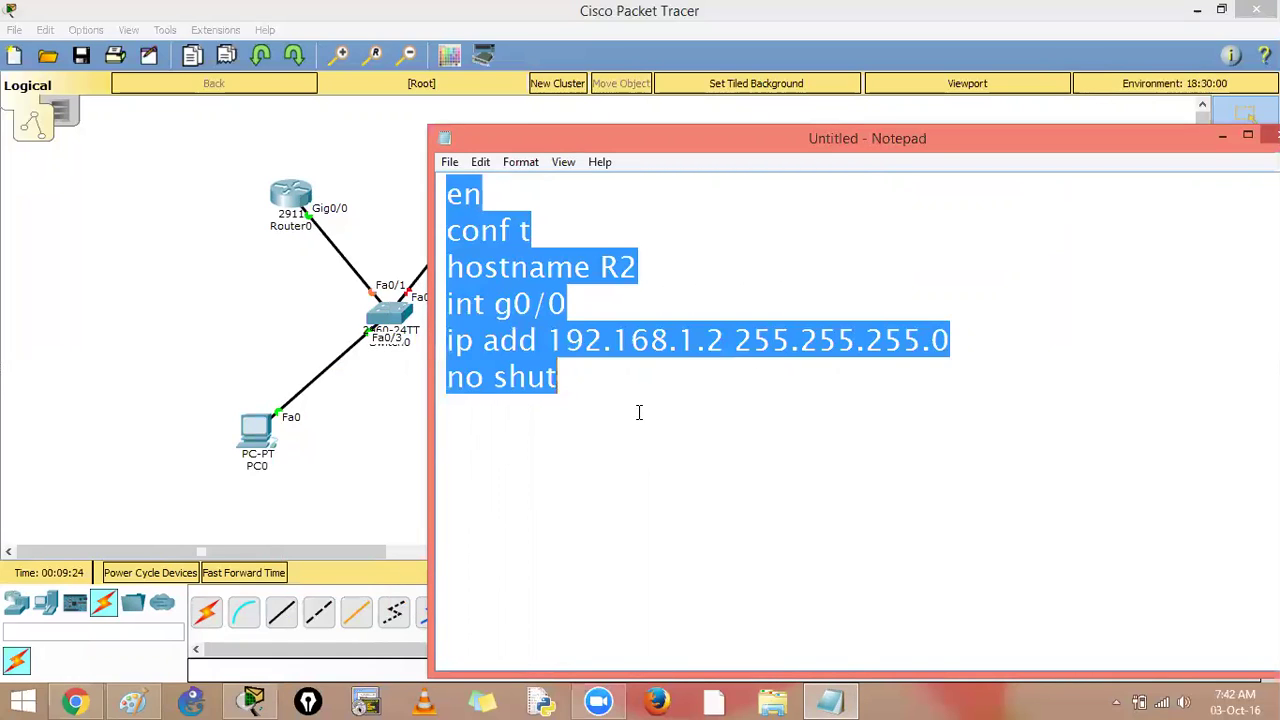
- Switch to Packet Tracer, open Router1's command line in a maximized window and start its console session
{"action": "key", "text": "alt+Tab"}
{"action": "left_click", "coordinate": [488, 198]}
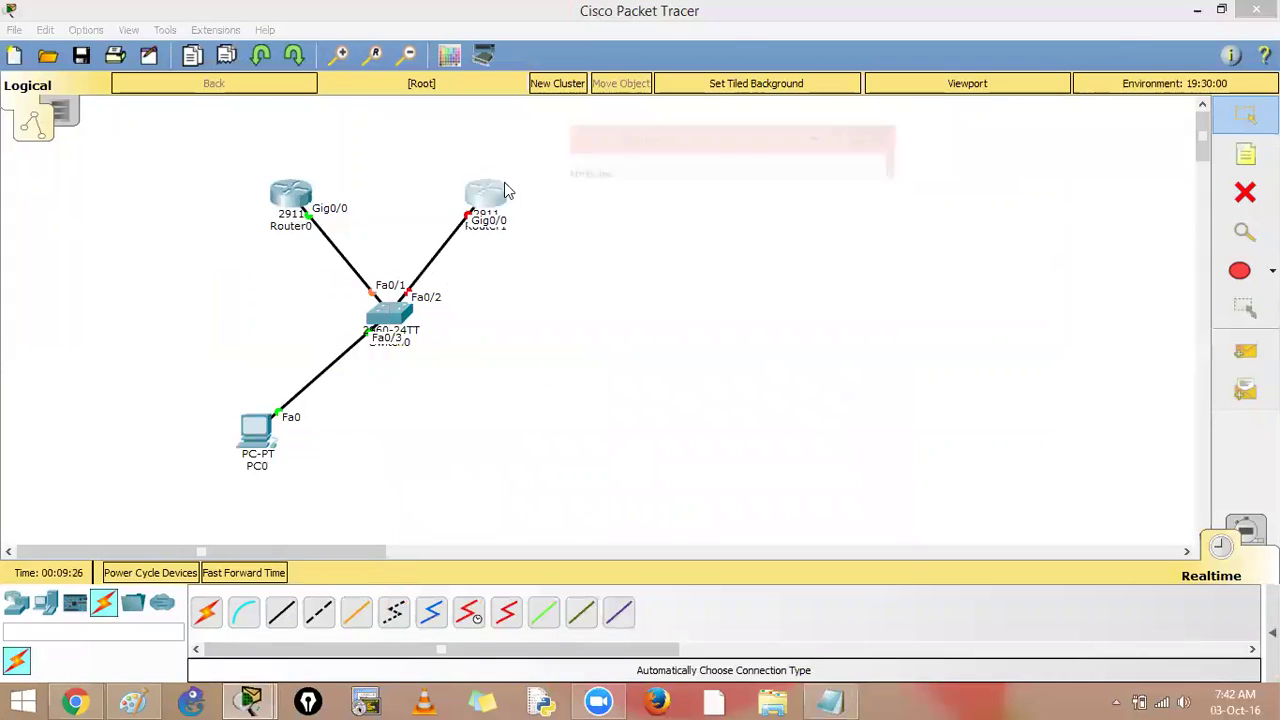
{"action": "left_click", "coordinate": [534, 171]}
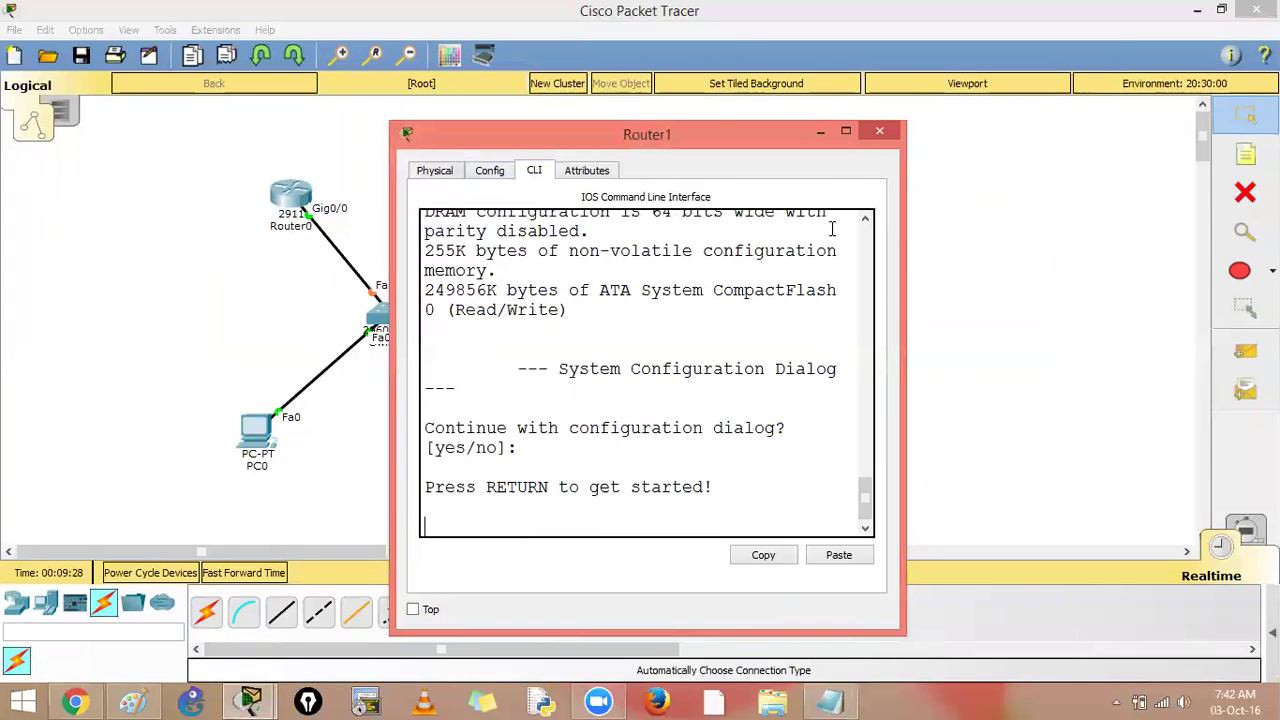
{"action": "left_click", "coordinate": [845, 131]}
{"action": "key", "text": "Return"}
{"action": "key", "text": "Return"}
{"action": "key", "text": "Return"}
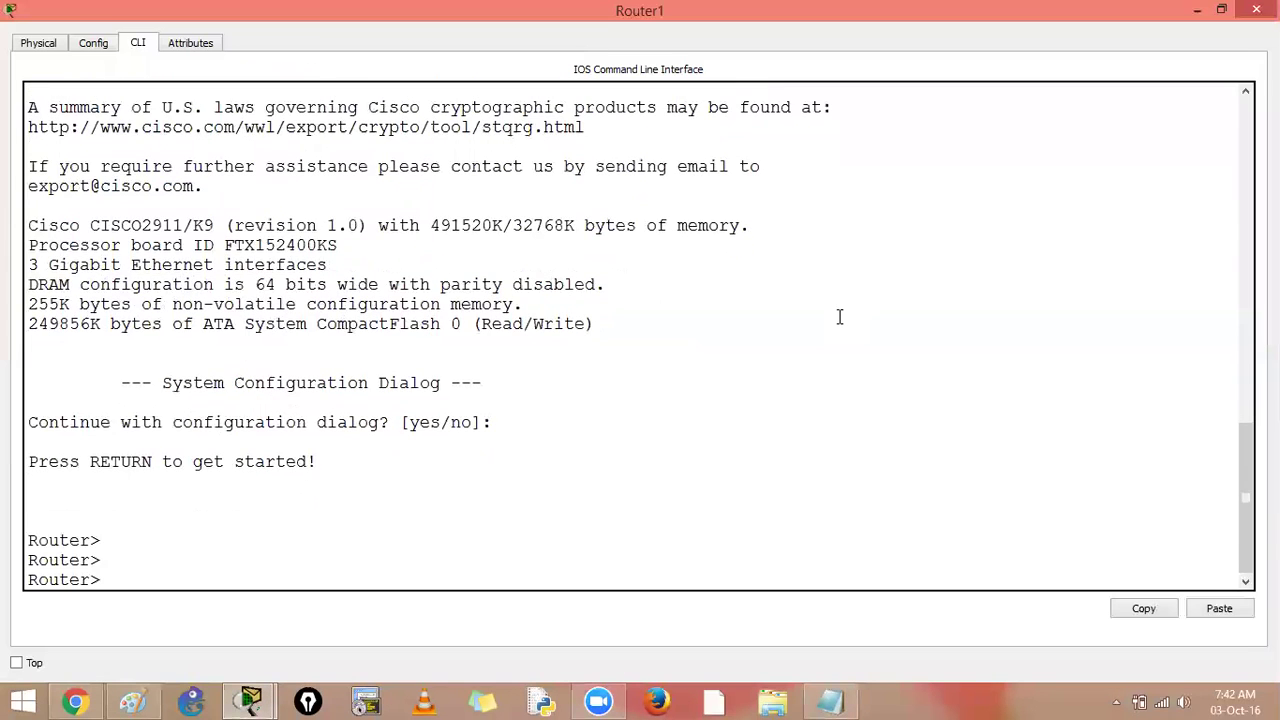
- Paste the R2 script into Router1's console, leave configuration mode and close the window
{"action": "right_click", "coordinate": [632, 378]}
{"action": "left_click", "coordinate": [655, 385]}
{"action": "key", "text": "ctrl+z"}
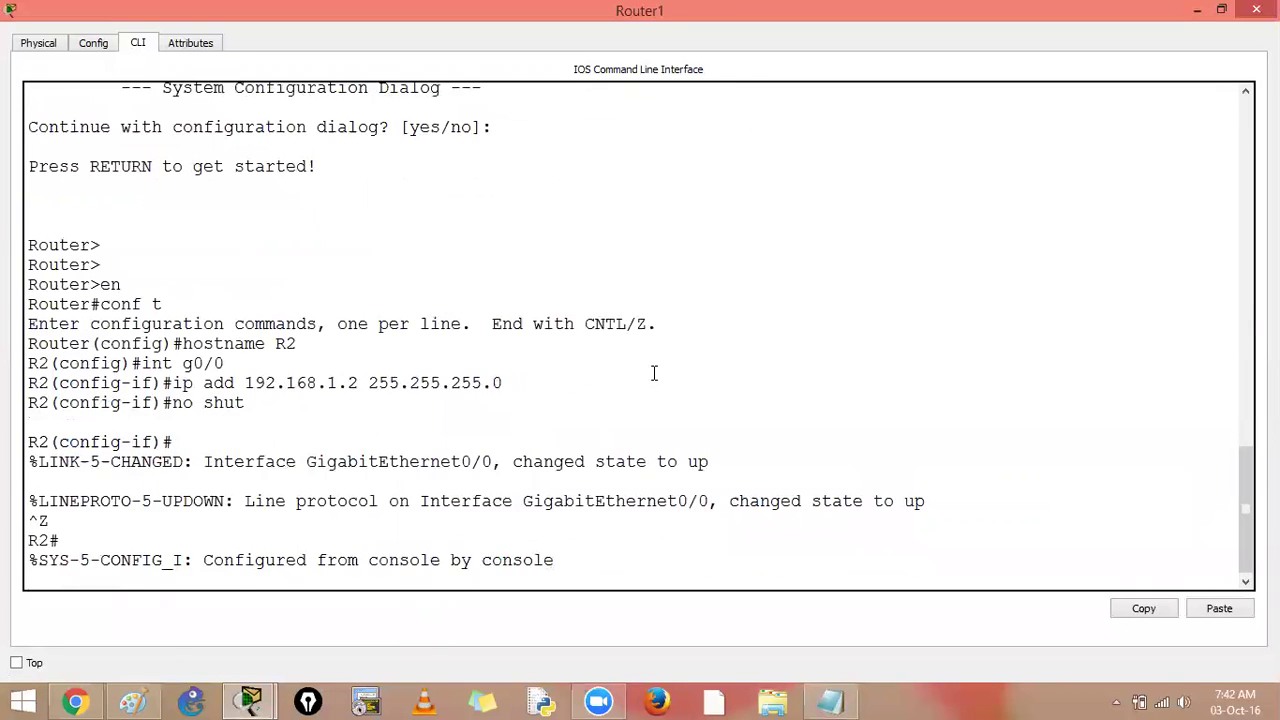
{"action": "key", "text": "Return"}
{"action": "key", "text": "Return"}
{"action": "key", "text": "Return"}
{"action": "key", "text": "alt+F4"}
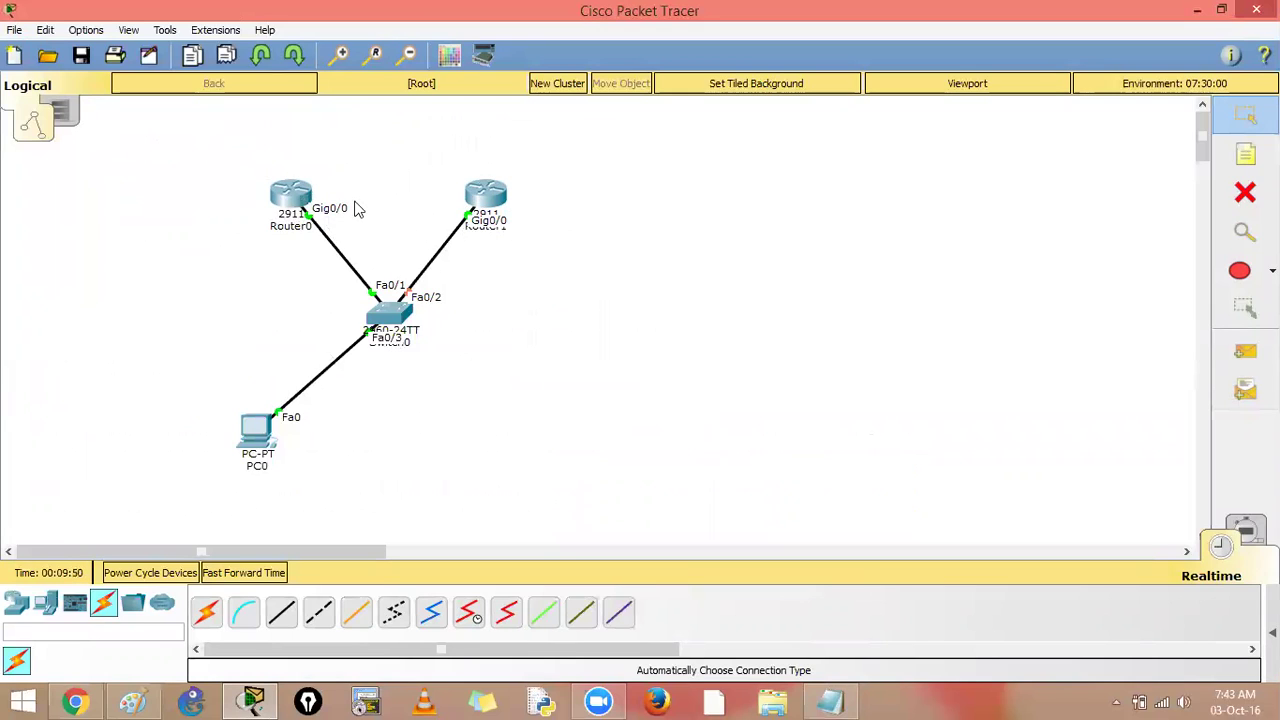
- Switch to Notepad, clear the old script and start a new one with int g0/0
{"action": "left_click", "coordinate": [830, 702]}
{"action": "key", "text": "ctrl+x"}
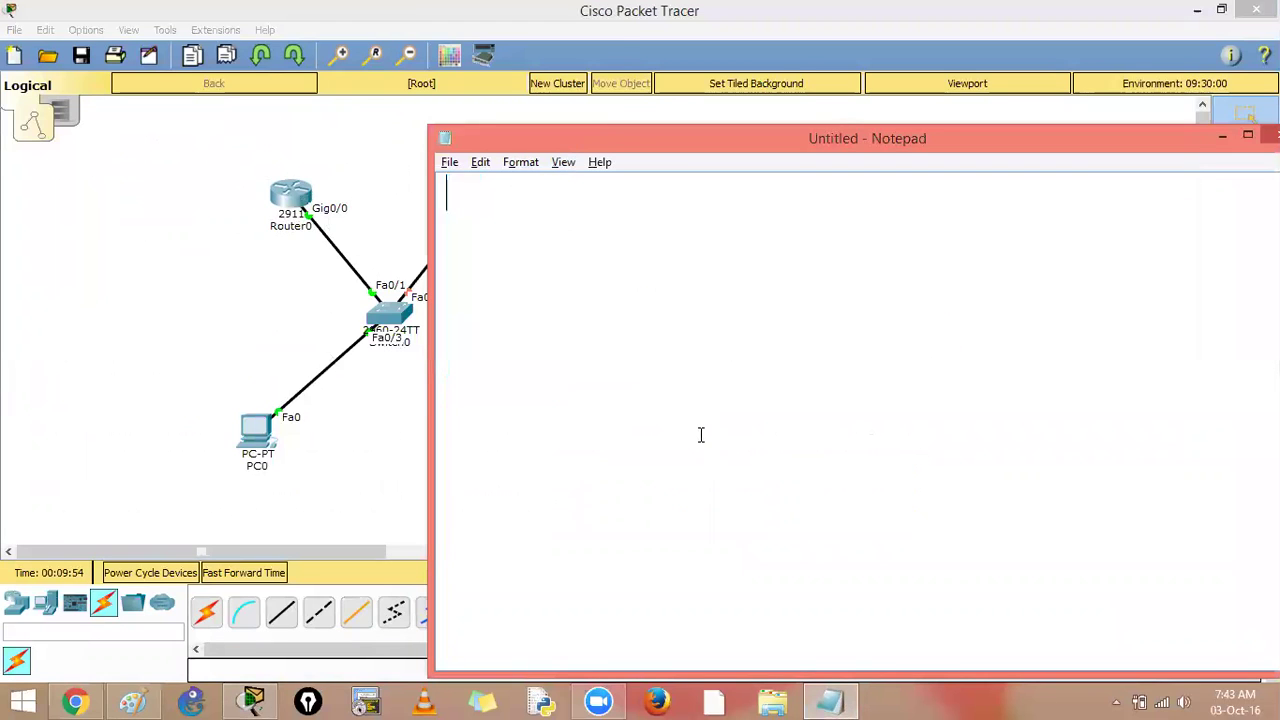
{"action": "type", "text": "int g0/0"}
{"action": "key", "text": "Return"}
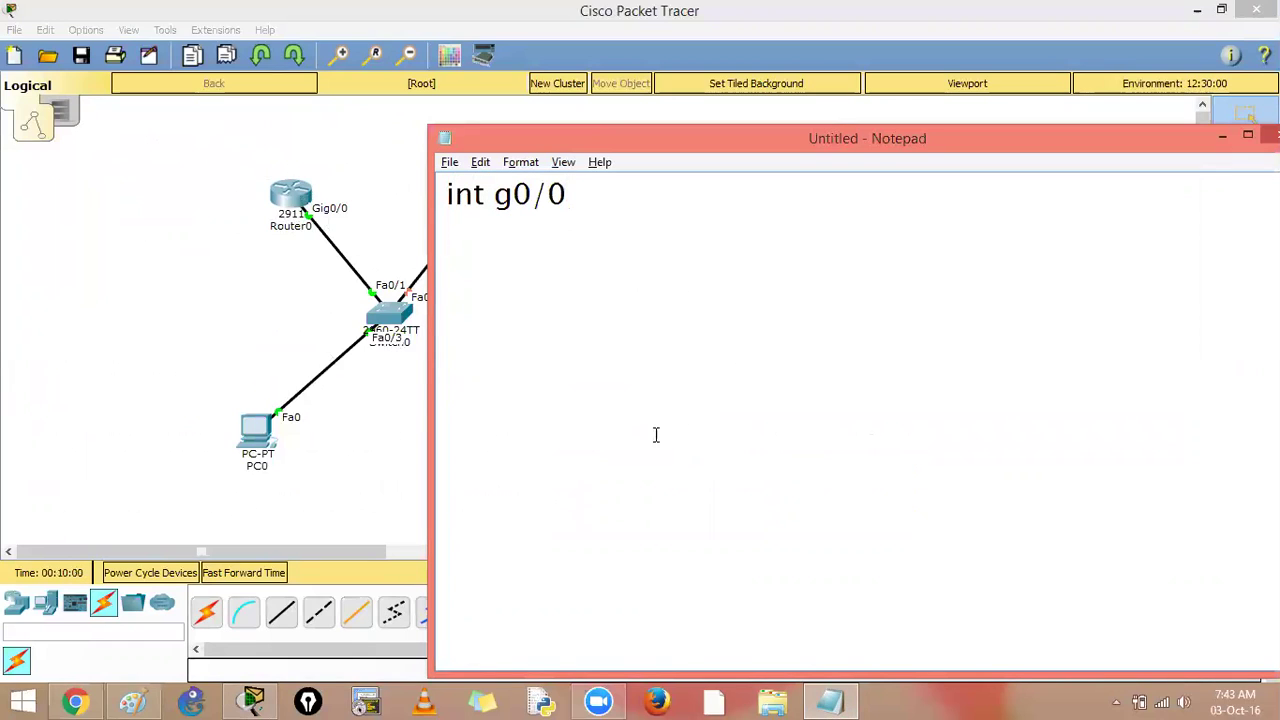
- Add the HSRP line standby 1 192.168.1.254 below the interface command
{"action": "left_click", "coordinate": [312, 228]}
{"action": "key", "text": "Return"}
{"action": "type", "text": "standbu"}
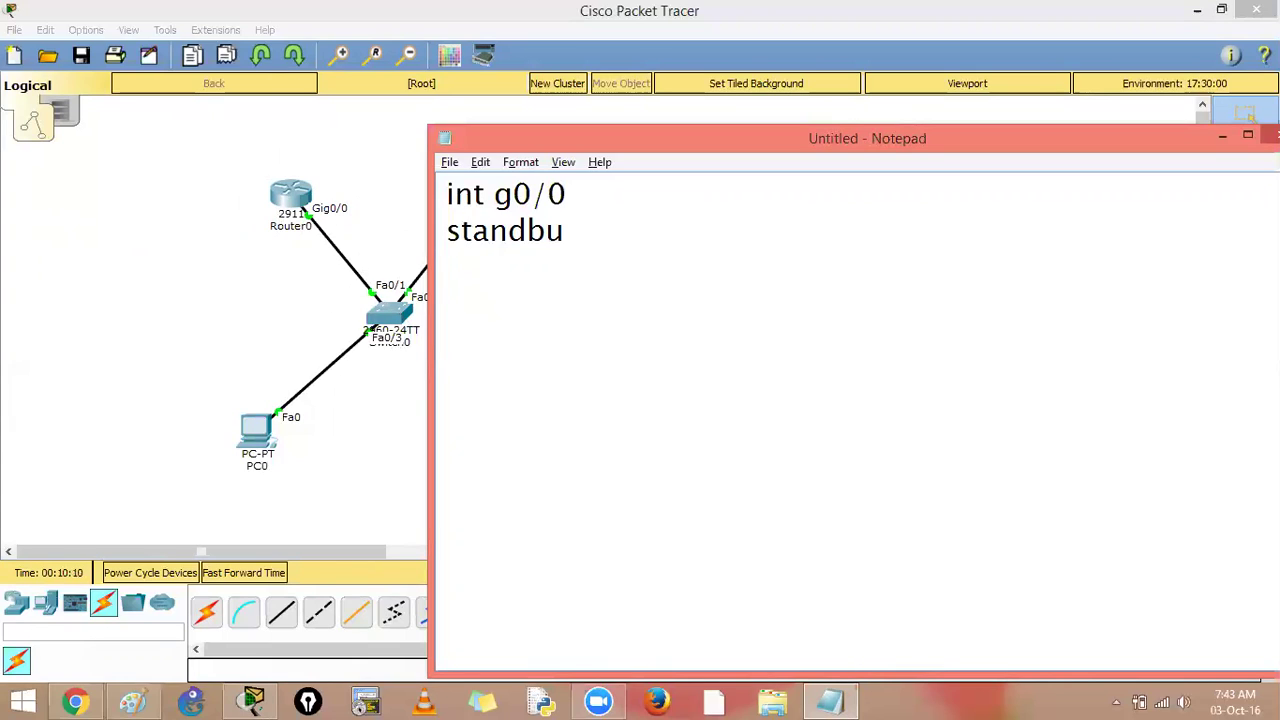
{"action": "key", "text": "BackSpace"}
{"action": "type", "text": "y 1"}
{"action": "left_click_drag", "start_coordinate": [574, 231], "coordinate": [588, 231]}
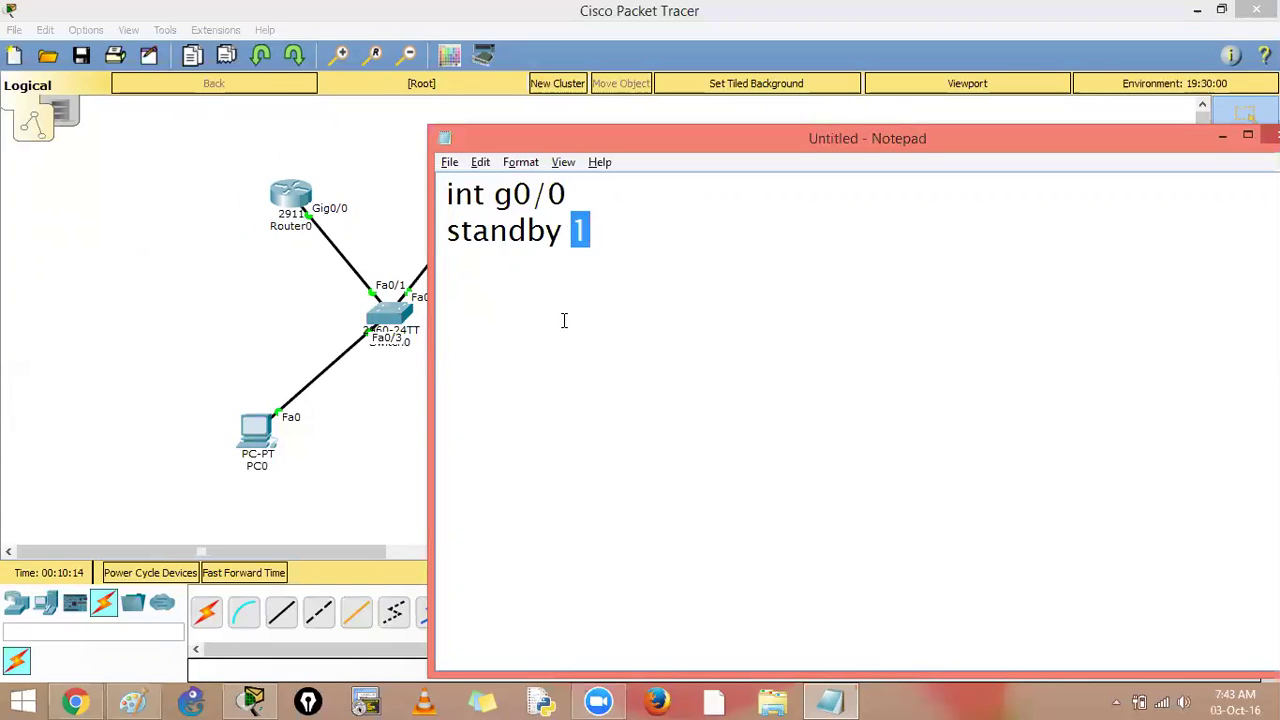
{"action": "left_click", "coordinate": [650, 232]}
{"action": "type", "text": "192.168.1.254"}
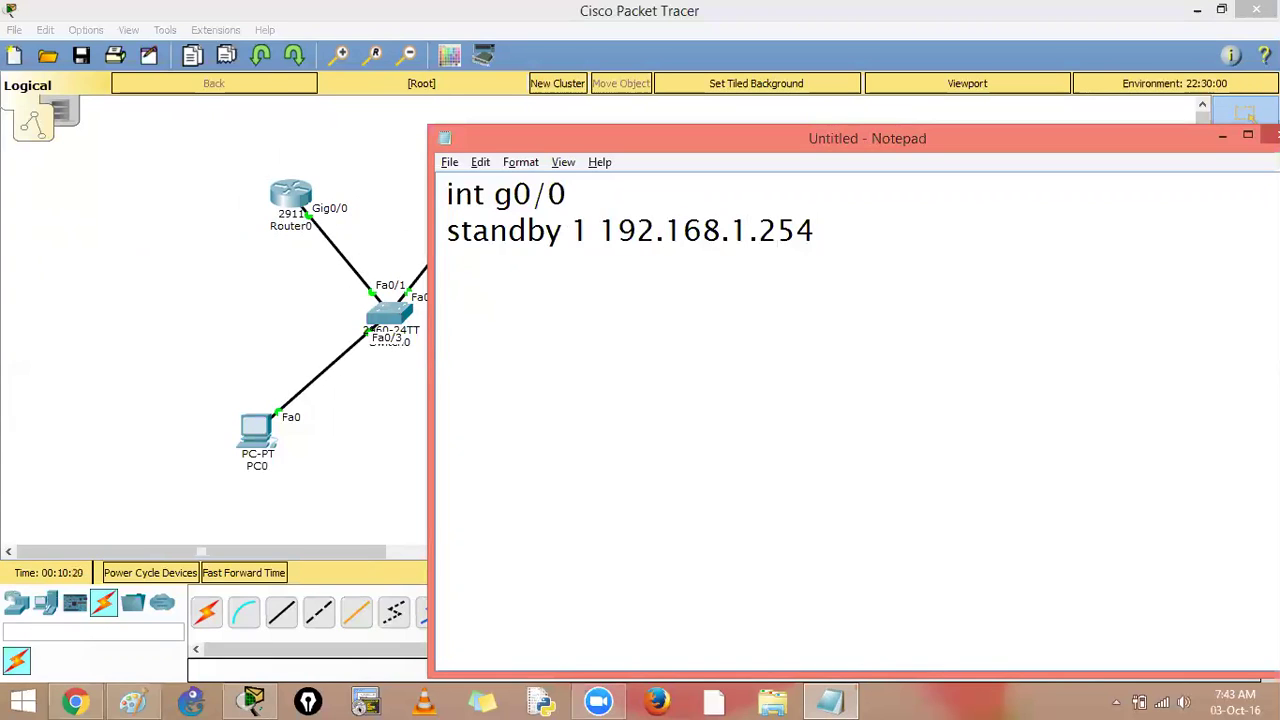
- Insert the keyword ip between the group number and the address in the standby line
{"action": "left_click_drag", "start_coordinate": [440, 241], "coordinate": [771, 229]}
{"action": "left_click", "coordinate": [664, 230]}
{"action": "left_click", "coordinate": [600, 230]}
{"action": "type", "text": "ip"}
{"action": "left_click", "coordinate": [656, 236]}
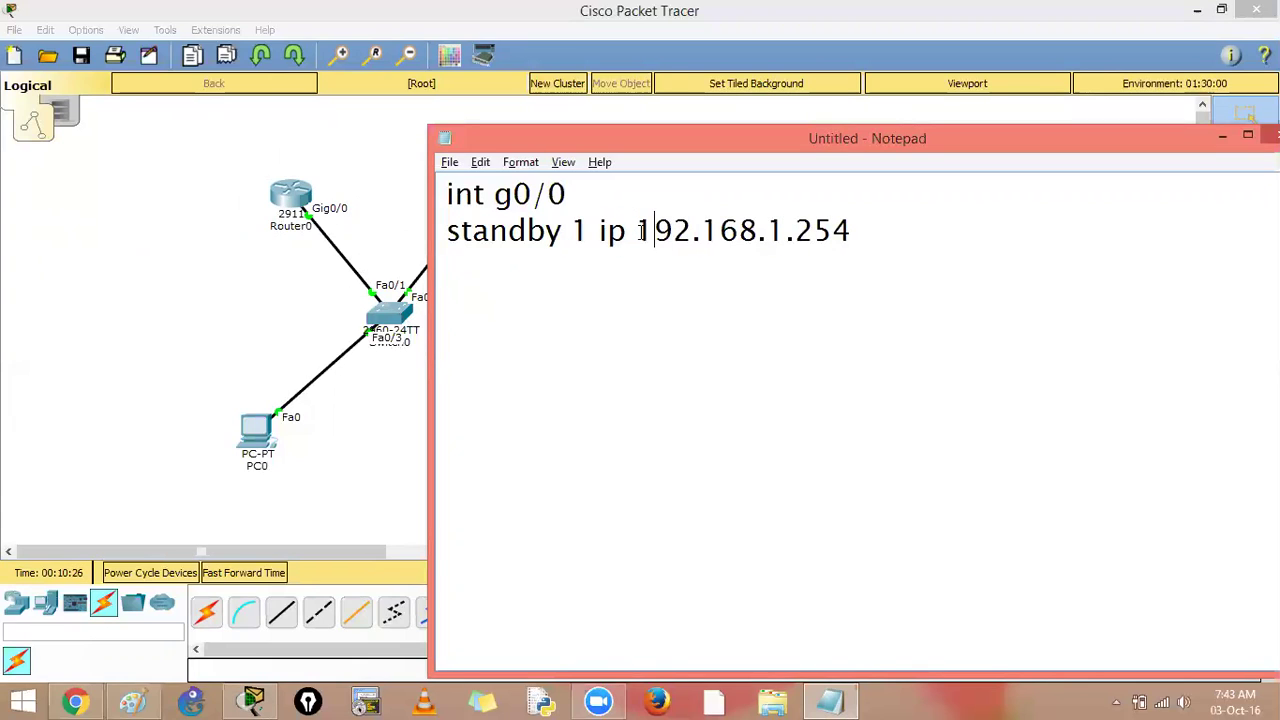
- Highlight the virtual IP address, and highlight the whole standby command line
{"action": "left_click_drag", "start_coordinate": [638, 231], "coordinate": [886, 231]}
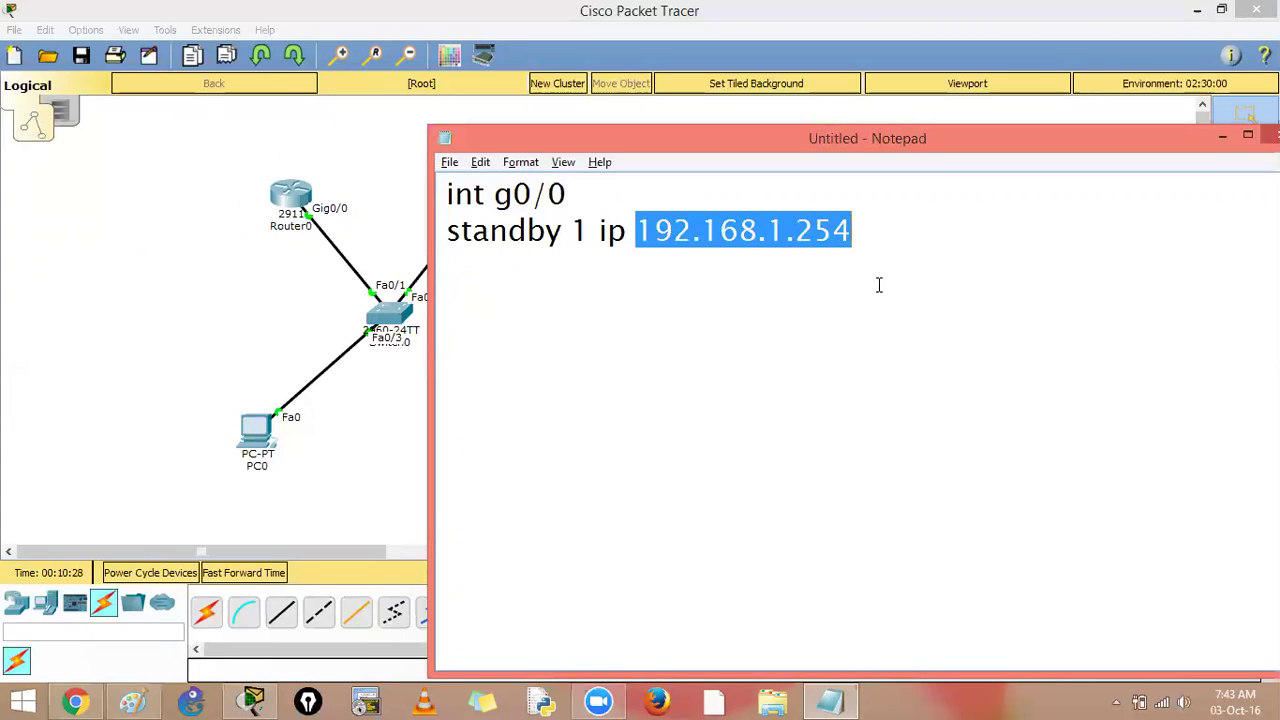
{"action": "left_click", "coordinate": [794, 320]}
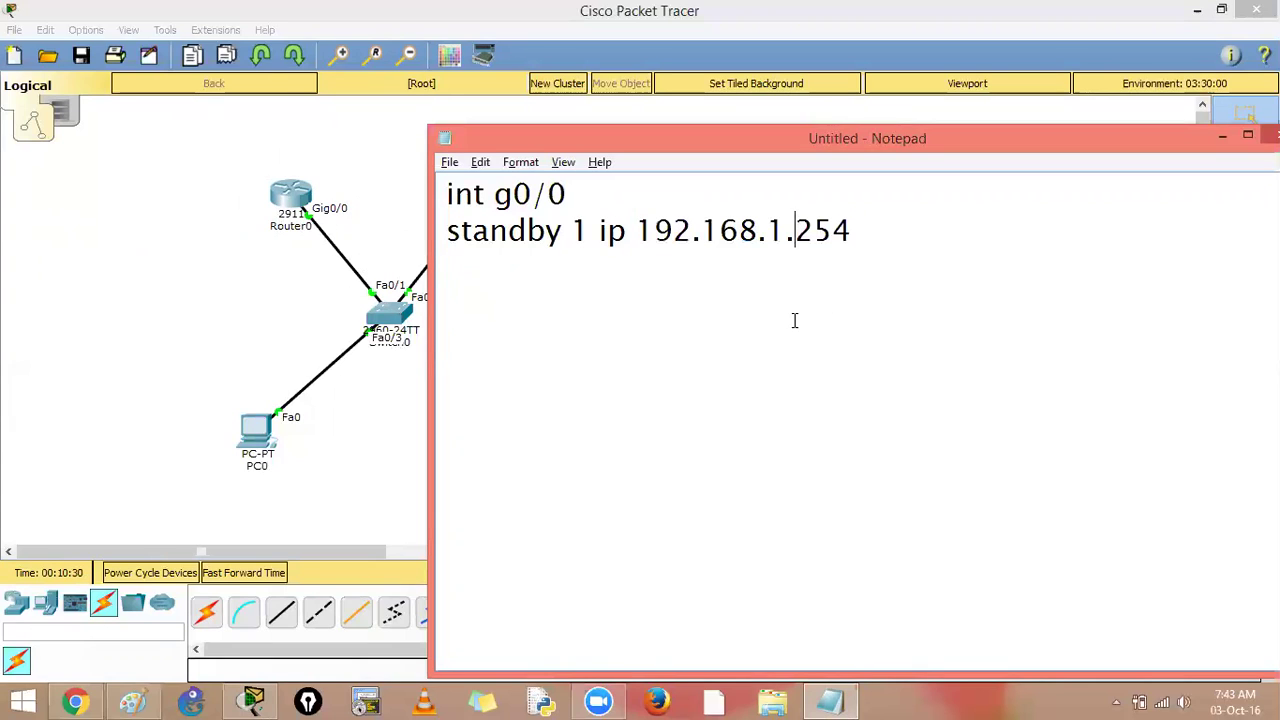
{"action": "left_click_drag", "start_coordinate": [451, 231], "coordinate": [883, 300]}
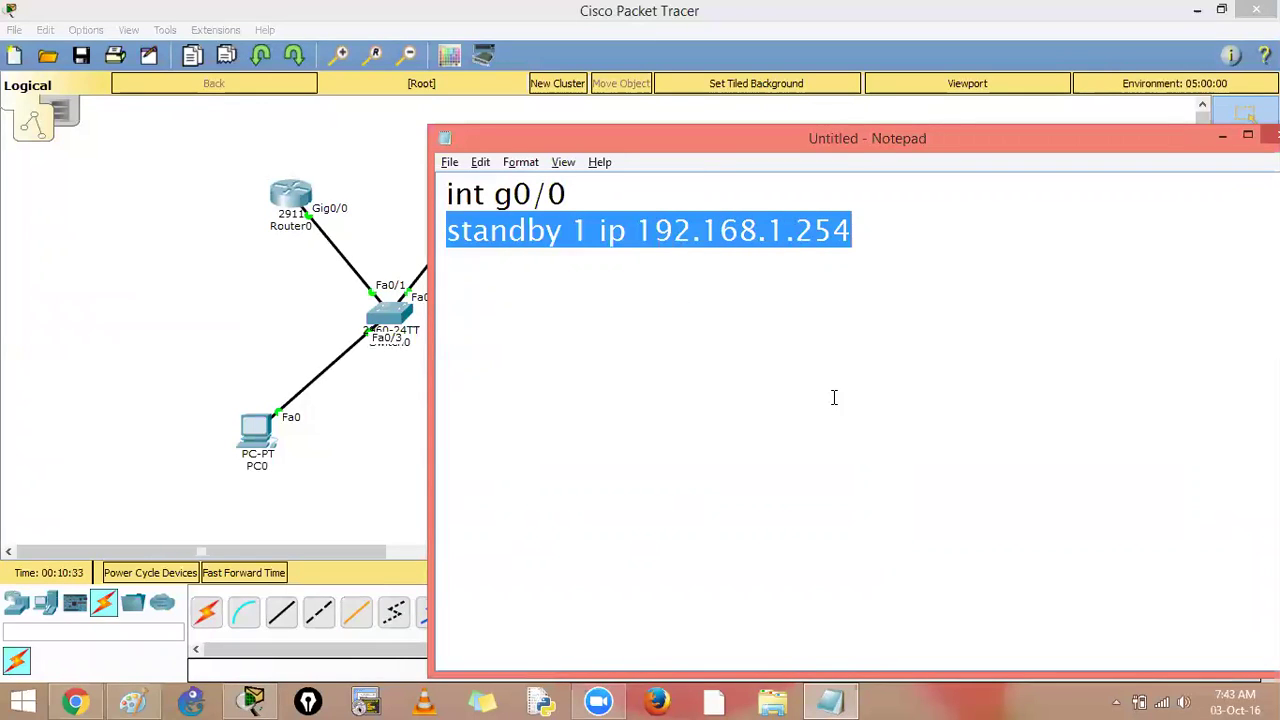
- Copy the whole two-line HSRP script in Notepad and open Router0's command line in Packet Tracer
{"action": "left_click", "coordinate": [797, 357]}
{"action": "left_click_drag", "start_coordinate": [795, 236], "coordinate": [857, 240]}
{"action": "left_click", "coordinate": [869, 287]}
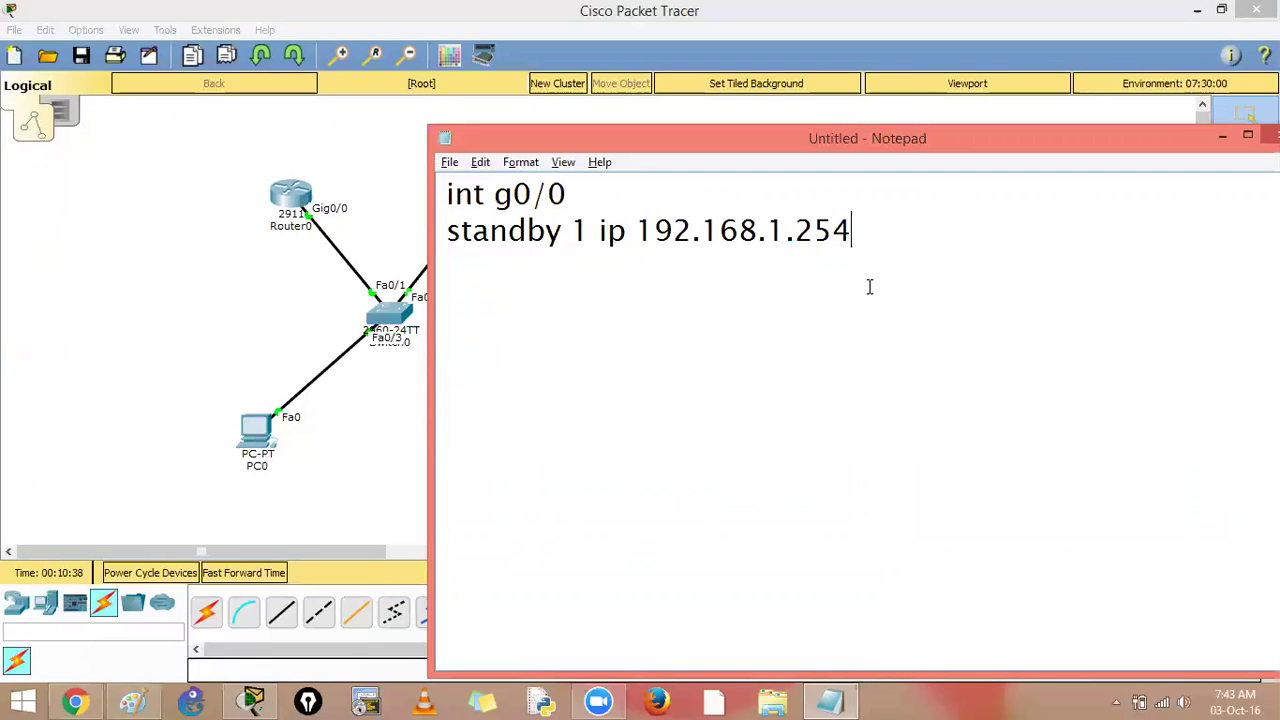
{"action": "key", "text": "ctrl+a"}
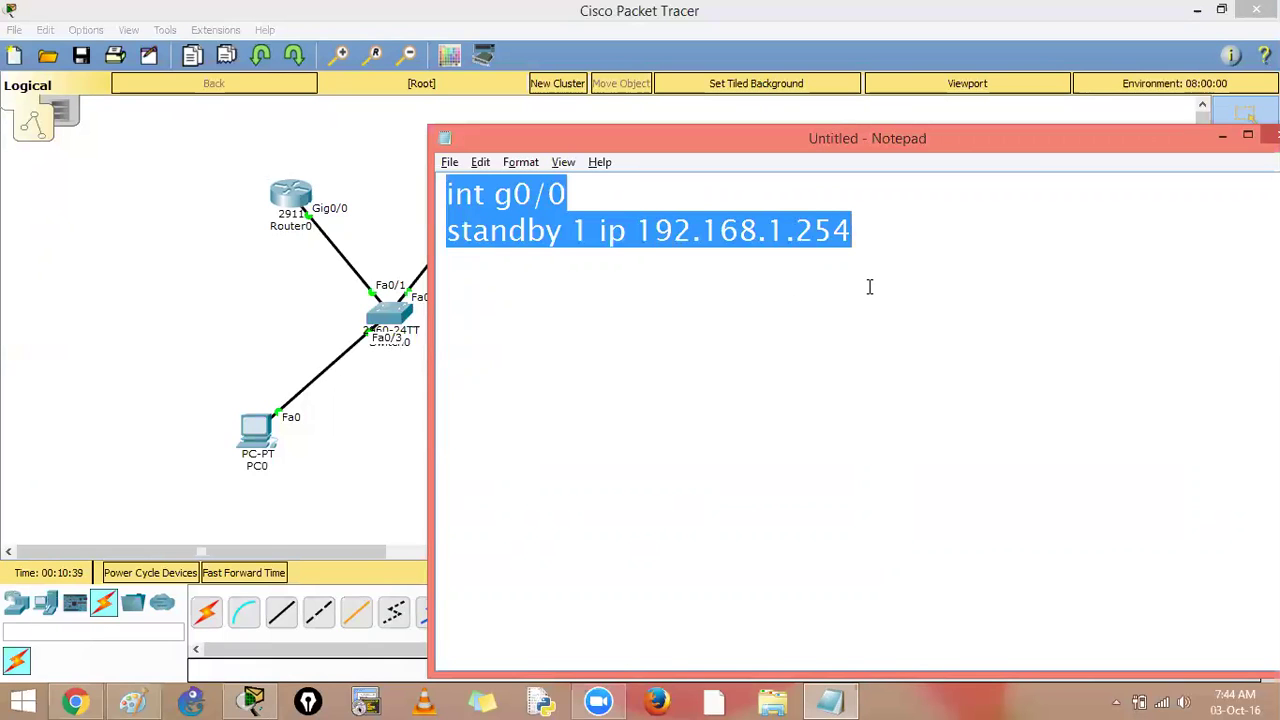
{"action": "left_click", "coordinate": [297, 203]}
{"action": "key", "text": "Return"}
{"action": "key", "text": "Return"}
{"action": "key", "text": "Return"}
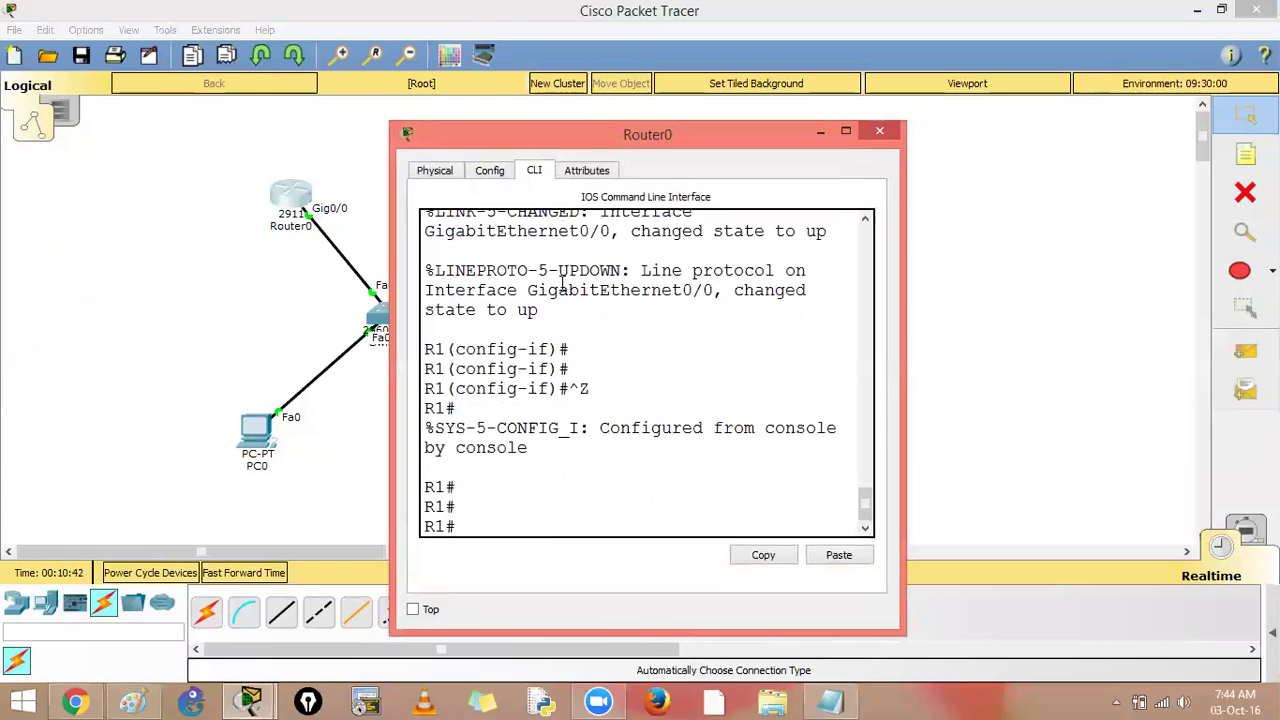
- Enter interface g0/0 configuration on R1 and paste the script to apply standby 1 ip 192.168.1.254
{"action": "key", "text": "super+Up"}
{"action": "key", "text": "Return"}
{"action": "type", "text": "conf t"}
{"action": "key", "text": "Return"}
{"action": "type", "text": "int g0/0"}
{"action": "key", "text": "Return"}
{"action": "right_click", "coordinate": [594, 320]}
{"action": "left_click", "coordinate": [624, 350]}
{"action": "key", "text": "Return"}
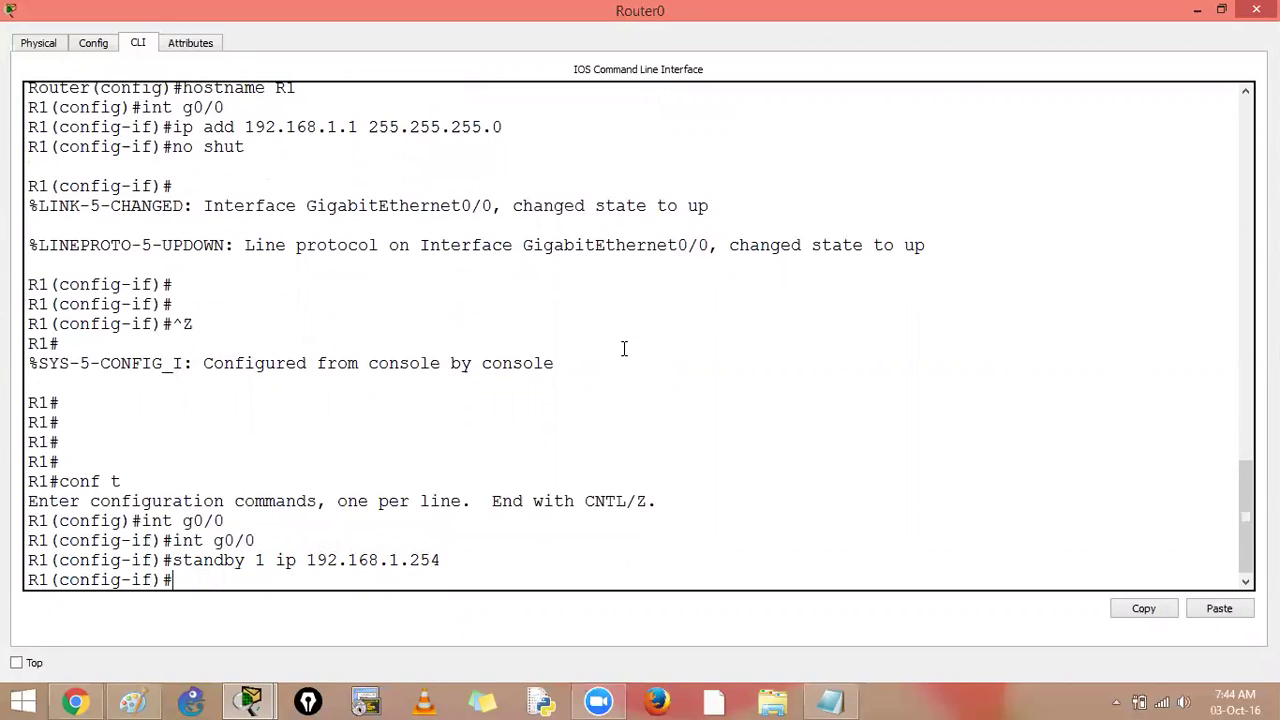
- Highlight the applied standby command on R1 and leave configuration mode
{"action": "left_click_drag", "start_coordinate": [170, 560], "coordinate": [437, 565]}
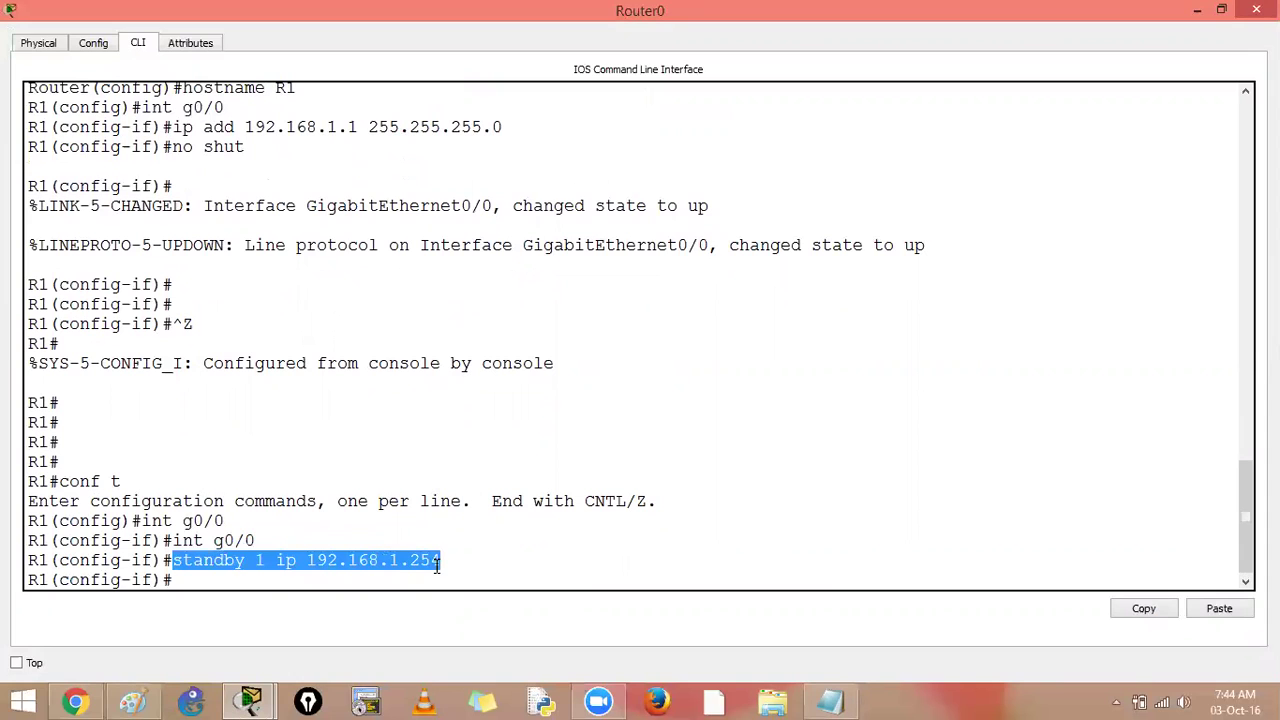
{"action": "left_click", "coordinate": [567, 551]}
{"action": "key", "text": "Return"}
{"action": "key", "text": "ctrl+z"}
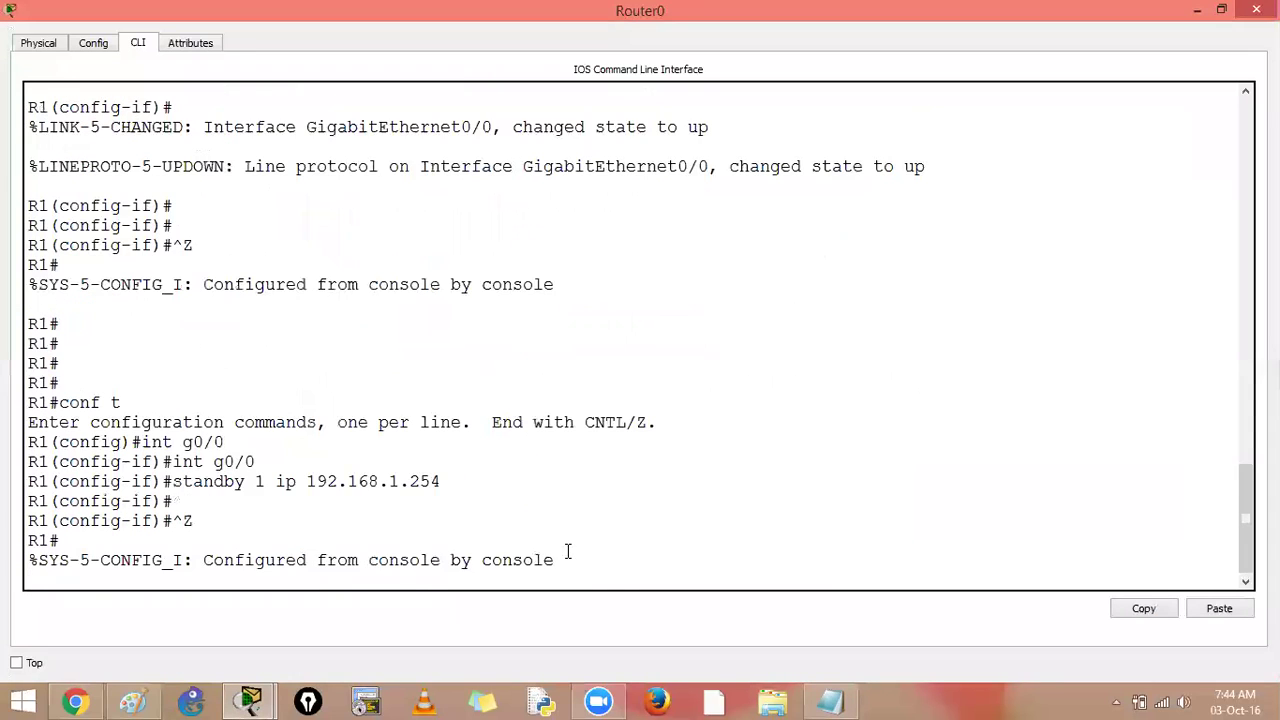
{"action": "key", "text": "Return"}
{"action": "key", "text": "Return"}
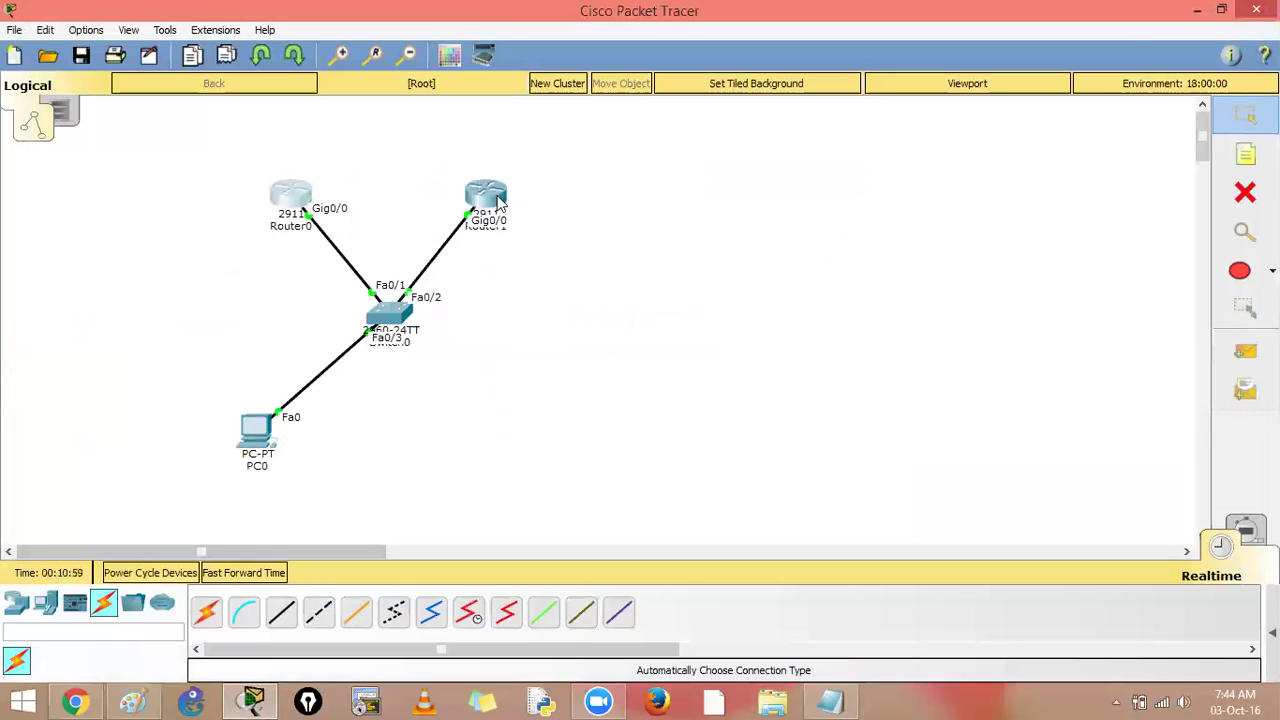
- Open Router1's command line and enter configuration mode for interface g0/0 on R2
{"action": "left_click", "coordinate": [490, 200]}
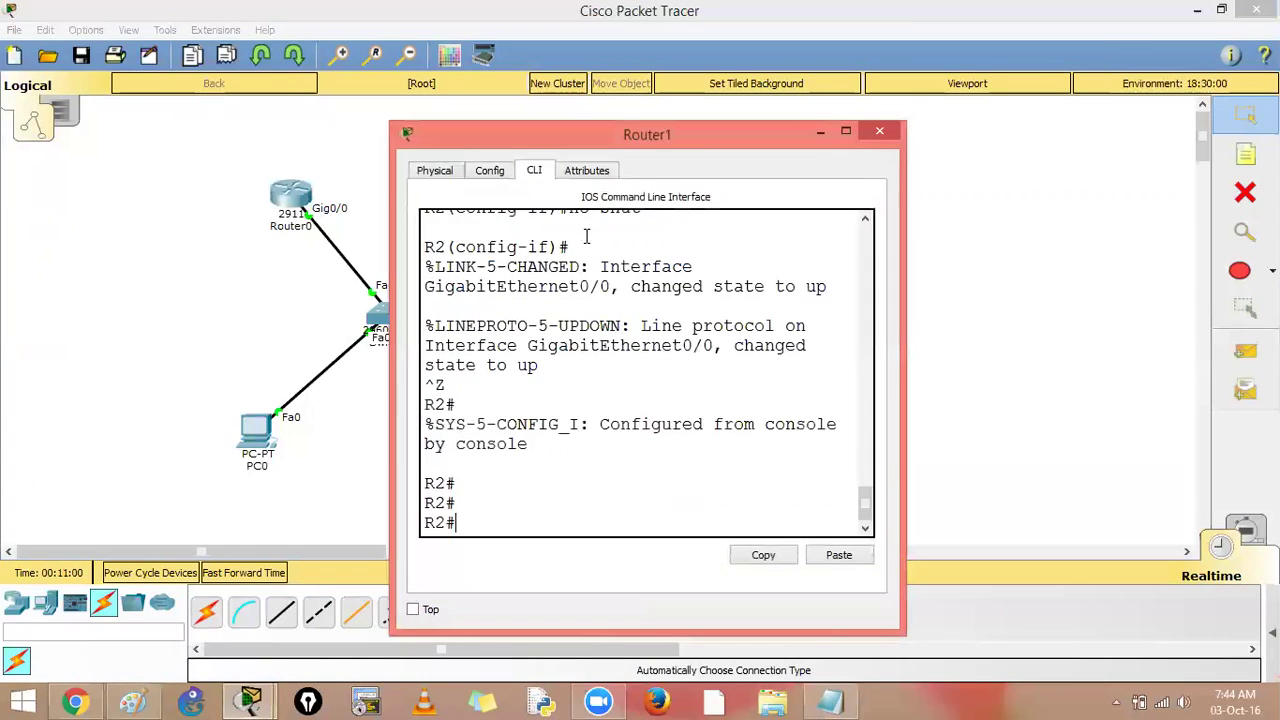
{"action": "key", "text": "super+Up"}
{"action": "key", "text": "Return"}
{"action": "key", "text": "Return"}
{"action": "key", "text": "Return"}
{"action": "type", "text": "conf t"}
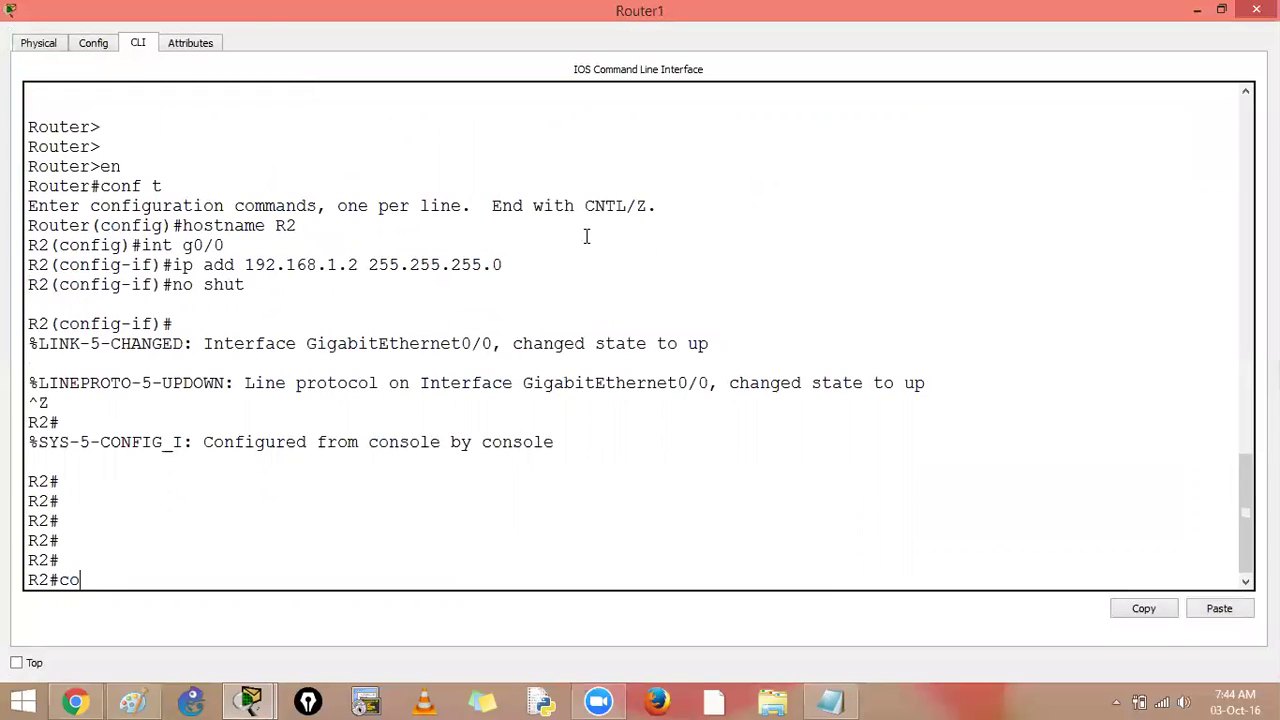
{"action": "key", "text": "Return"}
{"action": "type", "text": "int"}
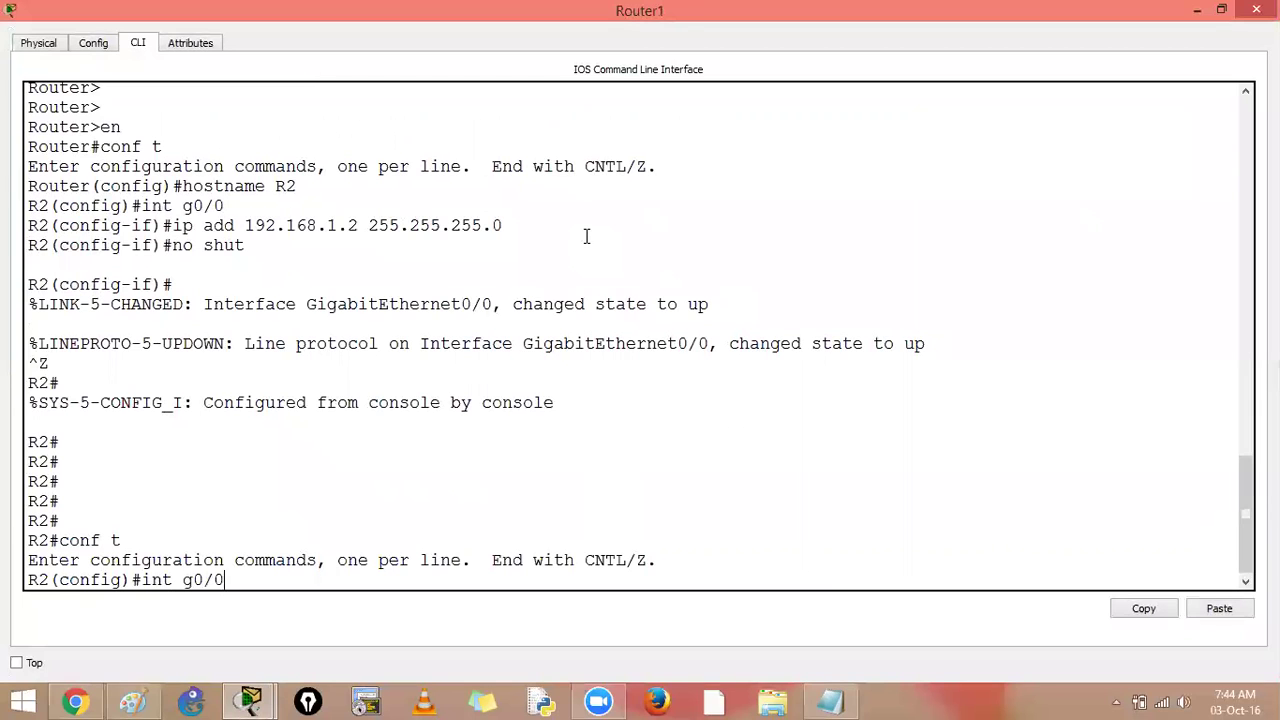
{"action": "type", "text": " g0/0"}
{"action": "key", "text": "Return"}
- Paste the script on R2 to apply standby 1 ip 192.168.1.254, and leave configuration mode
{"action": "right_click", "coordinate": [537, 348]}
{"action": "left_click", "coordinate": [570, 388]}
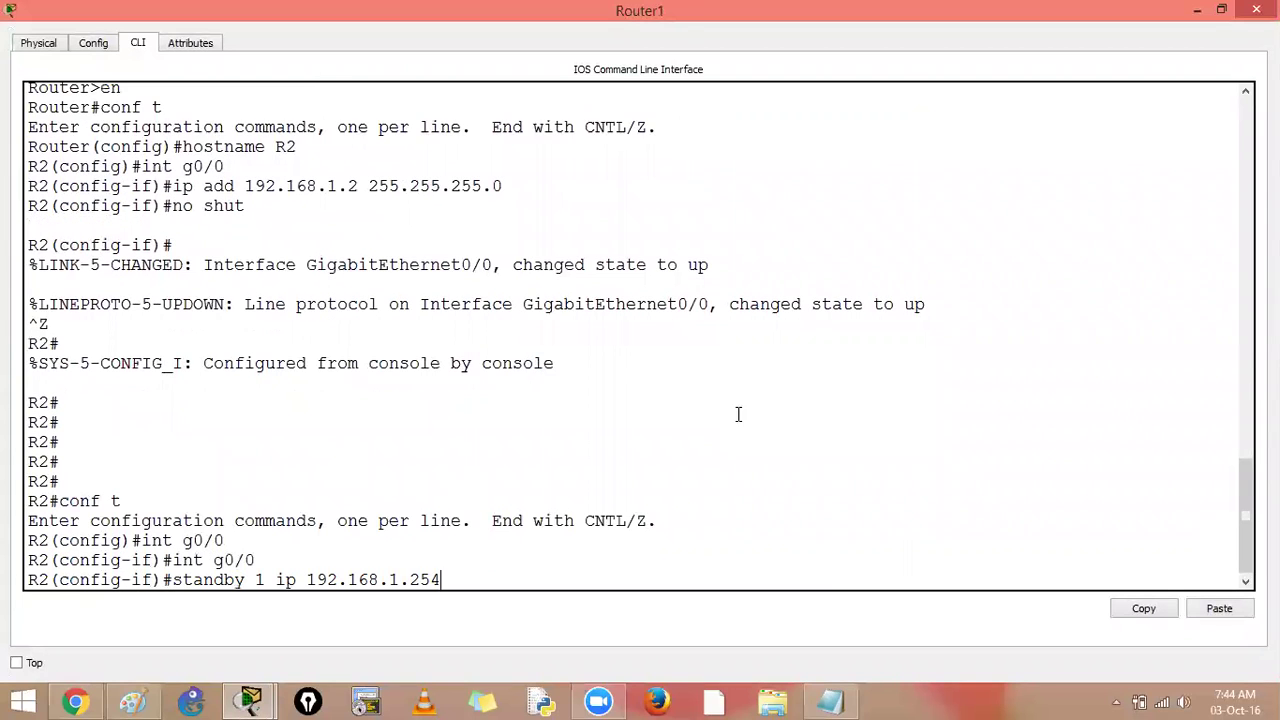
{"action": "key", "text": "Return"}
{"action": "key", "text": "Return"}
{"action": "key", "text": "Return"}
{"action": "key", "text": "ctrl+z"}
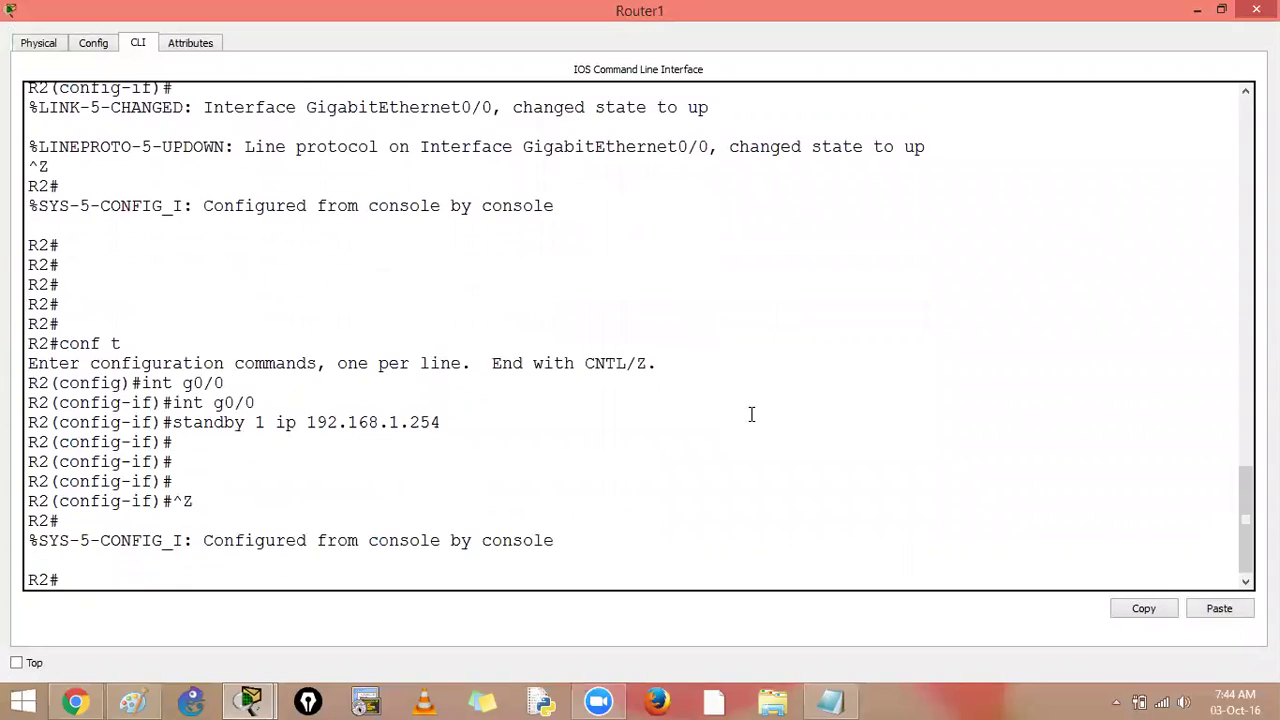
- Highlight R2's full standby command and its virtual IP address
{"action": "left_click_drag", "start_coordinate": [173, 428], "coordinate": [488, 426]}
{"action": "left_click", "coordinate": [698, 538]}
{"action": "left_click_drag", "start_coordinate": [307, 422], "coordinate": [452, 422]}
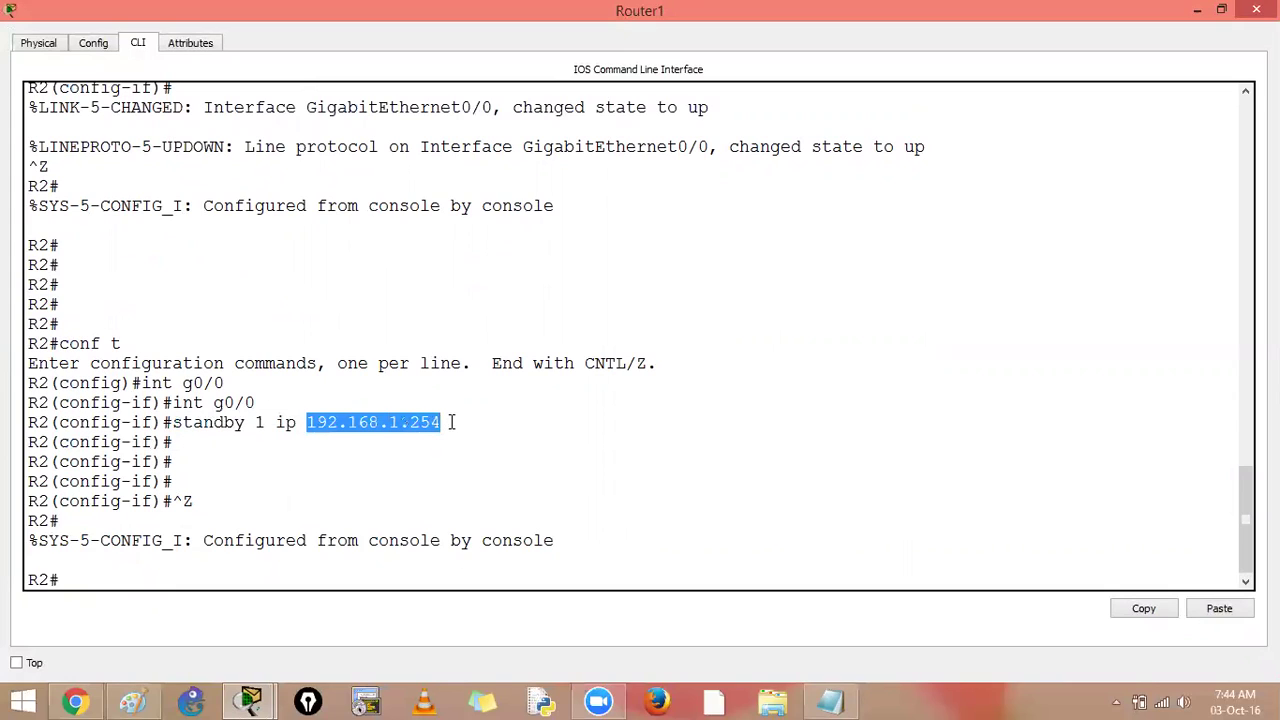
{"action": "left_click", "coordinate": [706, 566]}
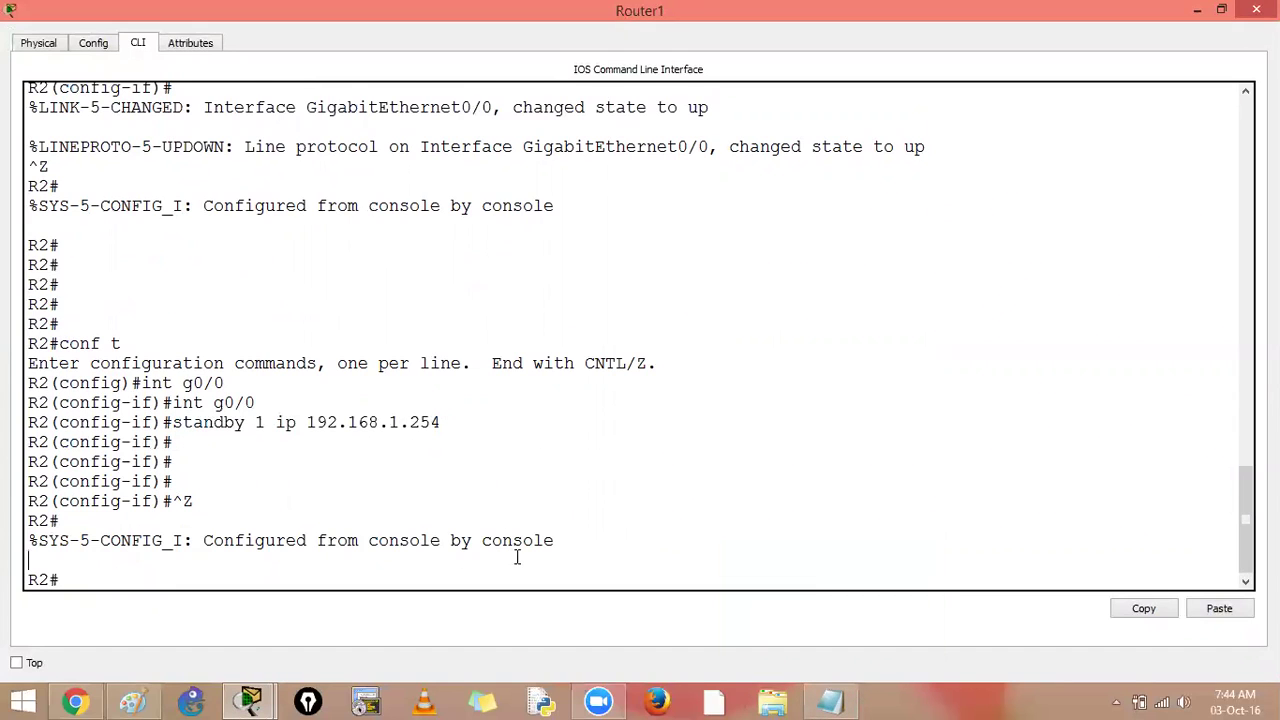
{"action": "key", "text": "Return"}
{"action": "key", "text": "Return"}
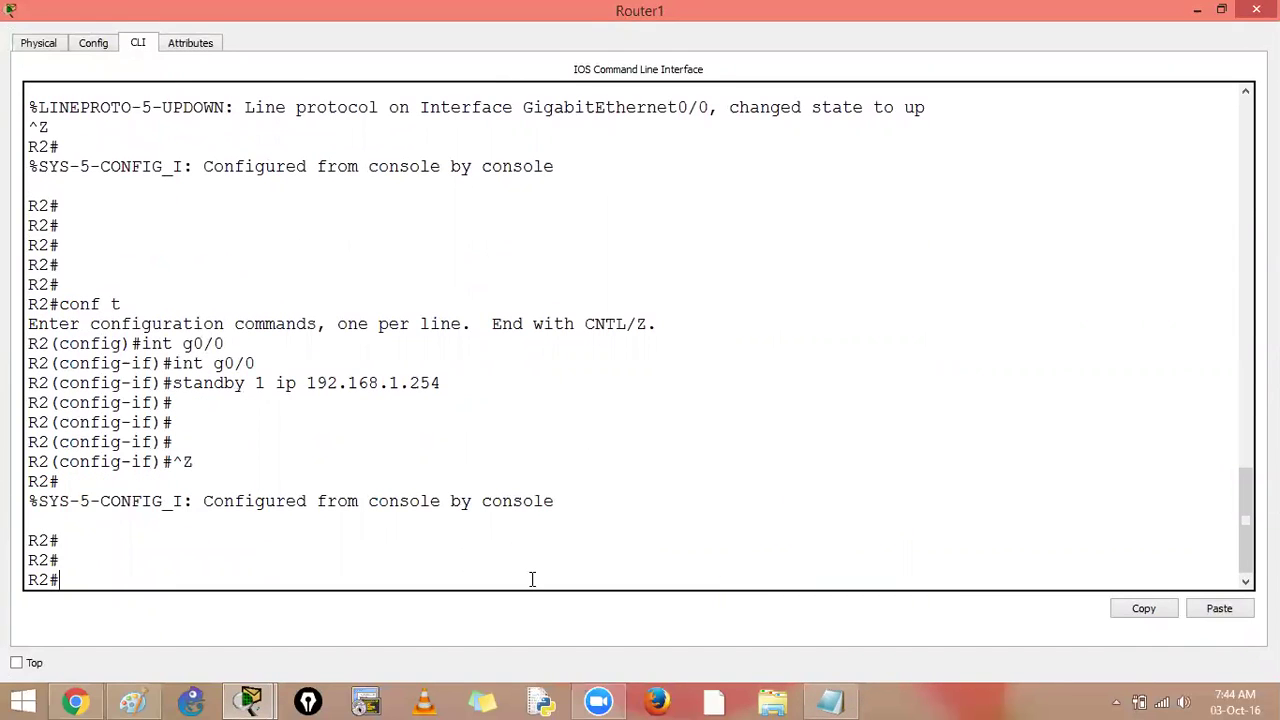
- Try sh standby 1 on R2, and display the HSRP status with sh standby
{"action": "key", "text": "ctrl+z"}
{"action": "key", "text": "Return"}
{"action": "key", "text": "Return"}
{"action": "key", "text": "Return"}
{"action": "key", "text": "Return"}
{"action": "type", "text": "sh stan"}
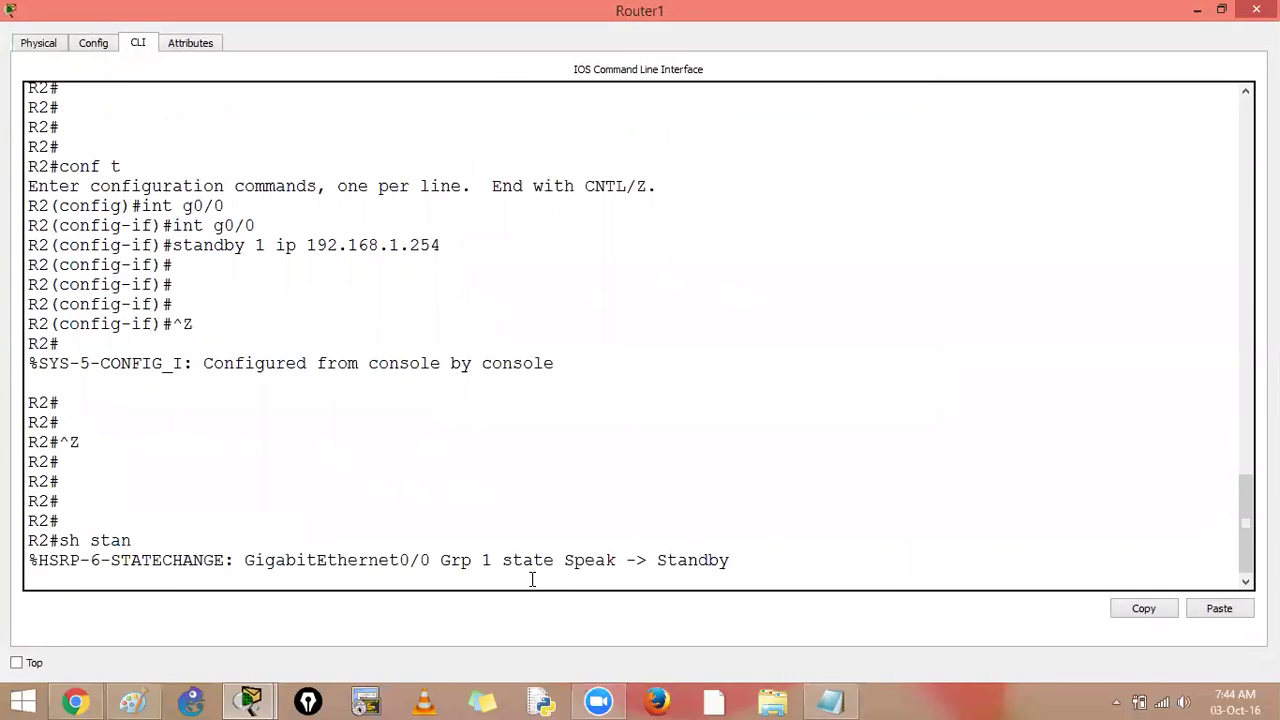
{"action": "left_click_drag", "start_coordinate": [556, 560], "coordinate": [762, 560]}
{"action": "type", "text": "d"}
{"action": "key", "text": "Tab"}
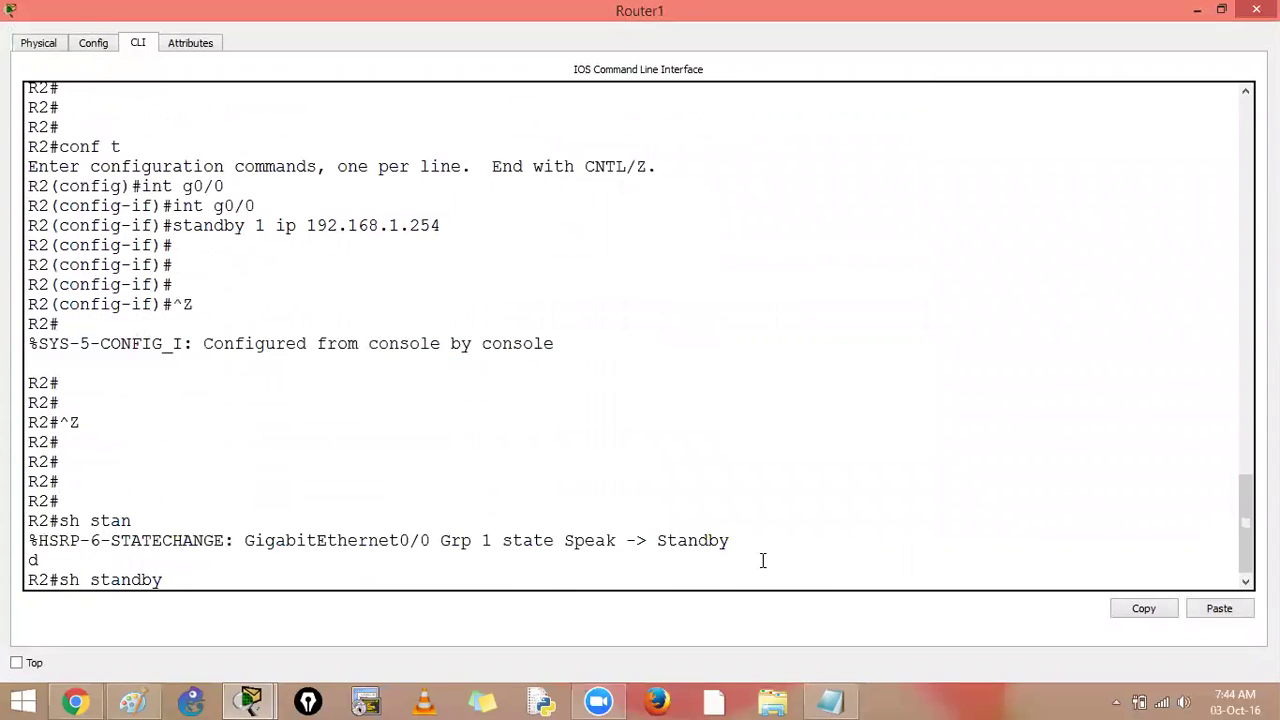
{"action": "type", "text": "1"}
{"action": "key", "text": "Return"}
{"action": "key", "text": "Up"}
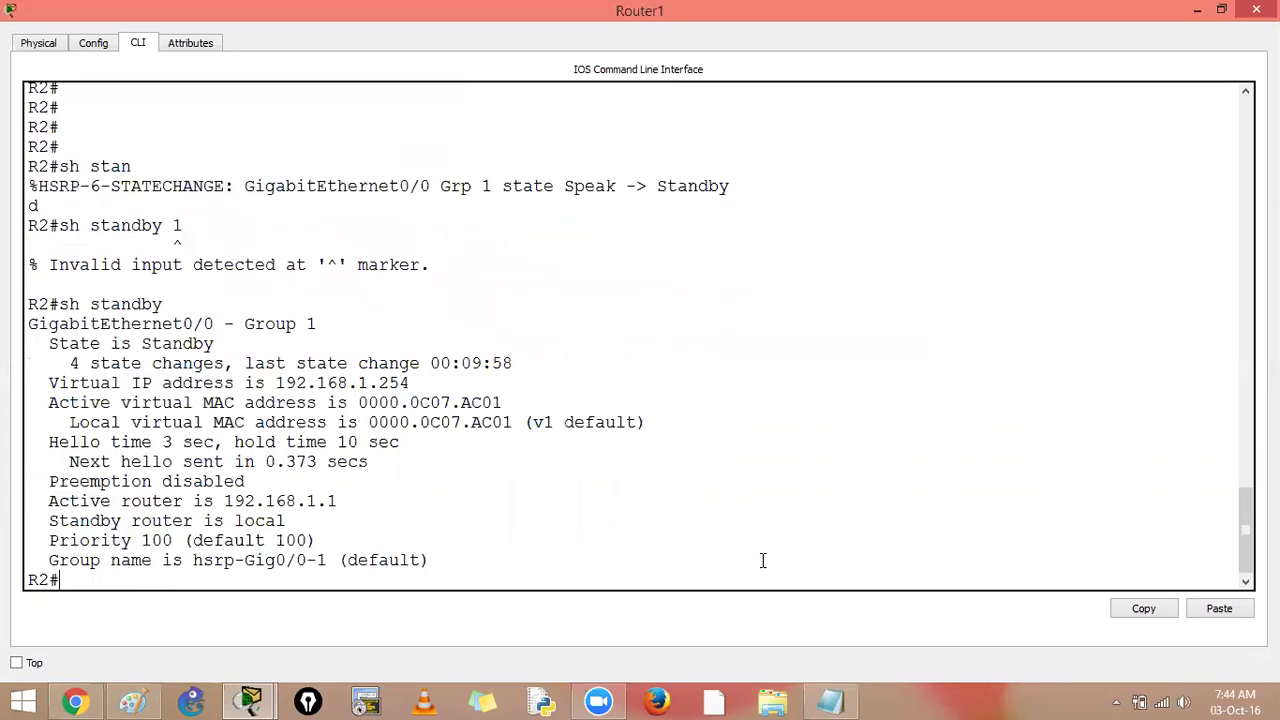
- Highlight the sh standby command and its interface group, state, virtual IP and active virtual MAC details in the output
{"action": "left_click_drag", "start_coordinate": [60, 304], "coordinate": [165, 304]}
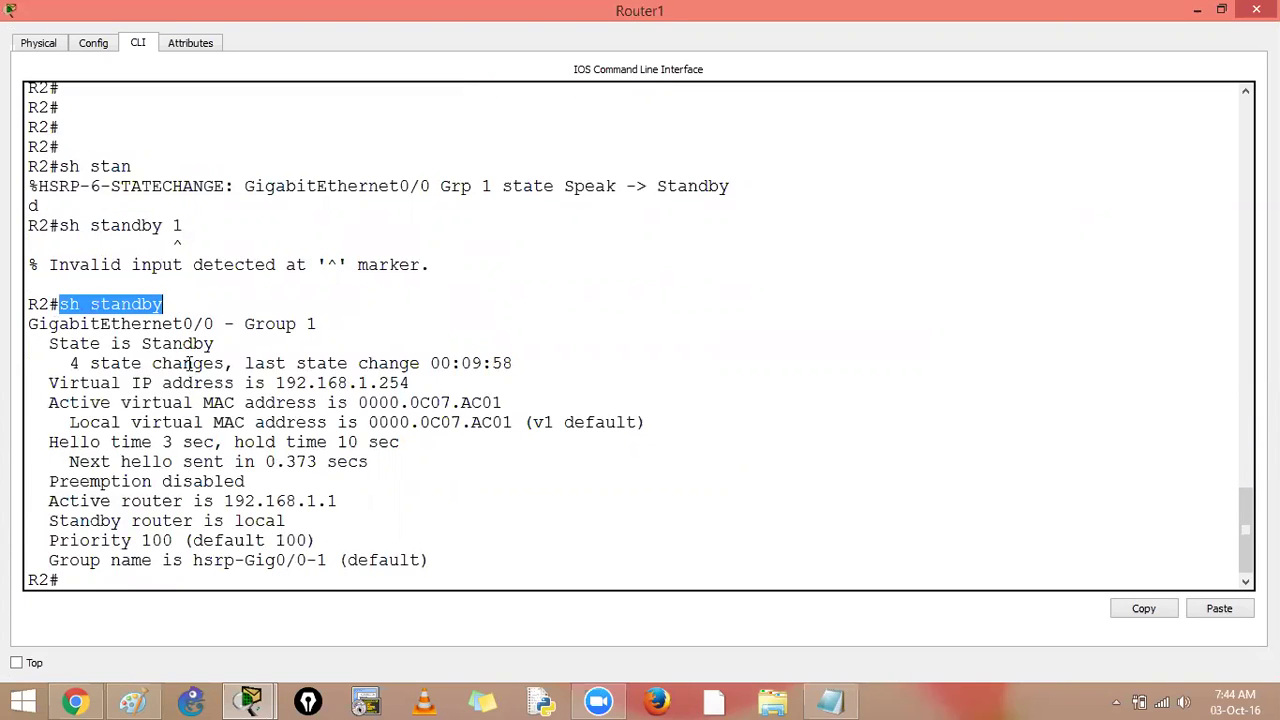
{"action": "left_click", "coordinate": [135, 343]}
{"action": "left_click_drag", "start_coordinate": [26, 323], "coordinate": [383, 318]}
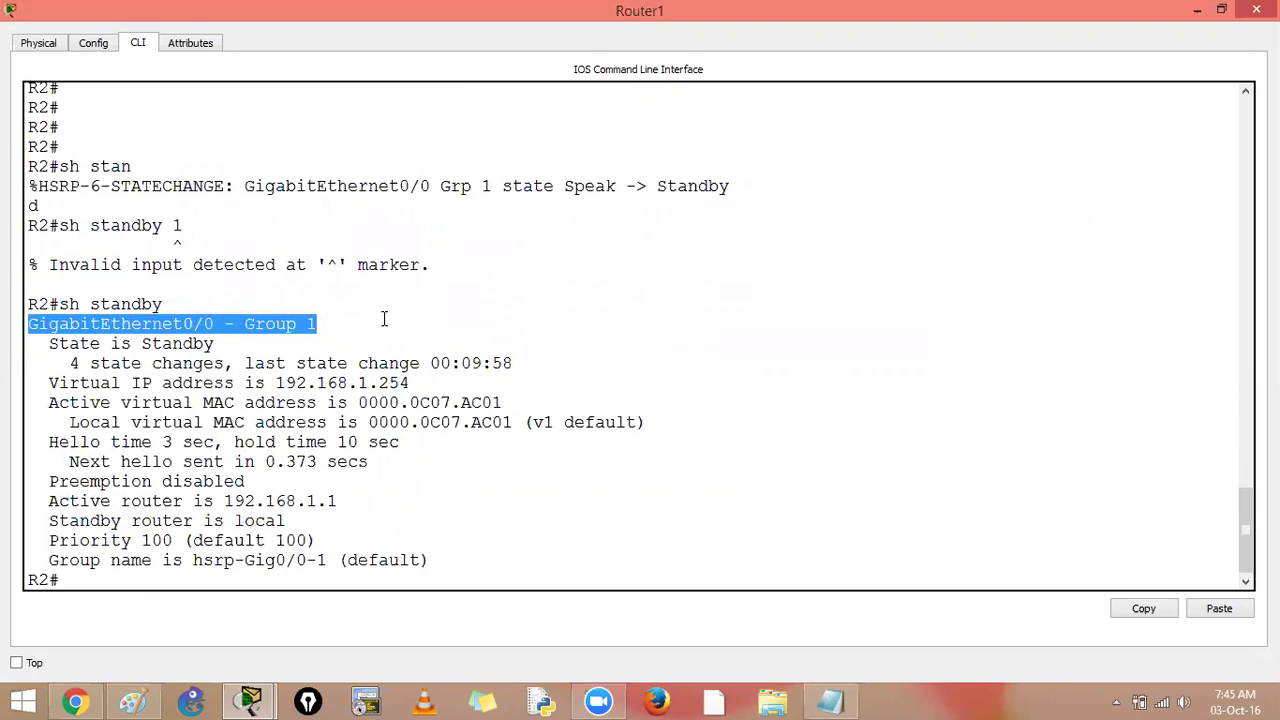
{"action": "left_click_drag", "start_coordinate": [138, 343], "coordinate": [225, 344]}
{"action": "left_click_drag", "start_coordinate": [42, 382], "coordinate": [503, 402]}
{"action": "left_click", "coordinate": [460, 381]}
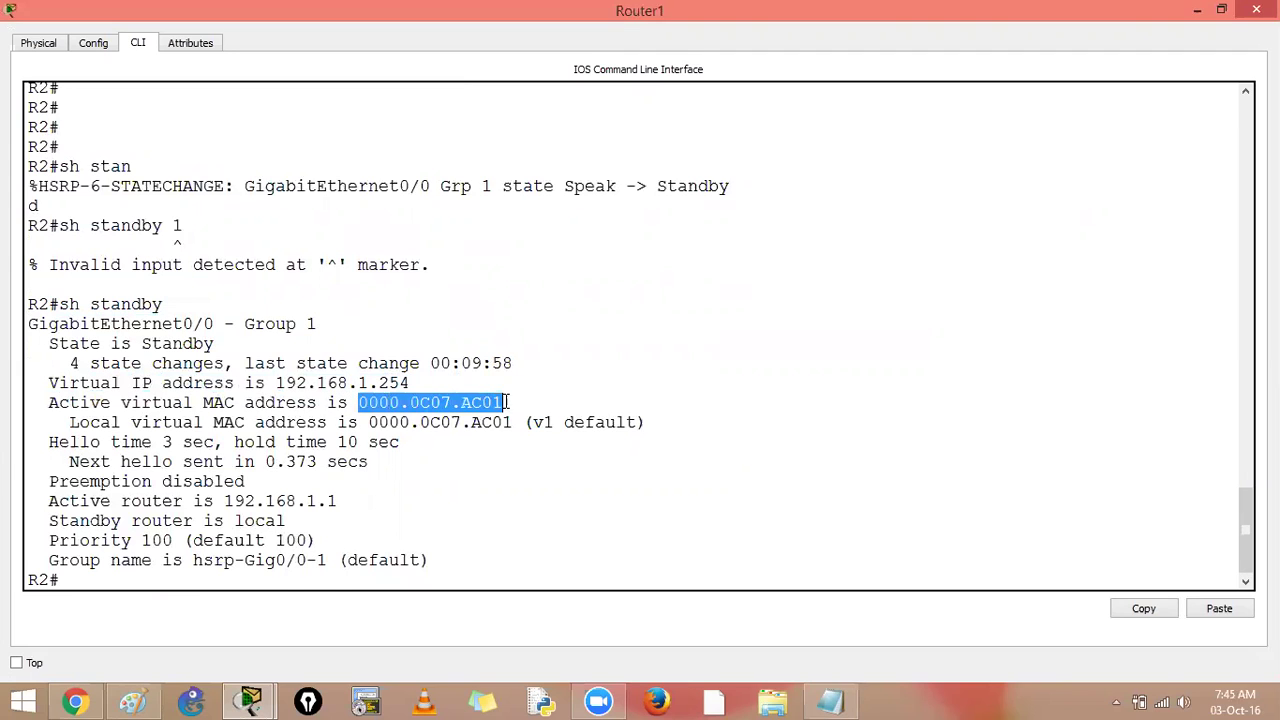
- Look at the topology again, return to Router1's command line and highlight the active virtual MAC address
{"action": "left_click", "coordinate": [240, 699]}
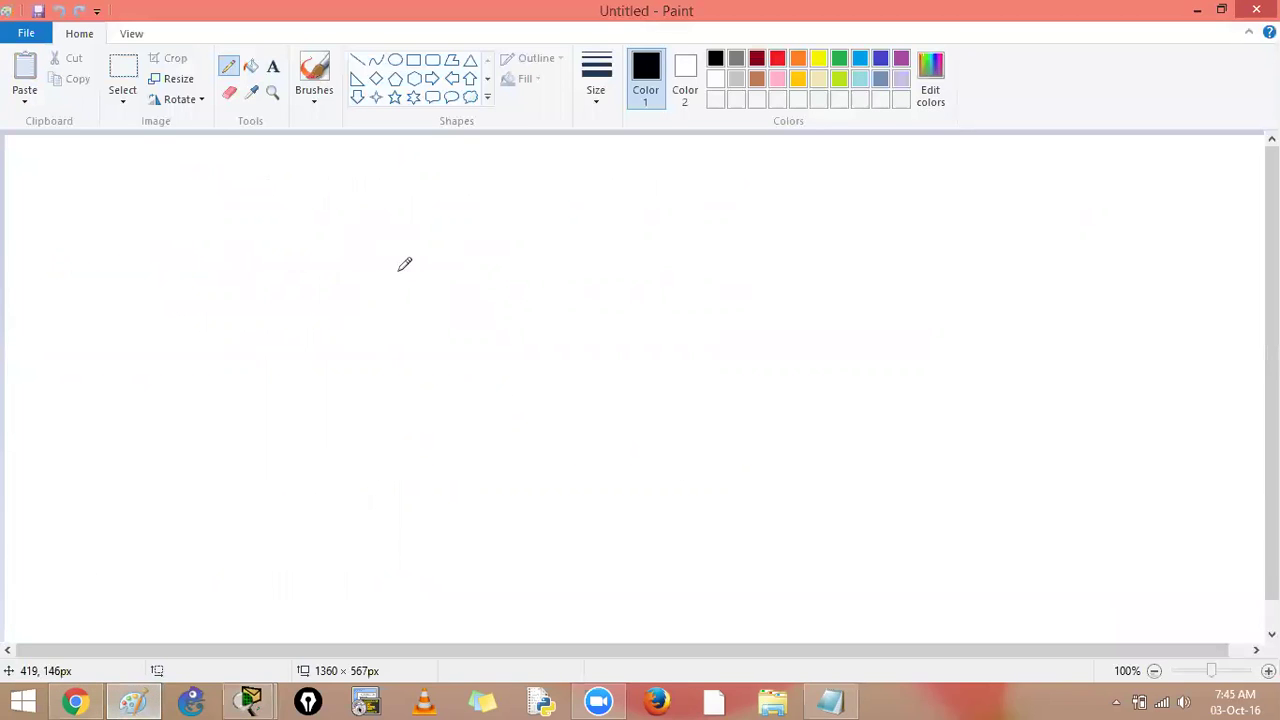
{"action": "mouse_move", "coordinate": [258, 698]}
{"action": "left_click", "coordinate": [150, 600]}
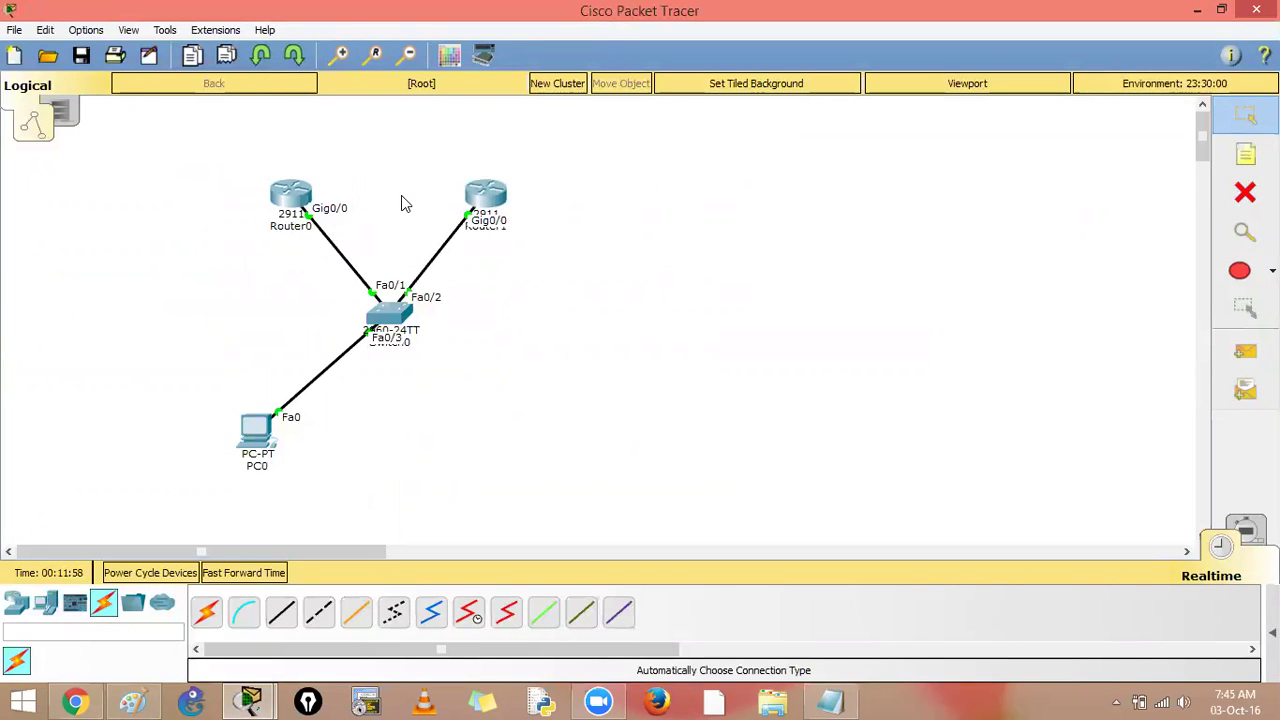
{"action": "left_click", "coordinate": [250, 699]}
{"action": "left_click", "coordinate": [366, 621]}
{"action": "left_click", "coordinate": [437, 420]}
{"action": "left_click_drag", "start_coordinate": [358, 402], "coordinate": [508, 405]}
{"action": "left_click", "coordinate": [535, 475]}
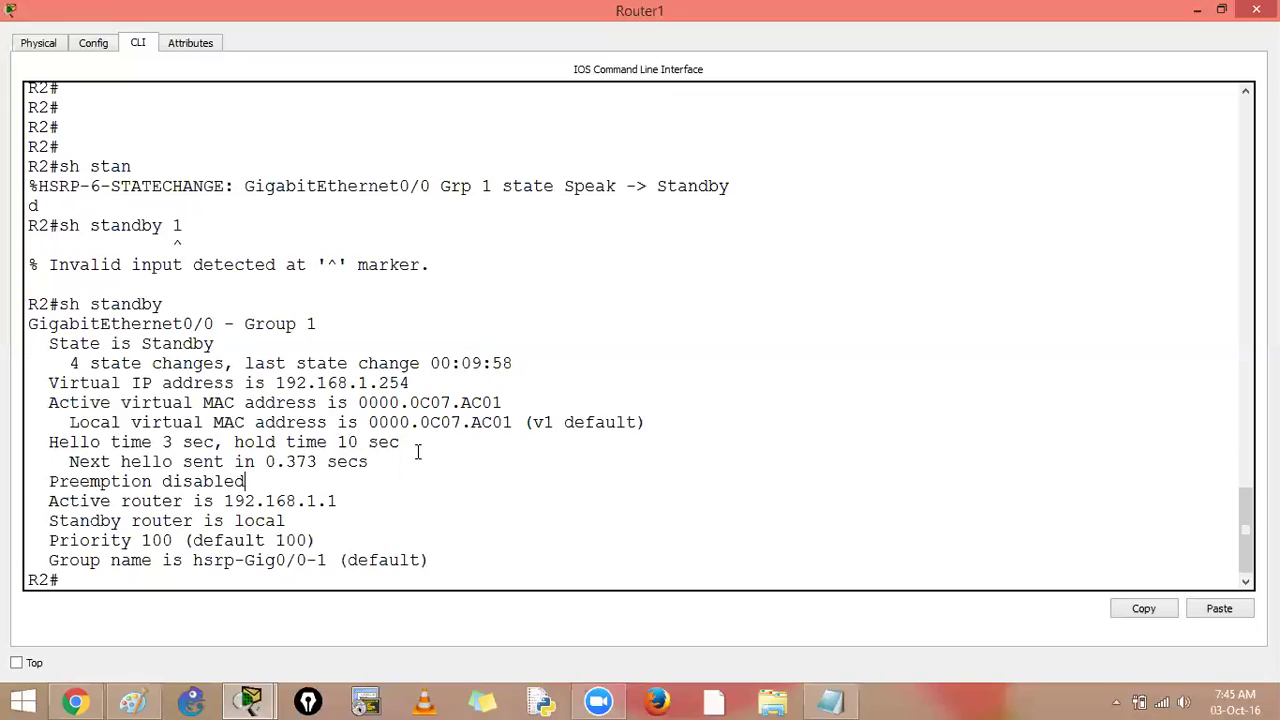
- Examine the hello time, hold time and next hello countdown in R2's HSRP output by highlighting each value
{"action": "left_click_drag", "start_coordinate": [48, 442], "coordinate": [224, 443]}
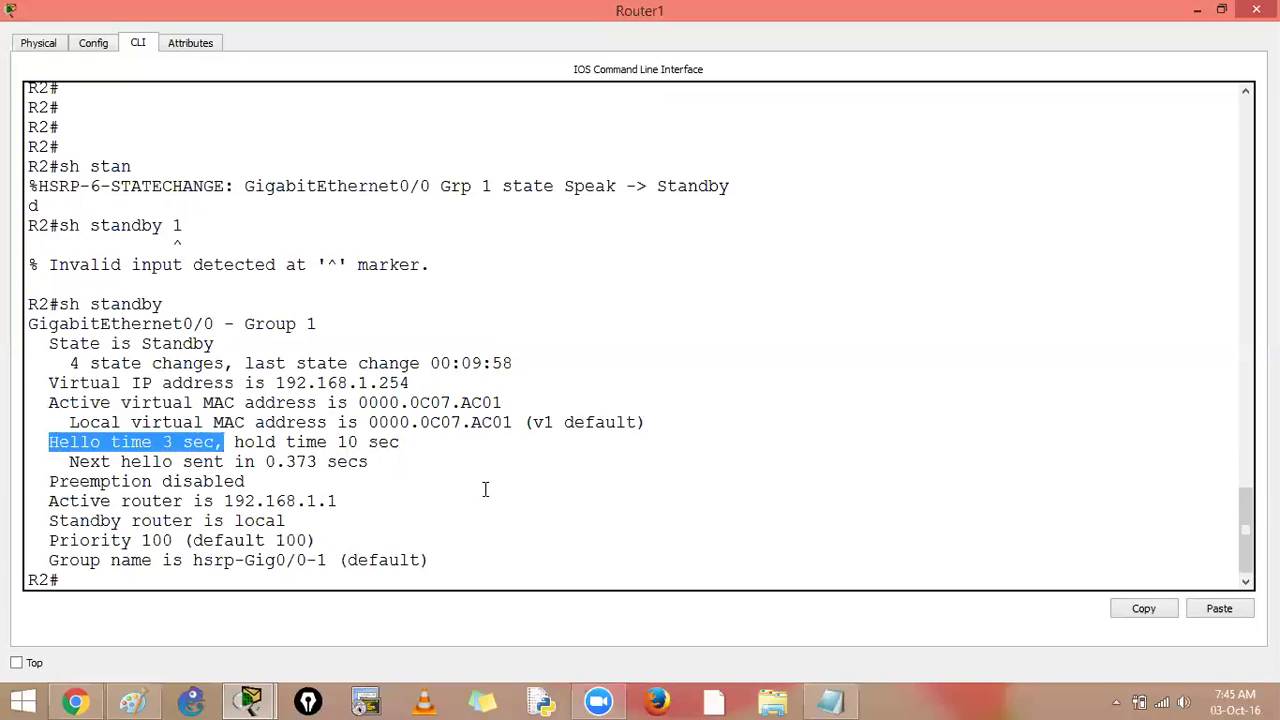
{"action": "left_click_drag", "start_coordinate": [234, 442], "coordinate": [400, 442]}
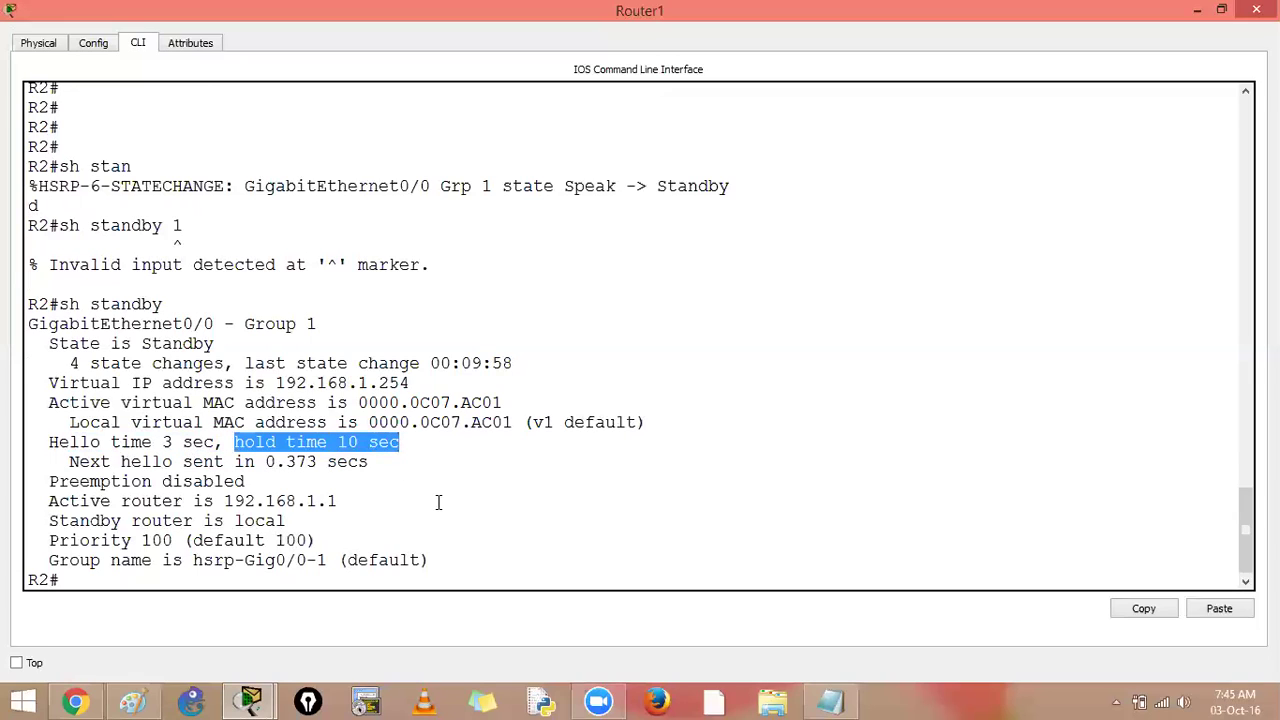
{"action": "left_click", "coordinate": [338, 500]}
{"action": "double_click", "coordinate": [168, 443]}
{"action": "double_click", "coordinate": [347, 442]}
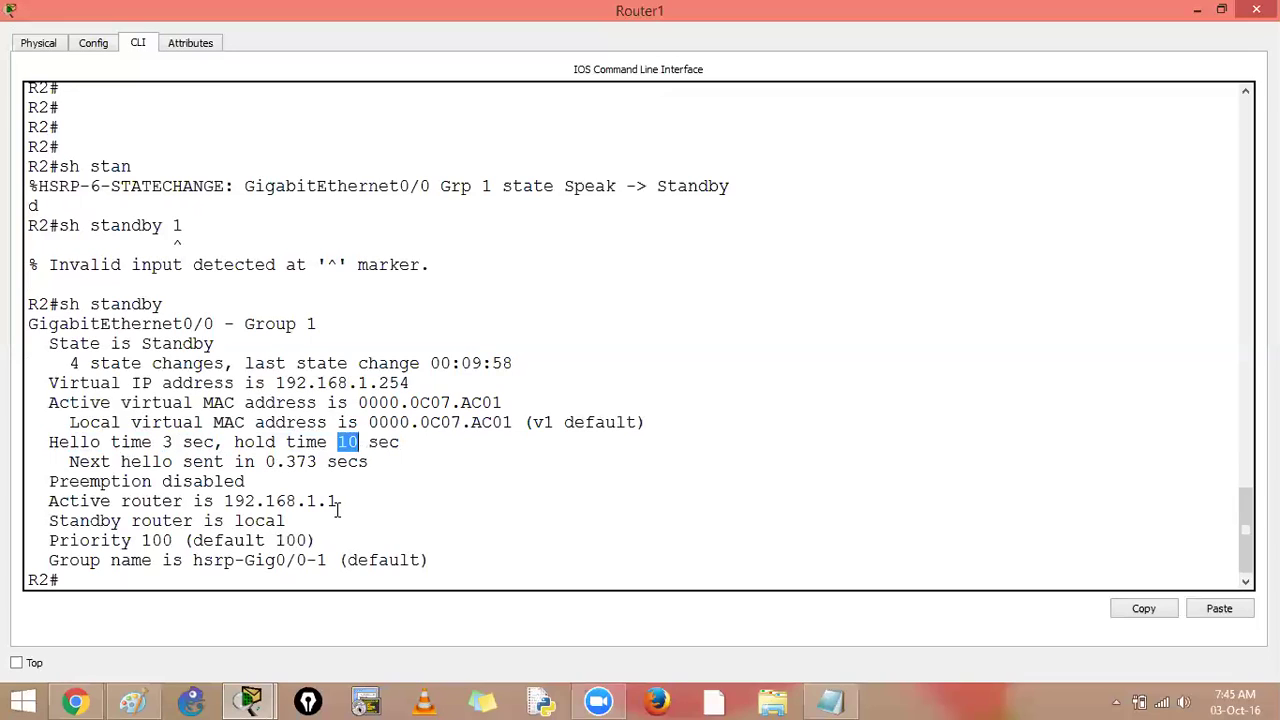
{"action": "left_click_drag", "start_coordinate": [265, 462], "coordinate": [328, 462]}
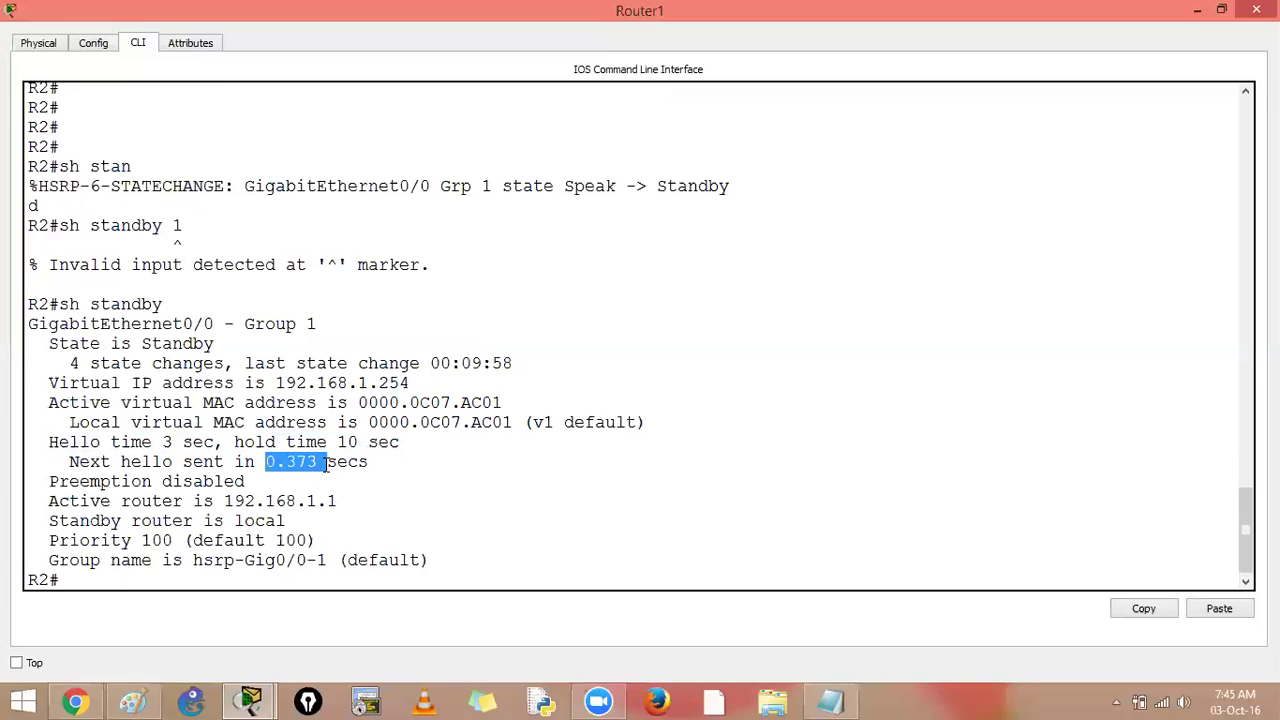
{"action": "left_click", "coordinate": [455, 493]}
{"action": "left_click_drag", "start_coordinate": [265, 462], "coordinate": [280, 463]}
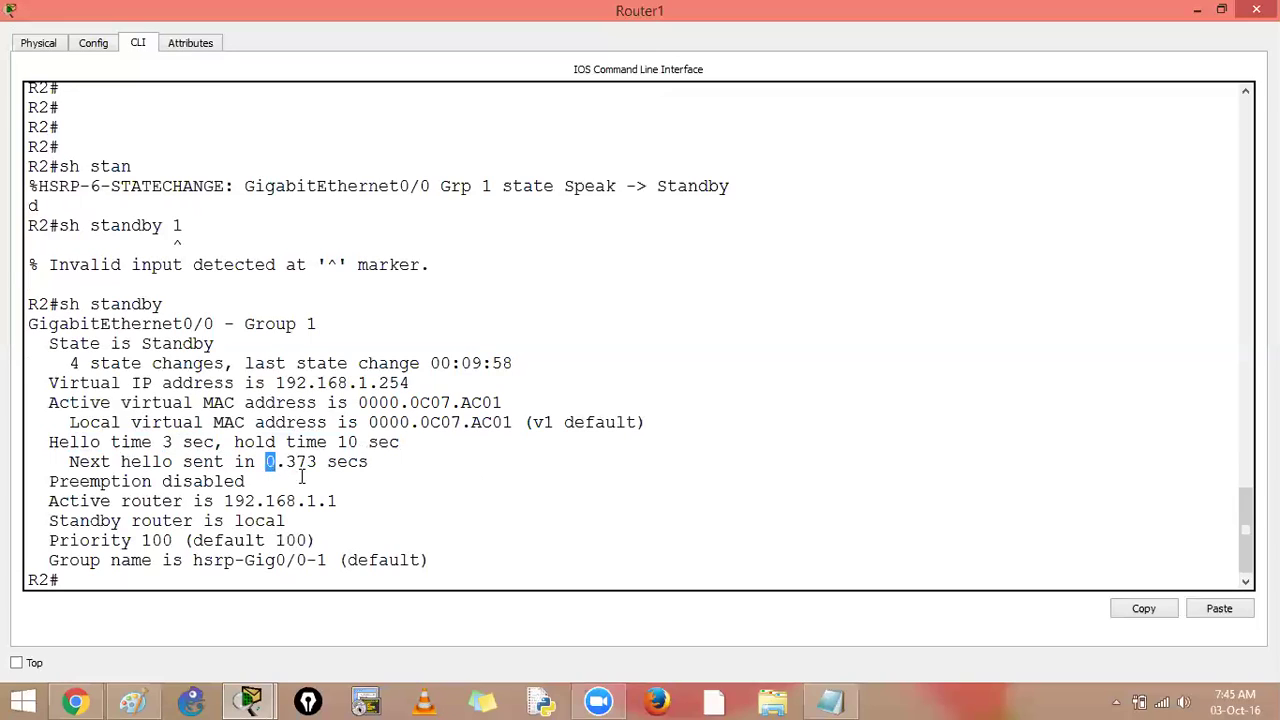
{"action": "left_click", "coordinate": [300, 468]}
- Highlight the preemption, active router, standby router and priority entries in R2's HSRP output
{"action": "left_click_drag", "start_coordinate": [49, 481], "coordinate": [268, 482]}
{"action": "left_click", "coordinate": [378, 486]}
{"action": "left_click_drag", "start_coordinate": [49, 500], "coordinate": [340, 502]}
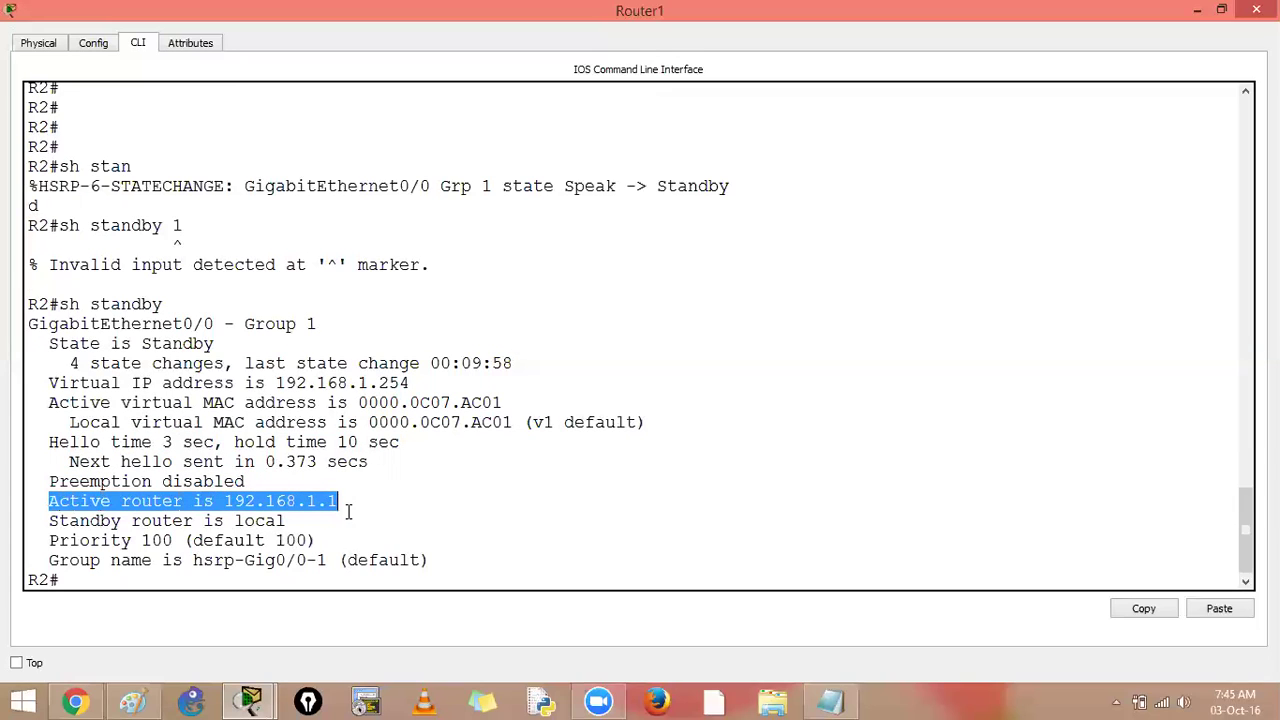
{"action": "left_click_drag", "start_coordinate": [40, 520], "coordinate": [288, 520]}
{"action": "left_click_drag", "start_coordinate": [49, 540], "coordinate": [175, 538]}
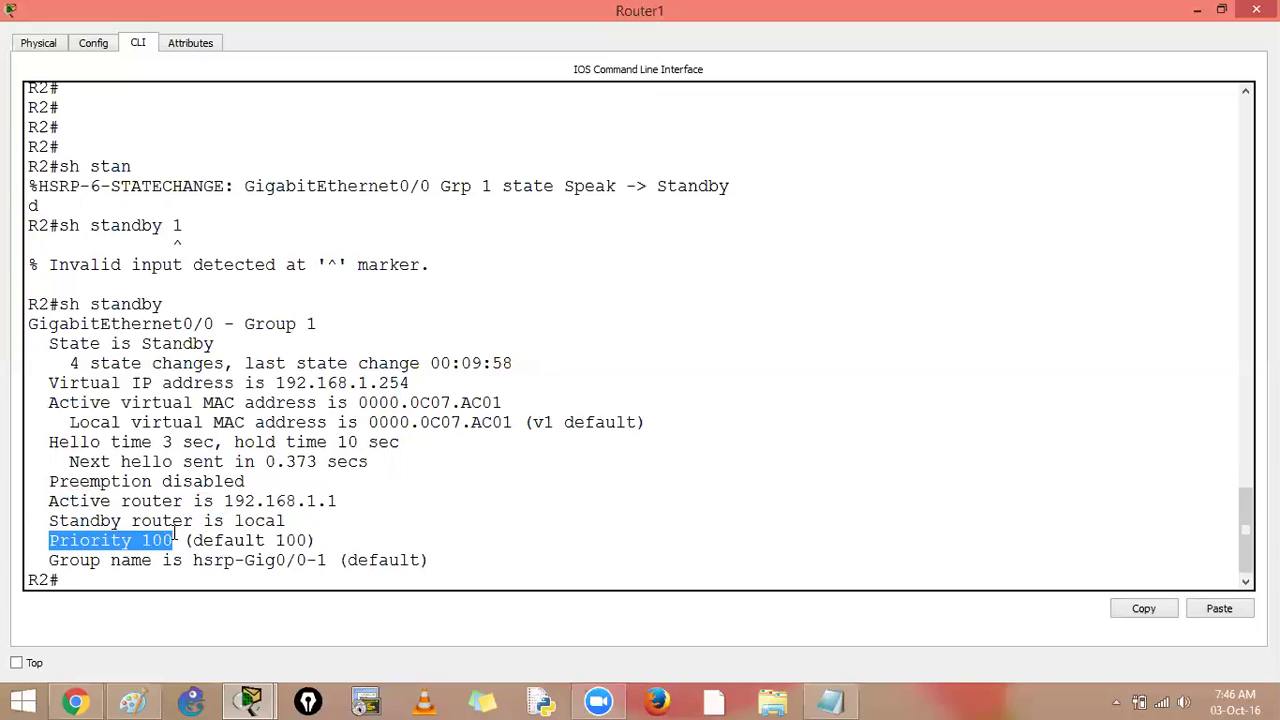
{"action": "left_click_drag", "start_coordinate": [350, 461], "coordinate": [369, 461]}
- Close Router1's window, ping the virtual gateway 192.168.1.254 from PC0's Command Prompt, and highlight the pinged address
{"action": "key", "text": "alt+F4"}
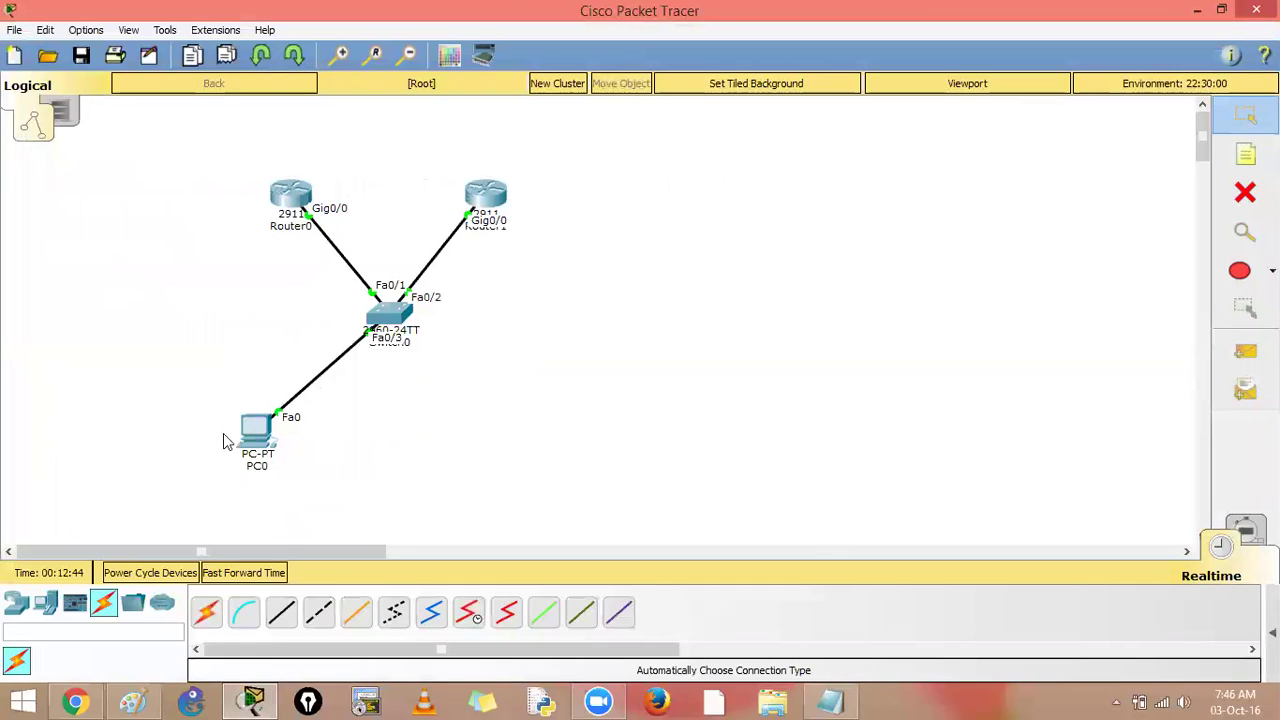
{"action": "left_click", "coordinate": [255, 437]}
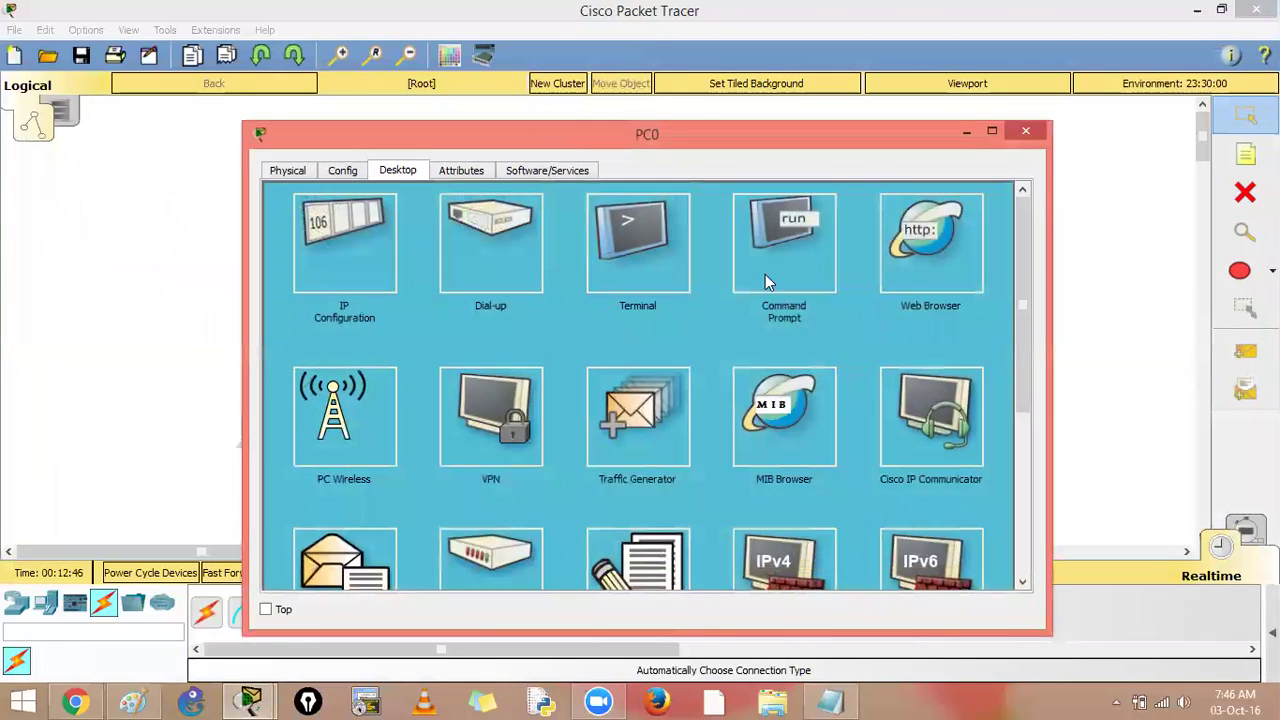
{"action": "left_click", "coordinate": [775, 278]}
{"action": "key", "text": "super+Up"}
{"action": "key", "text": "Return"}
{"action": "key", "text": "Return"}
{"action": "type", "text": "ping 192.168.1.254"}
{"action": "key", "text": "Return"}
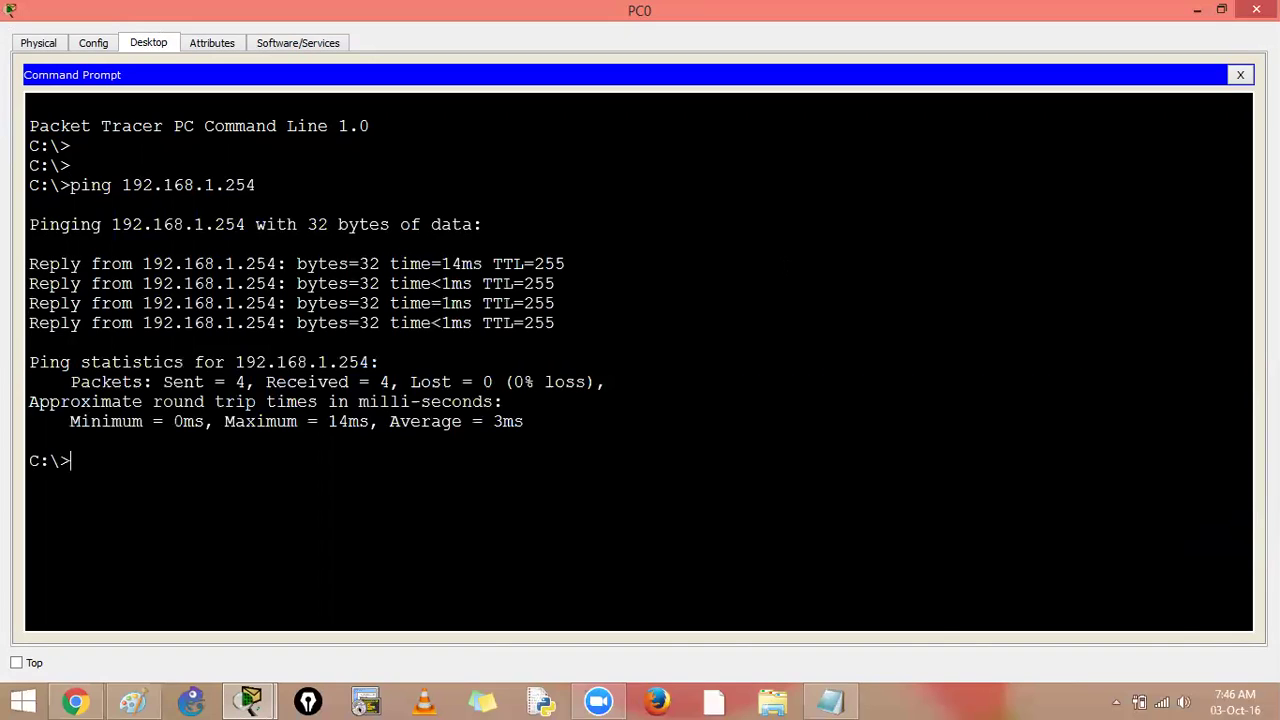
{"action": "left_click_drag", "start_coordinate": [122, 185], "coordinate": [256, 185]}
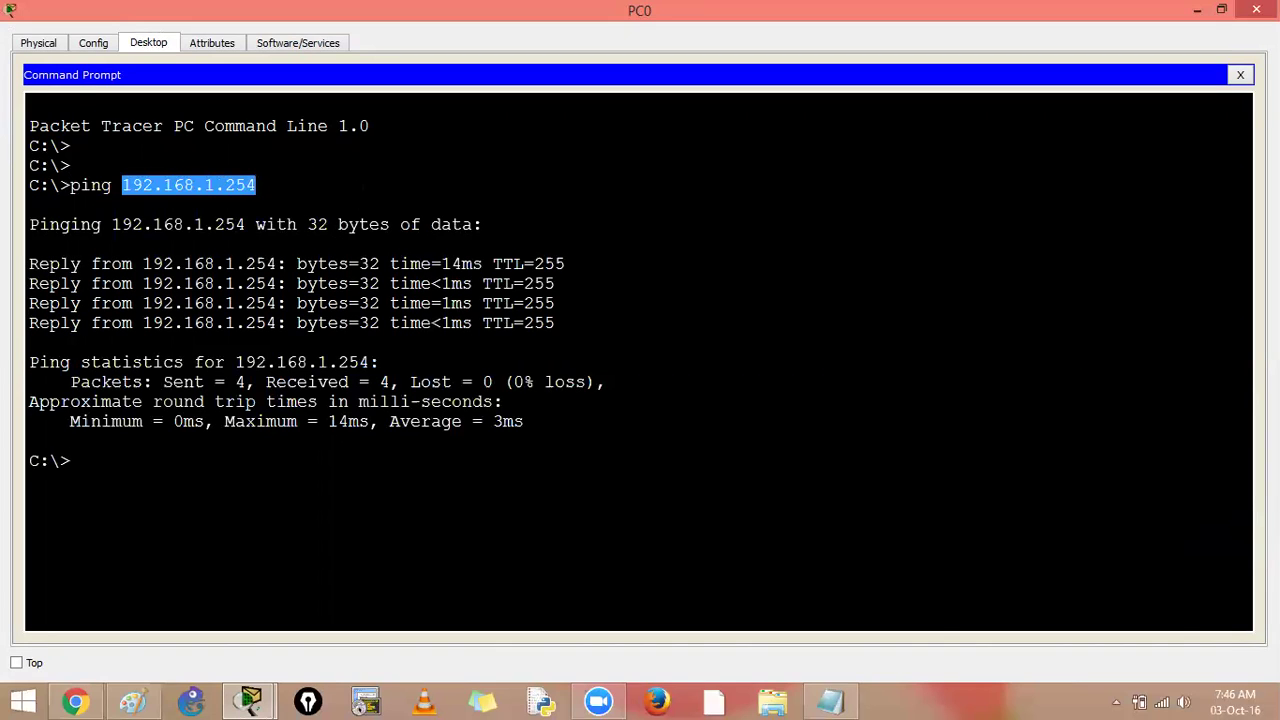
- Display PC0's ARP table with arp -a and highlight the physical address listed for 192.168.1.254
{"action": "type", "text": "arp -a"}
{"action": "key", "text": "Return"}
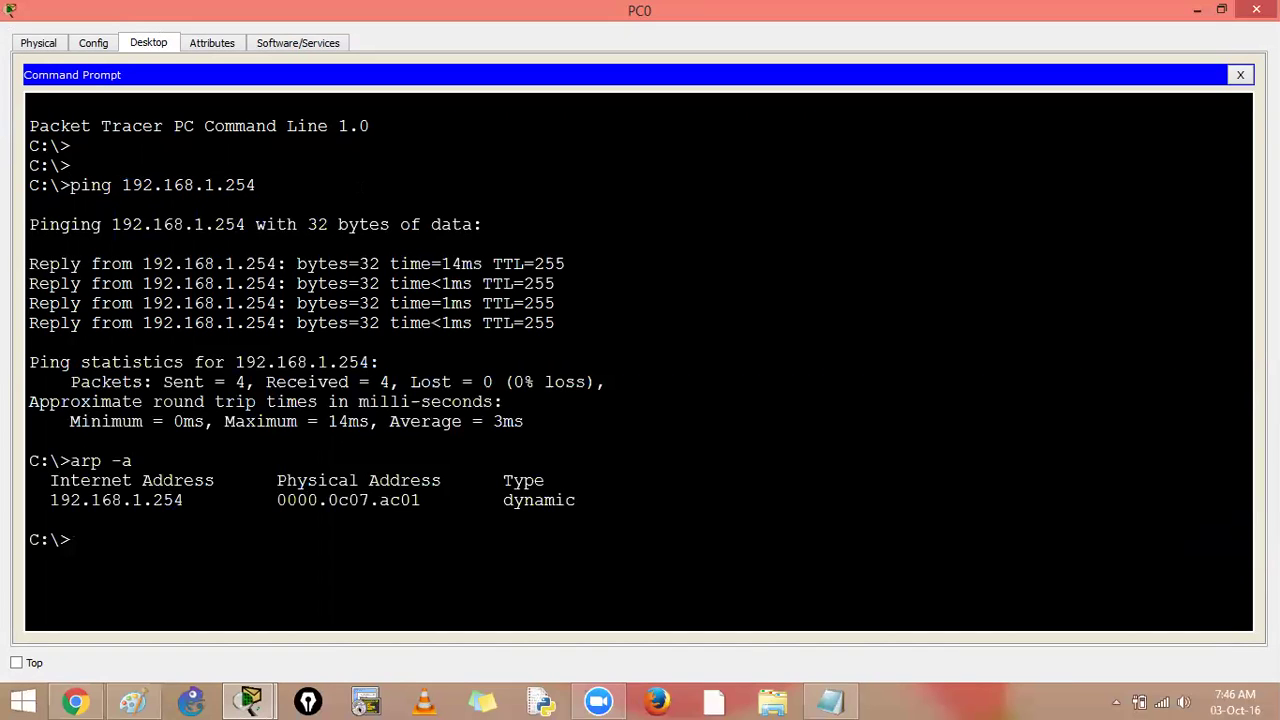
{"action": "left_click_drag", "start_coordinate": [277, 500], "coordinate": [432, 500]}
{"action": "left_click", "coordinate": [29, 519]}
{"action": "left_click_drag", "start_coordinate": [266, 500], "coordinate": [412, 500]}
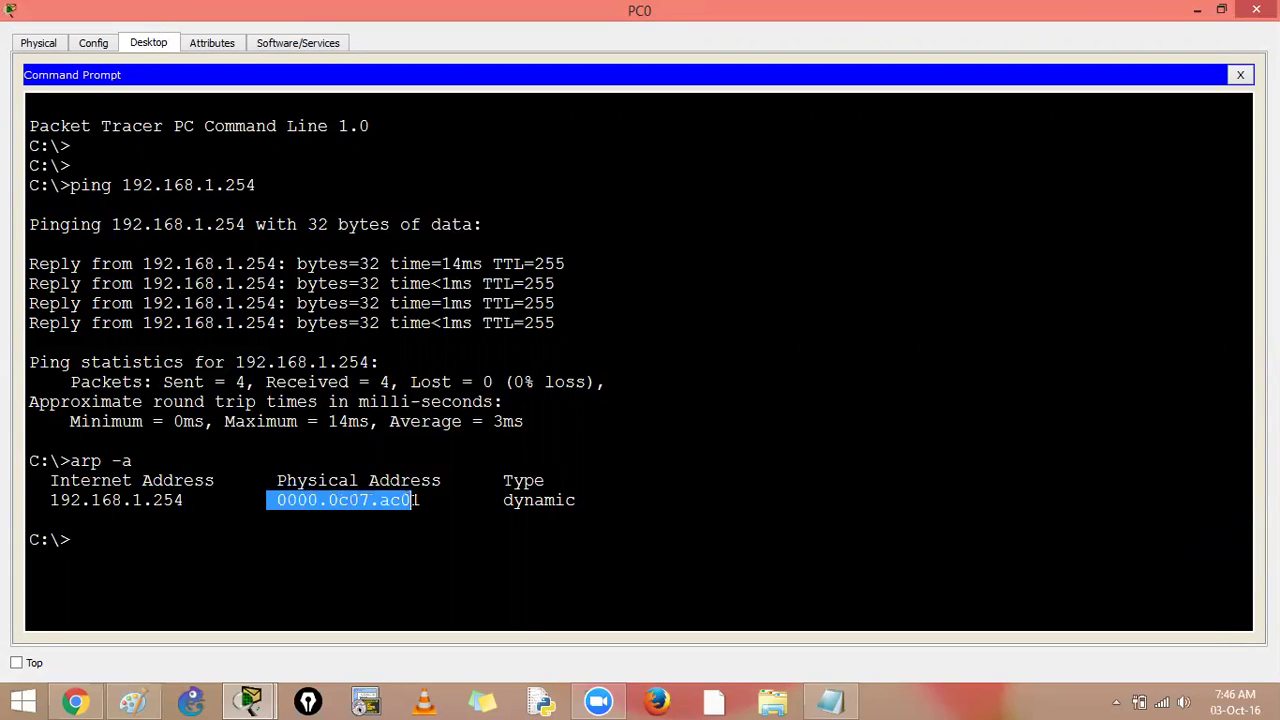
{"action": "left_click", "coordinate": [408, 500]}
{"action": "left_click_drag", "start_coordinate": [277, 500], "coordinate": [580, 500]}
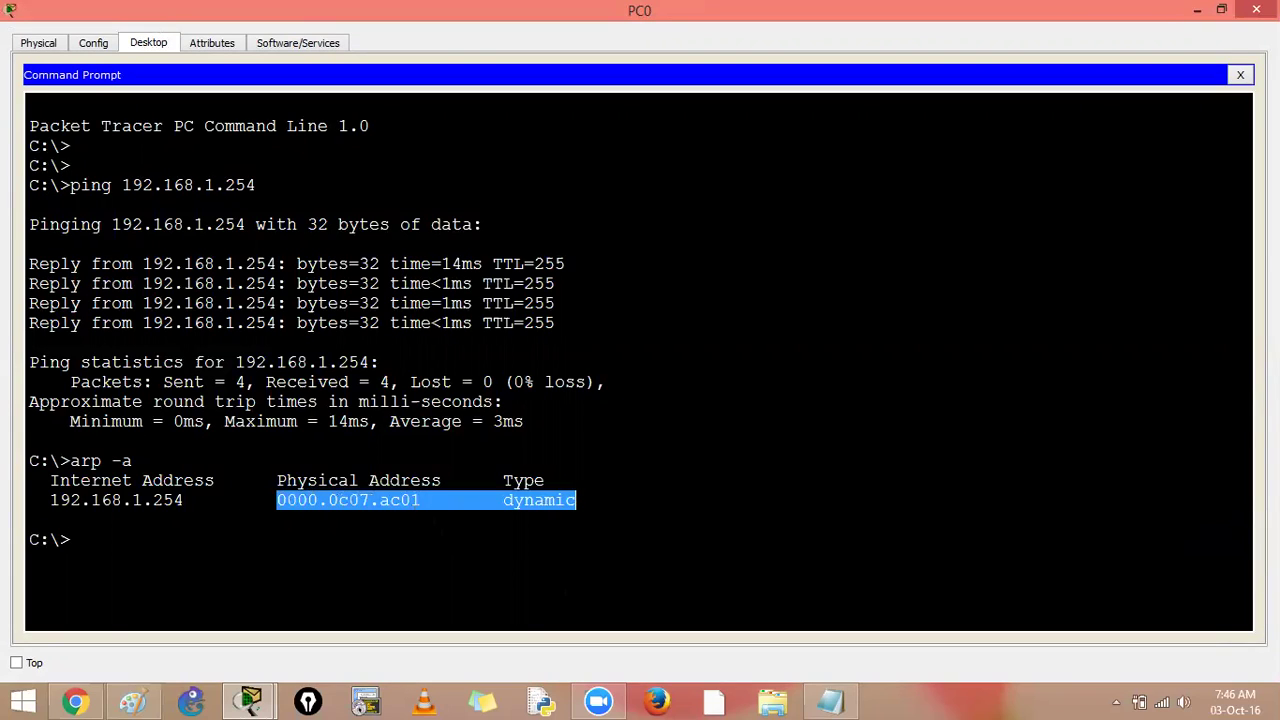
{"action": "left_click", "coordinate": [578, 500]}
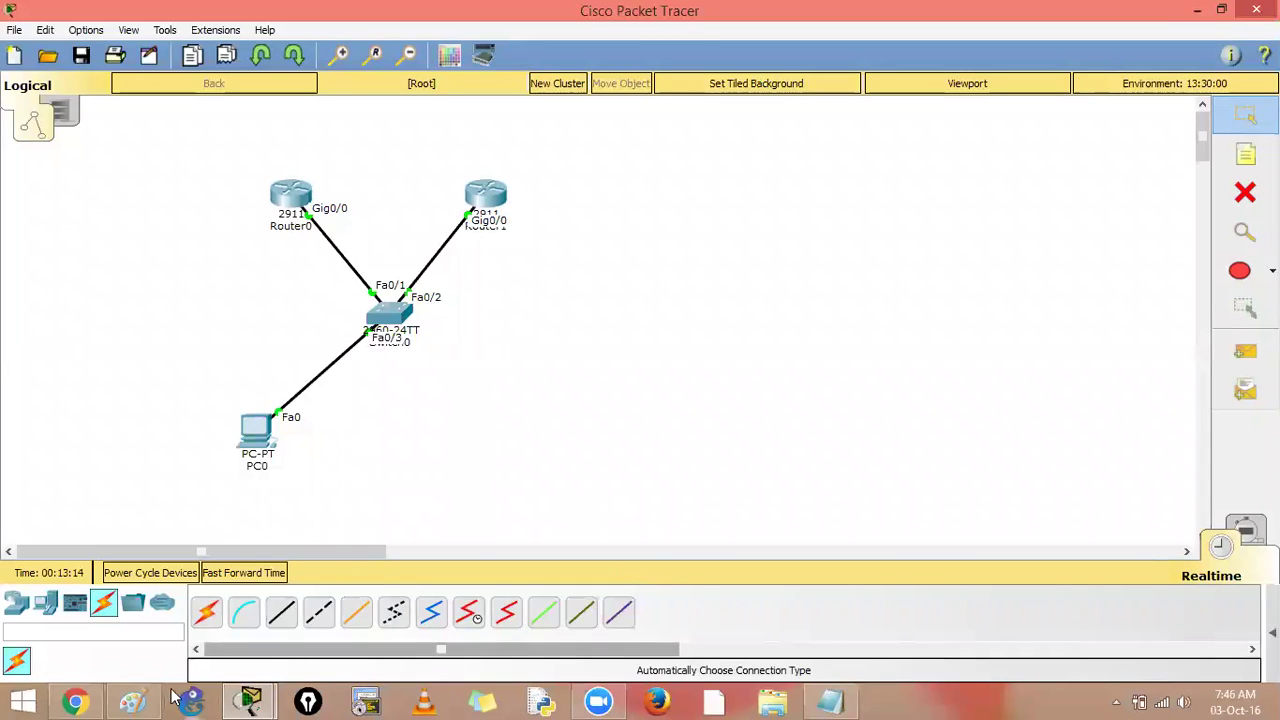
- Switch to Paint, paste the topology screenshot, and write a black letter A beside Router0 with the pencil
{"action": "left_click", "coordinate": [130, 700]}
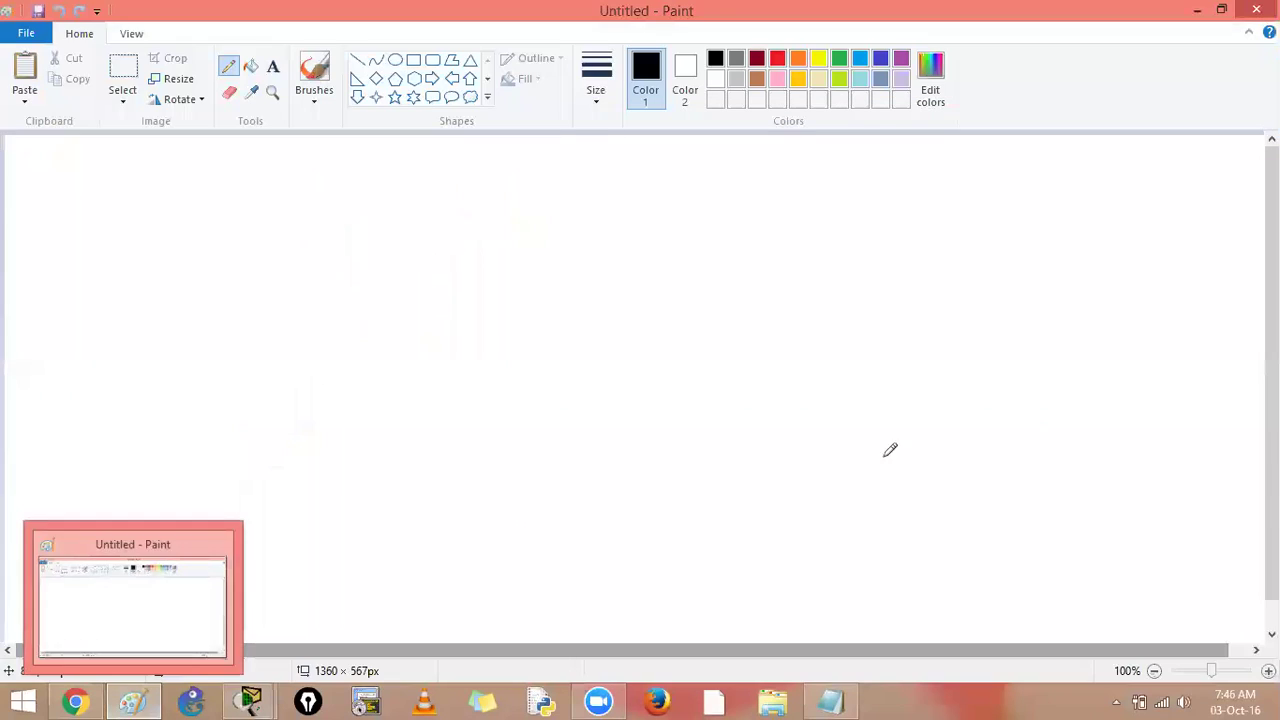
{"action": "key", "text": "ctrl+v"}
{"action": "scroll", "coordinate": [886, 449], "scroll_direction": "down", "scroll_amount": 3}
{"action": "scroll", "coordinate": [640, 340], "scroll_direction": "down", "scroll_amount": 1}
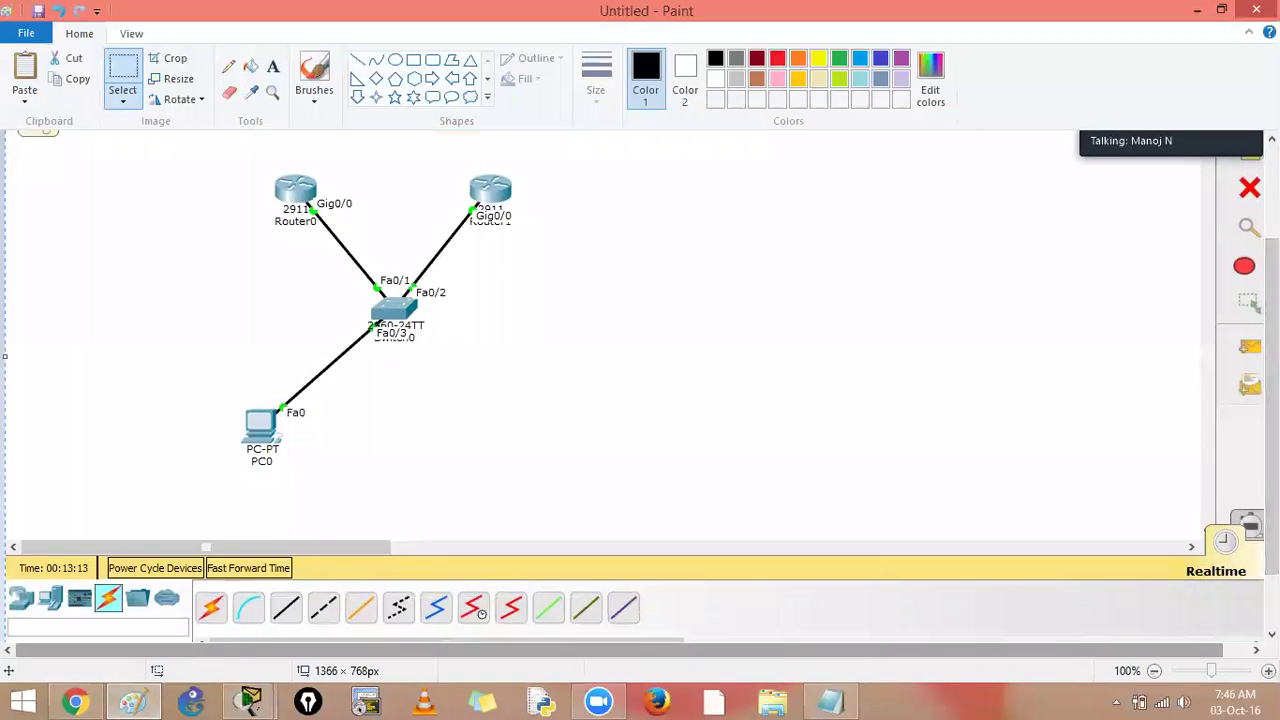
{"action": "left_click", "coordinate": [228, 66]}
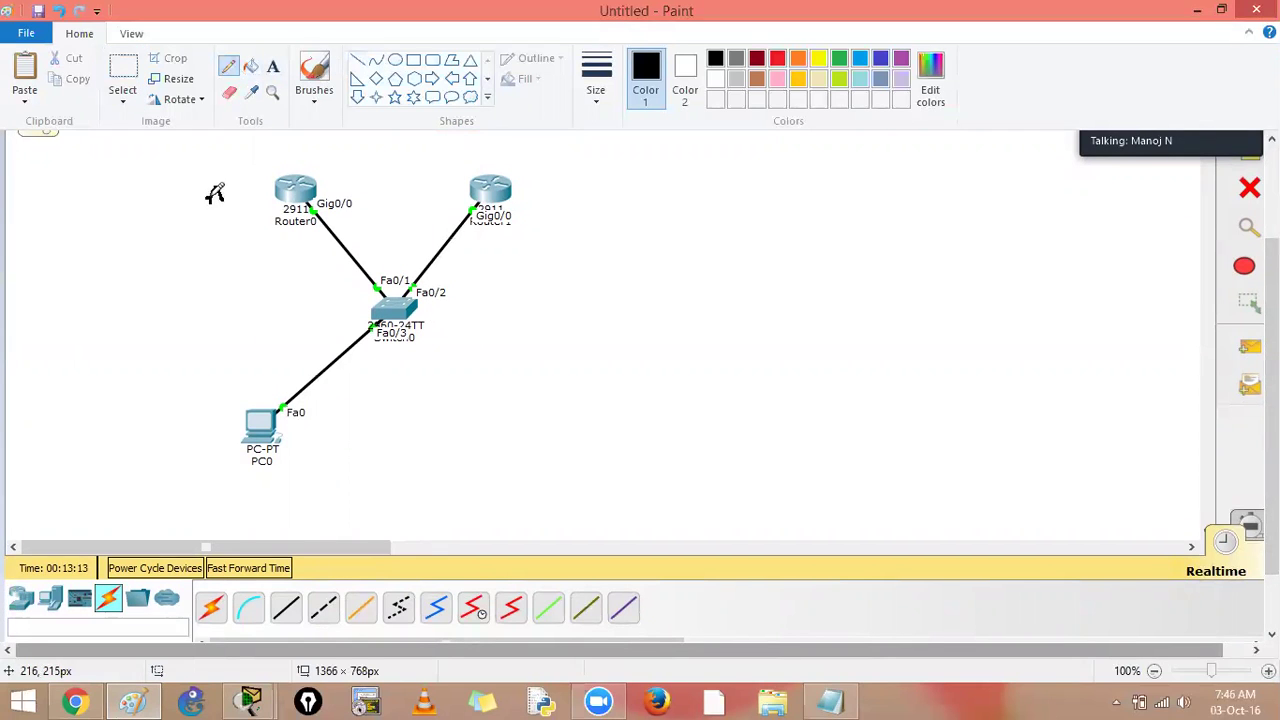
- Sketch the traffic path with arrows from PC0 to Router0 and onward, add marks beside the routers, and undo these strokes
{"action": "mouse_move", "coordinate": [253, 411]}
{"action": "left_mouse_down"}
{"action": "mouse_move", "coordinate": [344, 342]}
{"action": "mouse_move", "coordinate": [336, 263]}
{"action": "mouse_move", "coordinate": [308, 232]}
{"action": "mouse_move", "coordinate": [296, 240]}
{"action": "mouse_move", "coordinate": [320, 236]}
{"action": "left_mouse_up"}
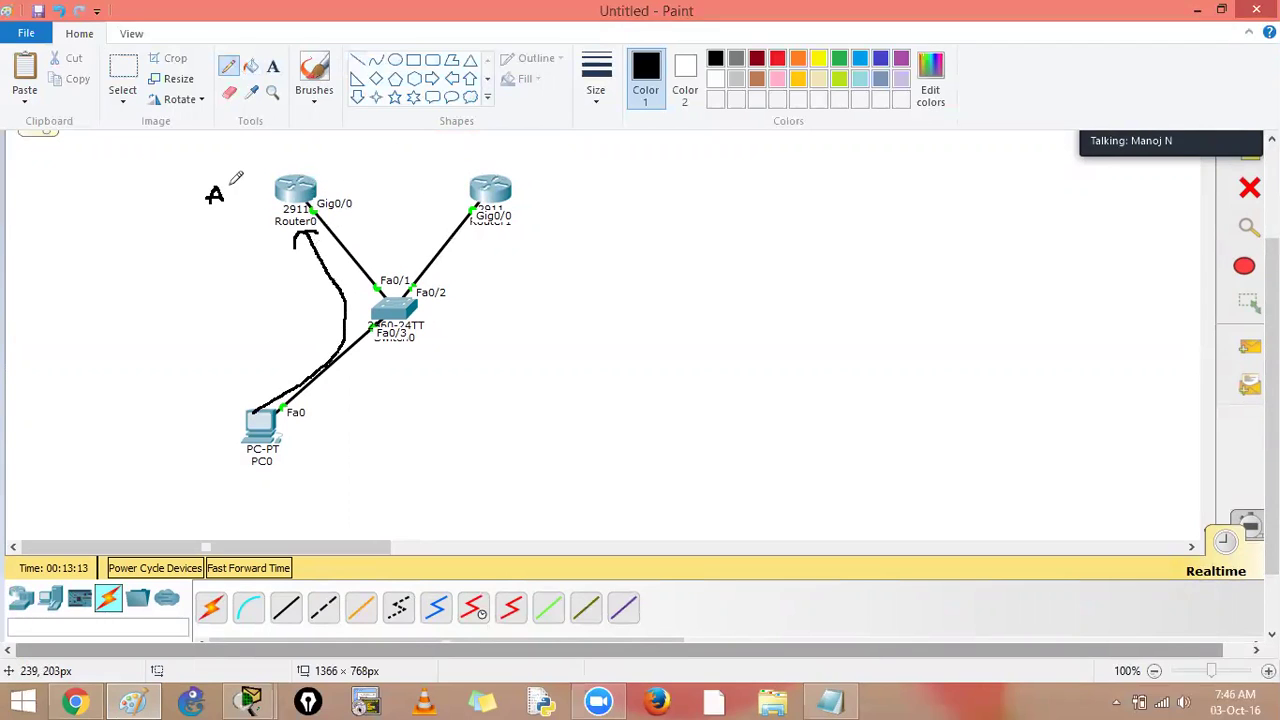
{"action": "mouse_move", "coordinate": [257, 189]}
{"action": "left_mouse_down"}
{"action": "mouse_move", "coordinate": [268, 158]}
{"action": "mouse_move", "coordinate": [316, 157]}
{"action": "left_mouse_up"}
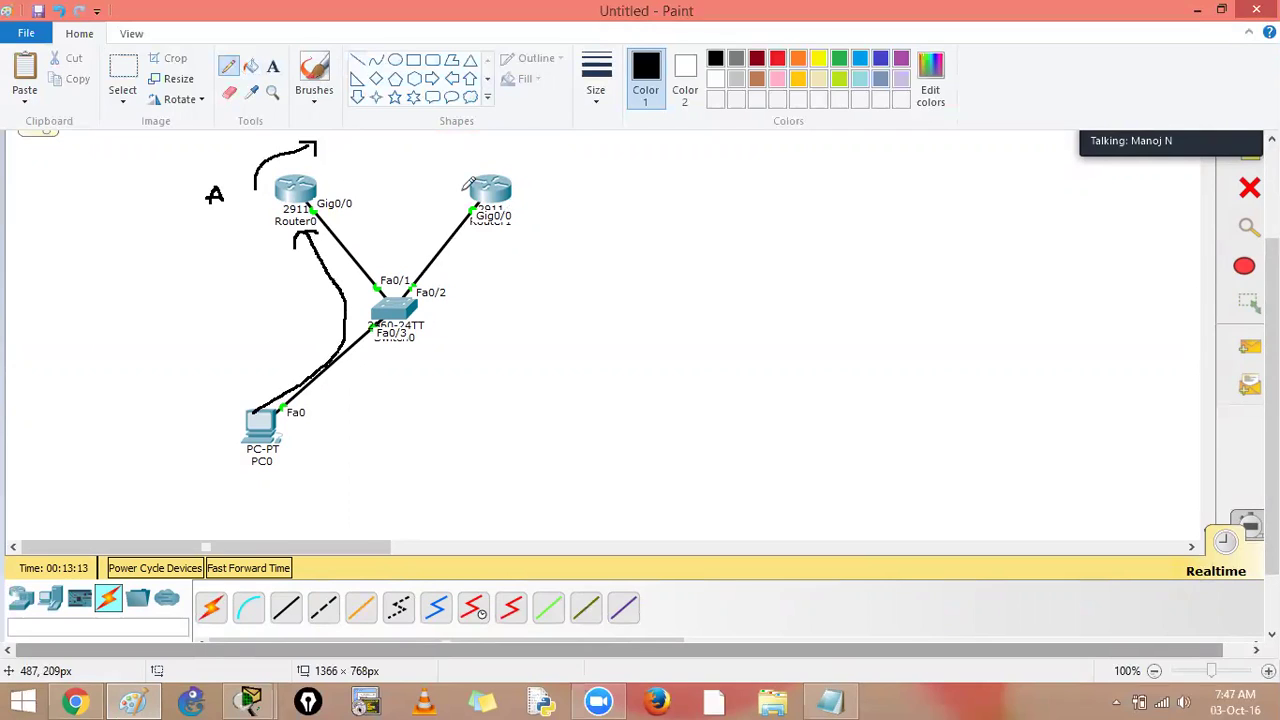
{"action": "left_click_drag", "start_coordinate": [340, 212], "coordinate": [359, 209]}
{"action": "left_click_drag", "start_coordinate": [519, 222], "coordinate": [543, 213]}
{"action": "key", "text": "ctrl+z"}
{"action": "key", "text": "ctrl+z"}
{"action": "key", "text": "ctrl+z"}
{"action": "key", "text": "ctrl+z"}
{"action": "key", "text": "ctrl+z"}
{"action": "key", "text": "ctrl+z"}
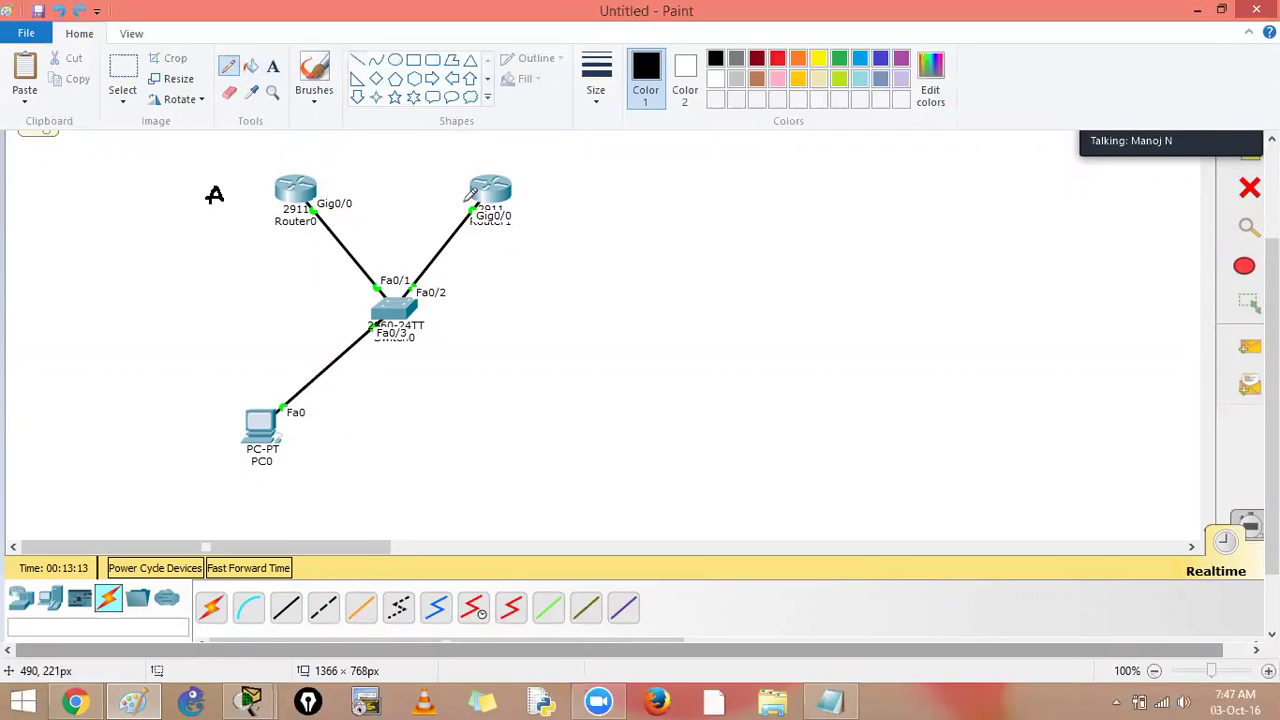
- In red, tick both routers, cross out the link between Router0 and the switch, and underline the letter A
{"action": "left_click", "coordinate": [778, 58]}
{"action": "left_click_drag", "start_coordinate": [230, 186], "coordinate": [244, 176]}
{"action": "left_click_drag", "start_coordinate": [528, 193], "coordinate": [566, 174]}
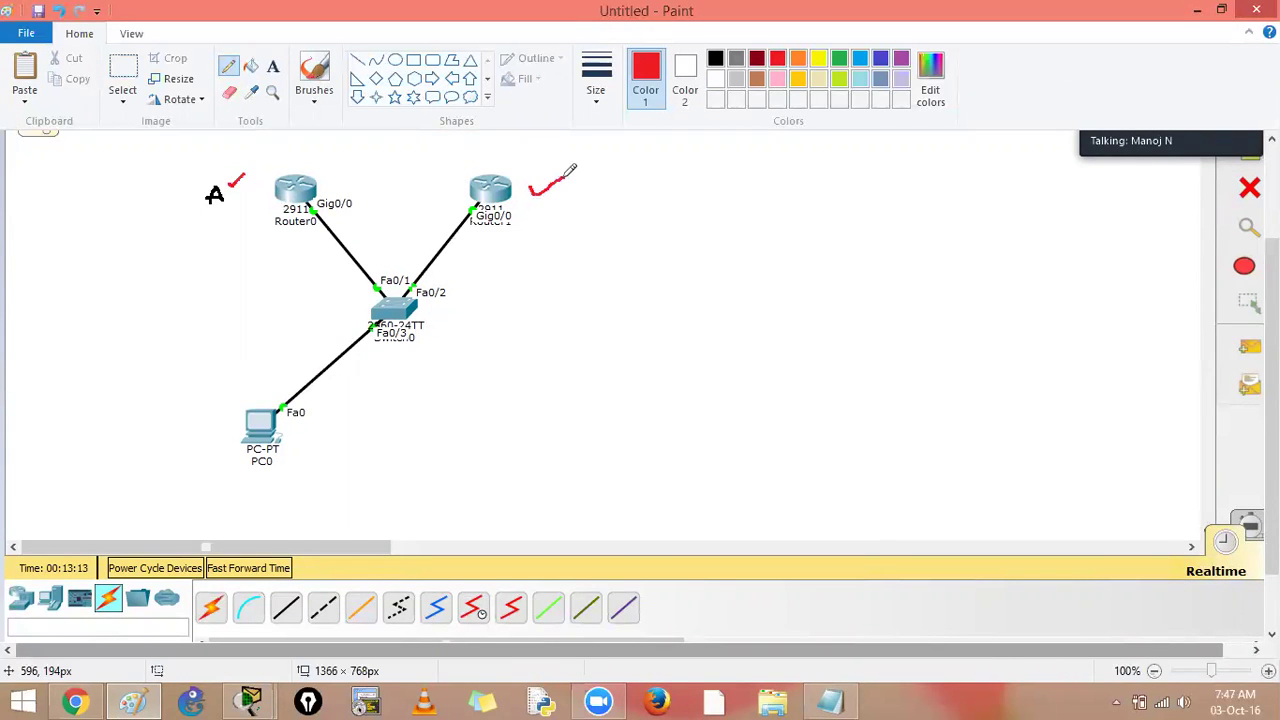
{"action": "mouse_move", "coordinate": [318, 243]}
{"action": "left_mouse_down"}
{"action": "mouse_move", "coordinate": [363, 247]}
{"action": "mouse_move", "coordinate": [335, 266]}
{"action": "left_mouse_up"}
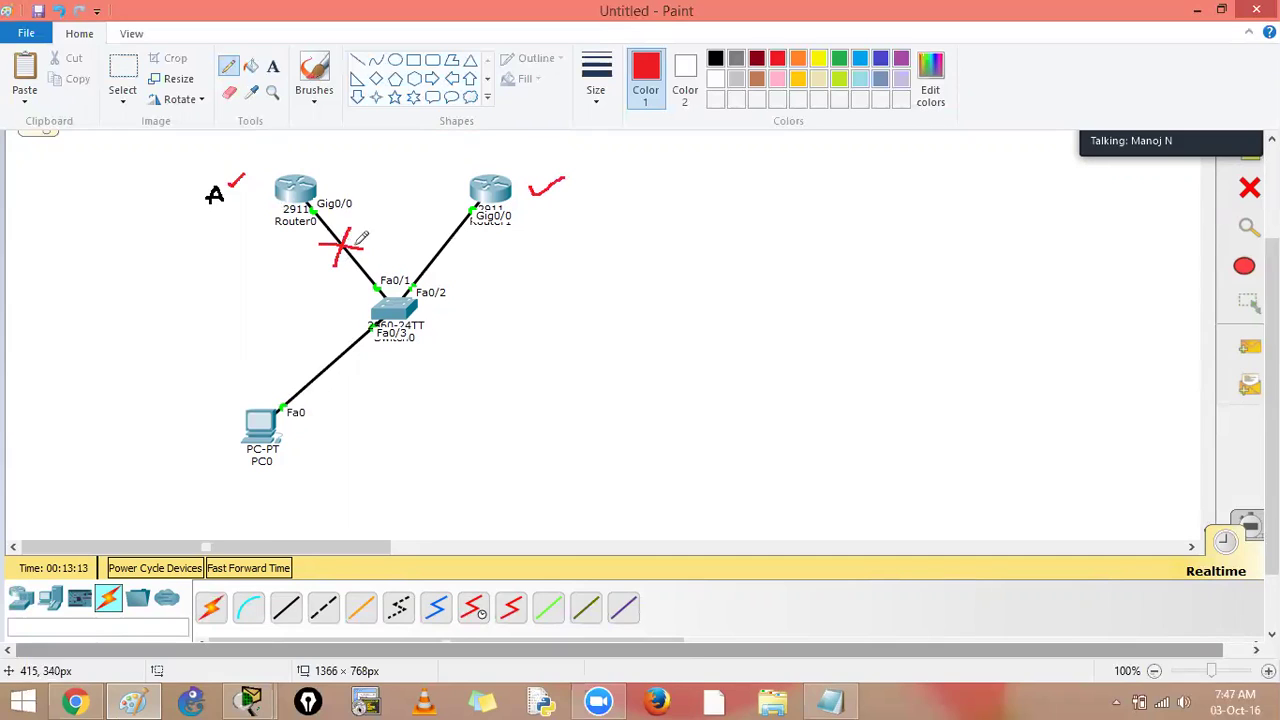
{"action": "left_click_drag", "start_coordinate": [196, 210], "coordinate": [232, 209]}
- In black, write and underline 254 beside PC0, and draw an arrow from PC0 towards the crossed-out link
{"action": "left_click", "coordinate": [715, 60]}
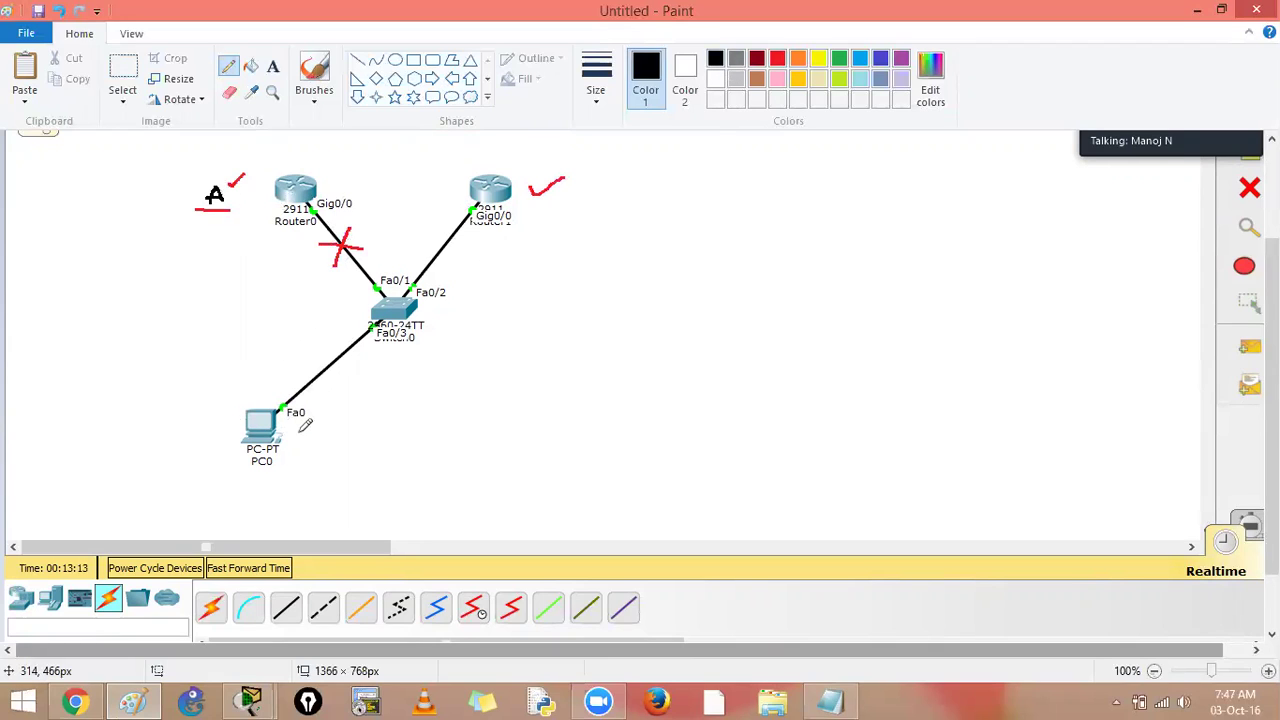
{"action": "mouse_move", "coordinate": [377, 419]}
{"action": "left_mouse_down"}
{"action": "mouse_move", "coordinate": [410, 433]}
{"action": "mouse_move", "coordinate": [413, 413]}
{"action": "mouse_move", "coordinate": [437, 445]}
{"action": "left_mouse_up"}
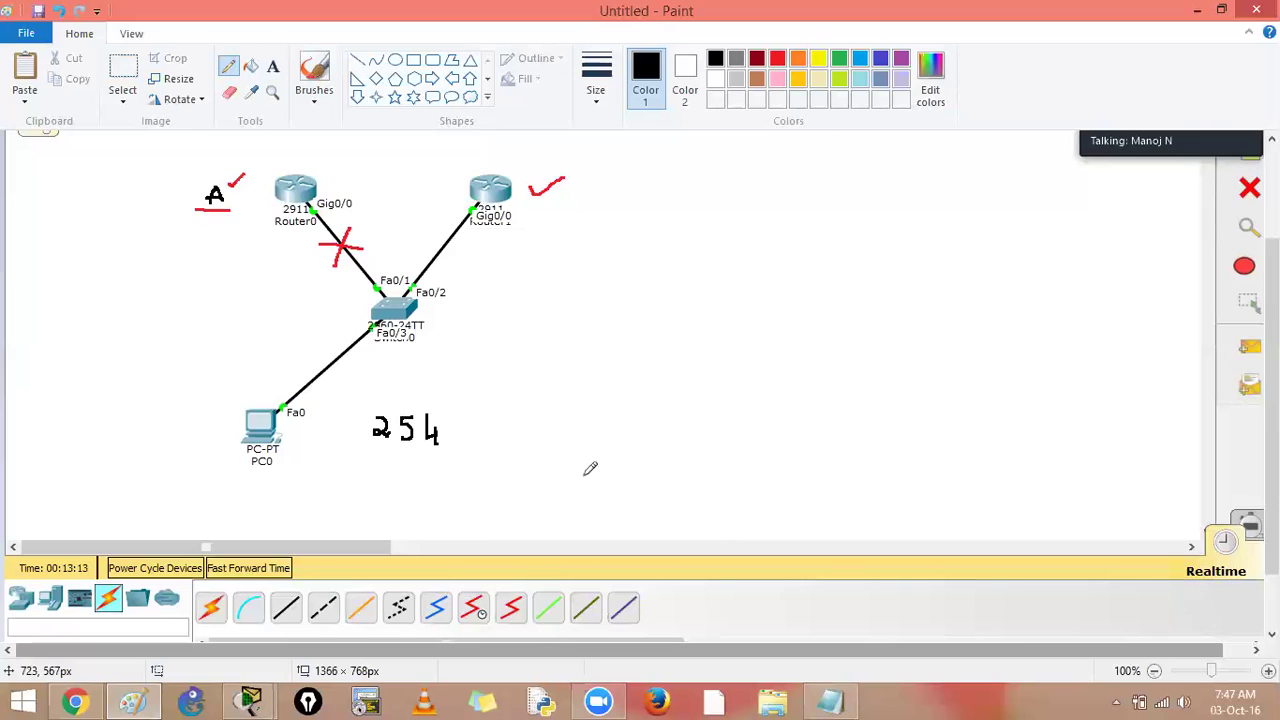
{"action": "left_click_drag", "start_coordinate": [361, 455], "coordinate": [474, 454]}
{"action": "mouse_move", "coordinate": [252, 406]}
{"action": "left_mouse_down"}
{"action": "mouse_move", "coordinate": [306, 388]}
{"action": "mouse_move", "coordinate": [333, 286]}
{"action": "mouse_move", "coordinate": [345, 298]}
{"action": "left_mouse_up"}
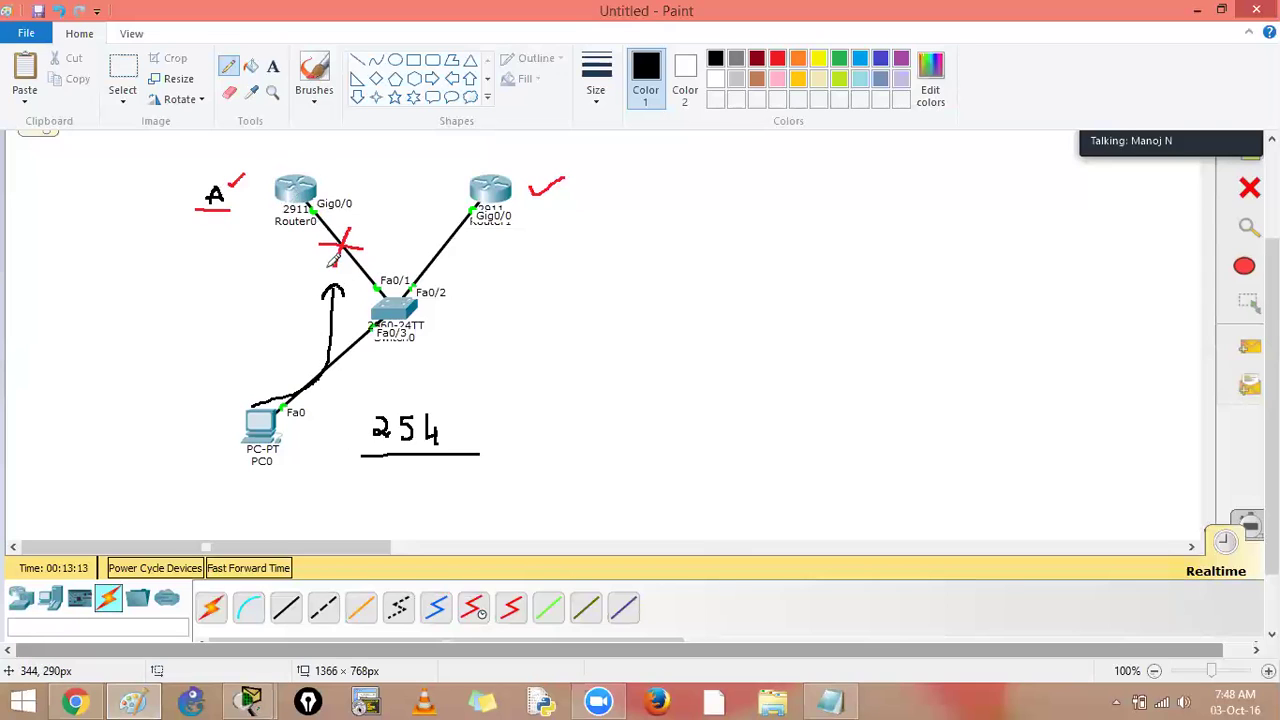
{"action": "left_click_drag", "start_coordinate": [516, 212], "coordinate": [560, 204]}
- Switch back to Packet Tracer, start ping -t 192.168.1.254 on PC0, and minimize its window
{"action": "mouse_move", "coordinate": [250, 700]}
{"action": "left_click", "coordinate": [206, 612]}
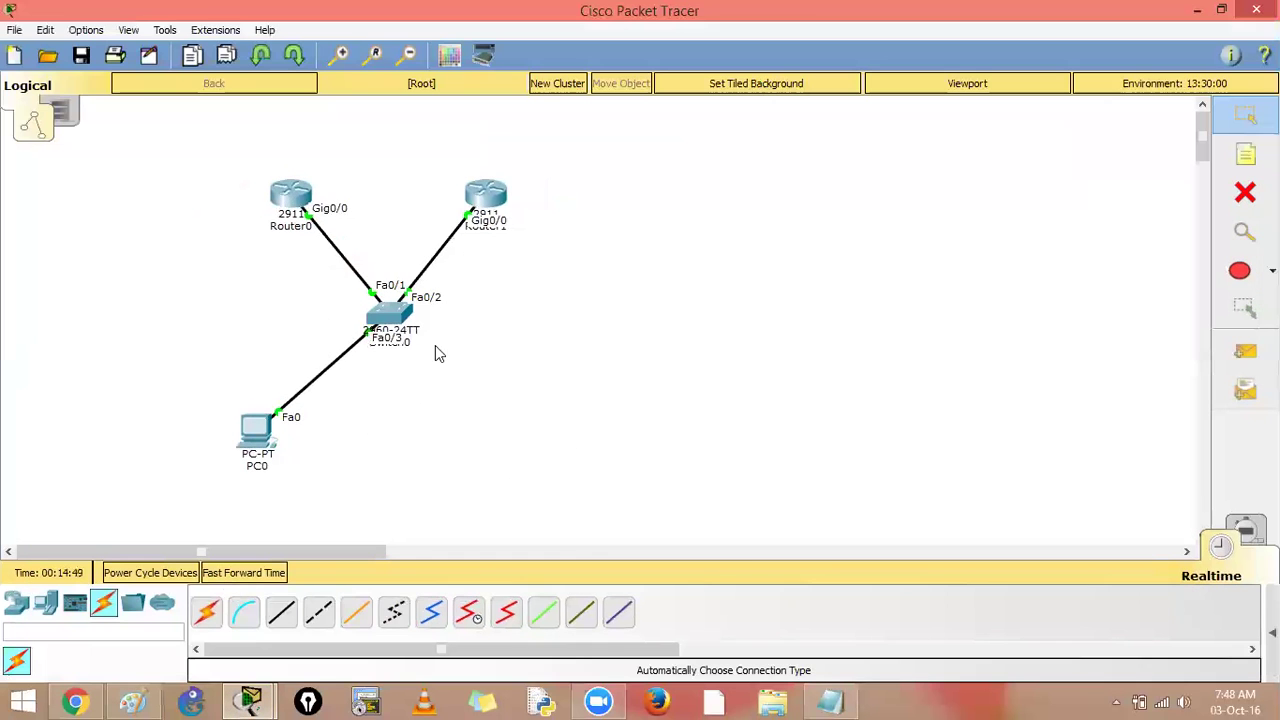
{"action": "left_click", "coordinate": [258, 428]}
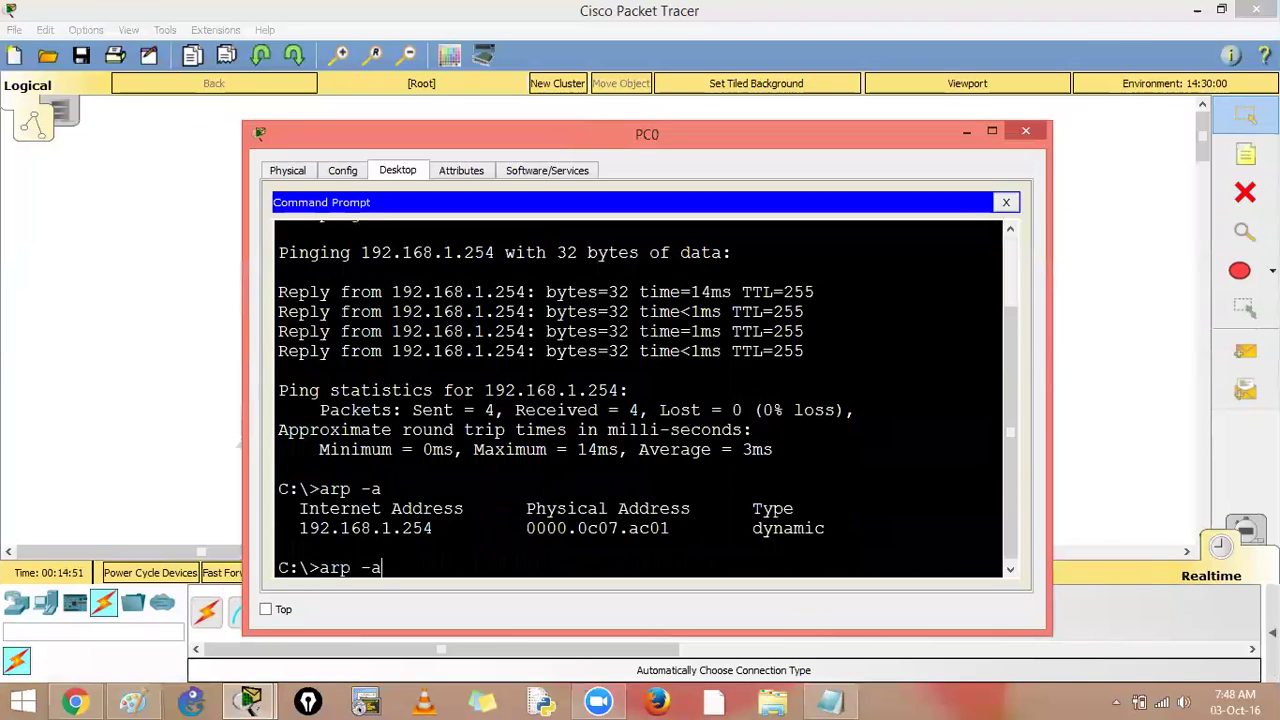
{"action": "left_click", "coordinate": [384, 567]}
{"action": "type", "text": "-t 192.168.1.254"}
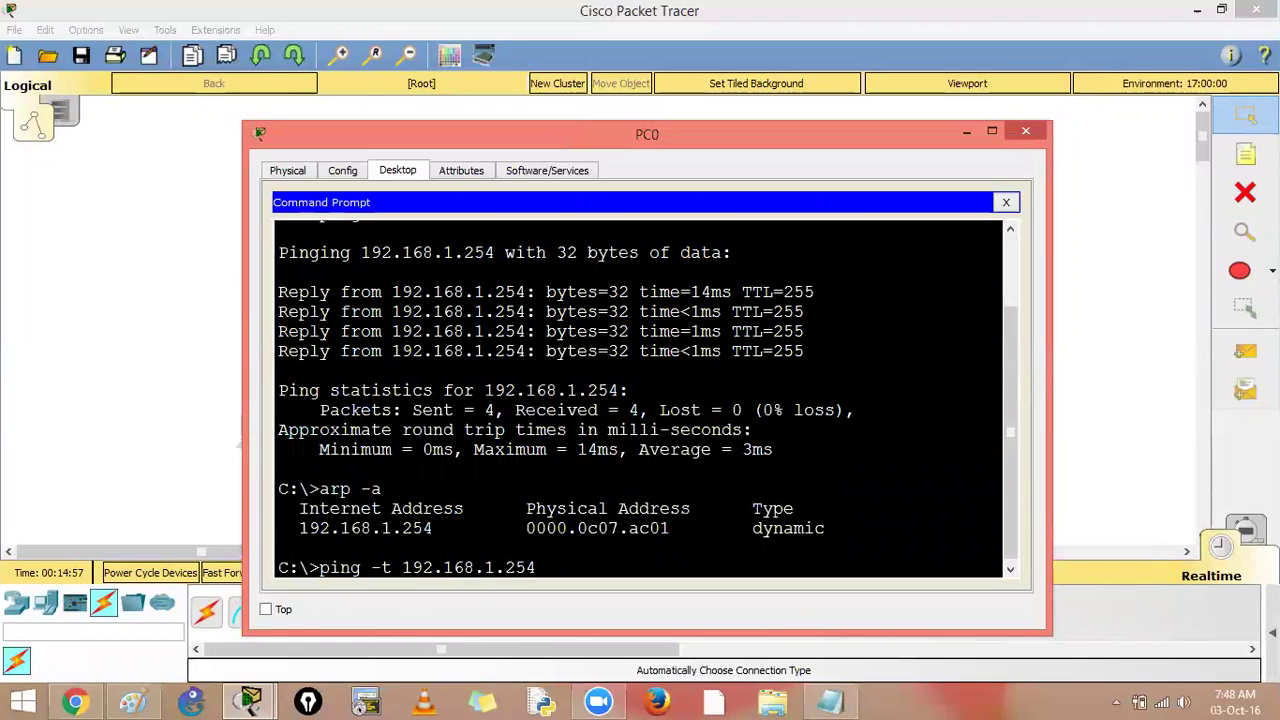
{"action": "key", "text": "Return"}
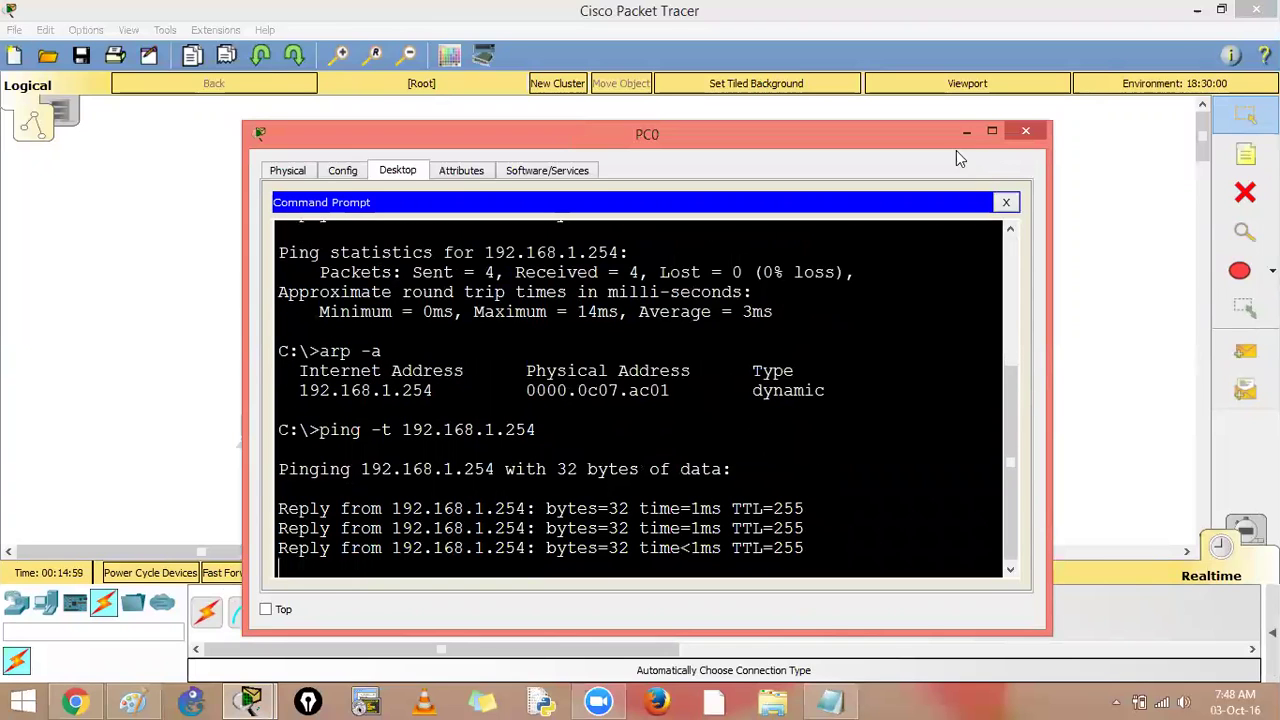
{"action": "left_click", "coordinate": [967, 131]}
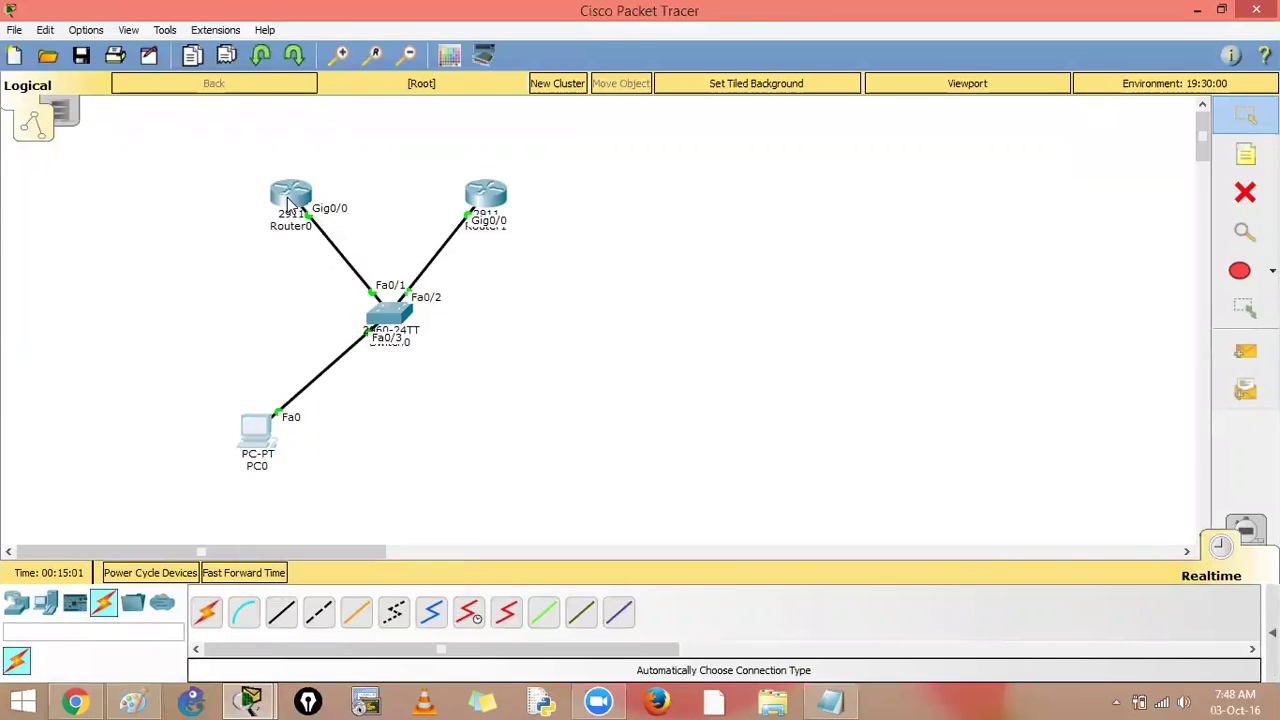
- Enter global configuration mode on Router0, run do sh standby, and highlight the HSRP state
{"action": "left_click", "coordinate": [288, 200]}
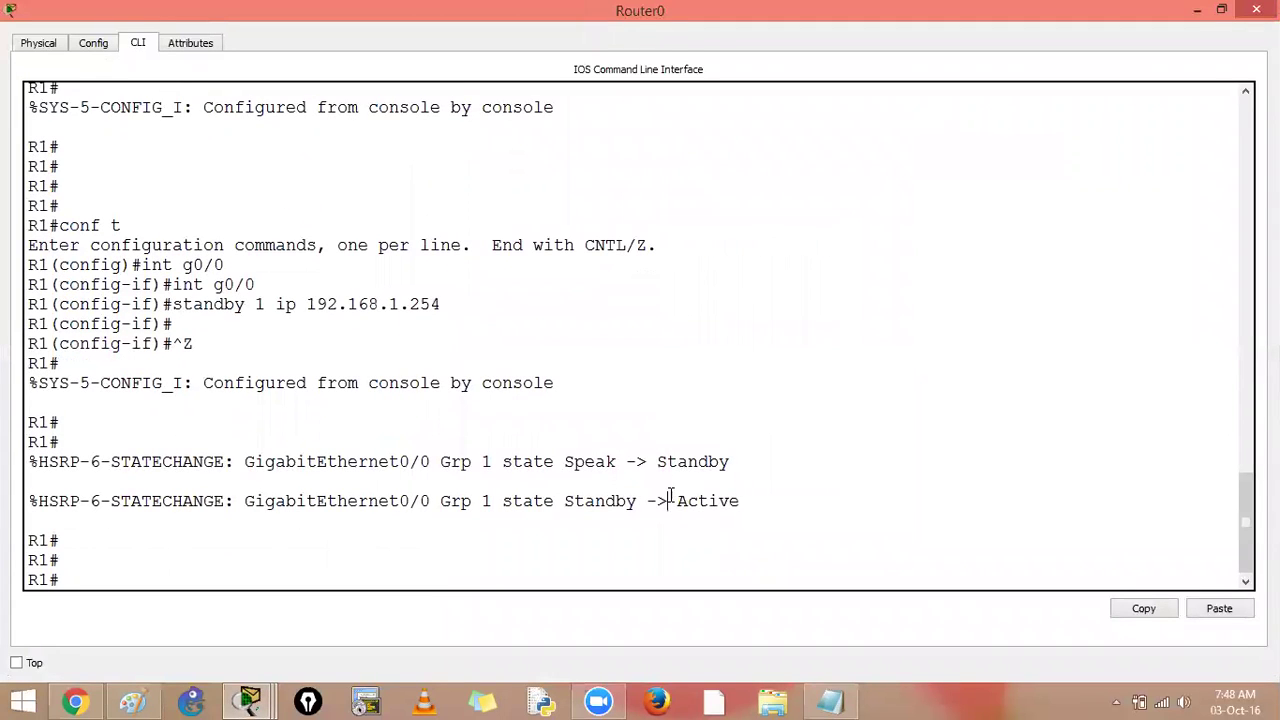
{"action": "left_click_drag", "start_coordinate": [670, 497], "coordinate": [752, 500]}
{"action": "left_click", "coordinate": [806, 566]}
{"action": "type", "text": "conf t"}
{"action": "key", "text": "Return"}
{"action": "type", "text": "do sh stan"}
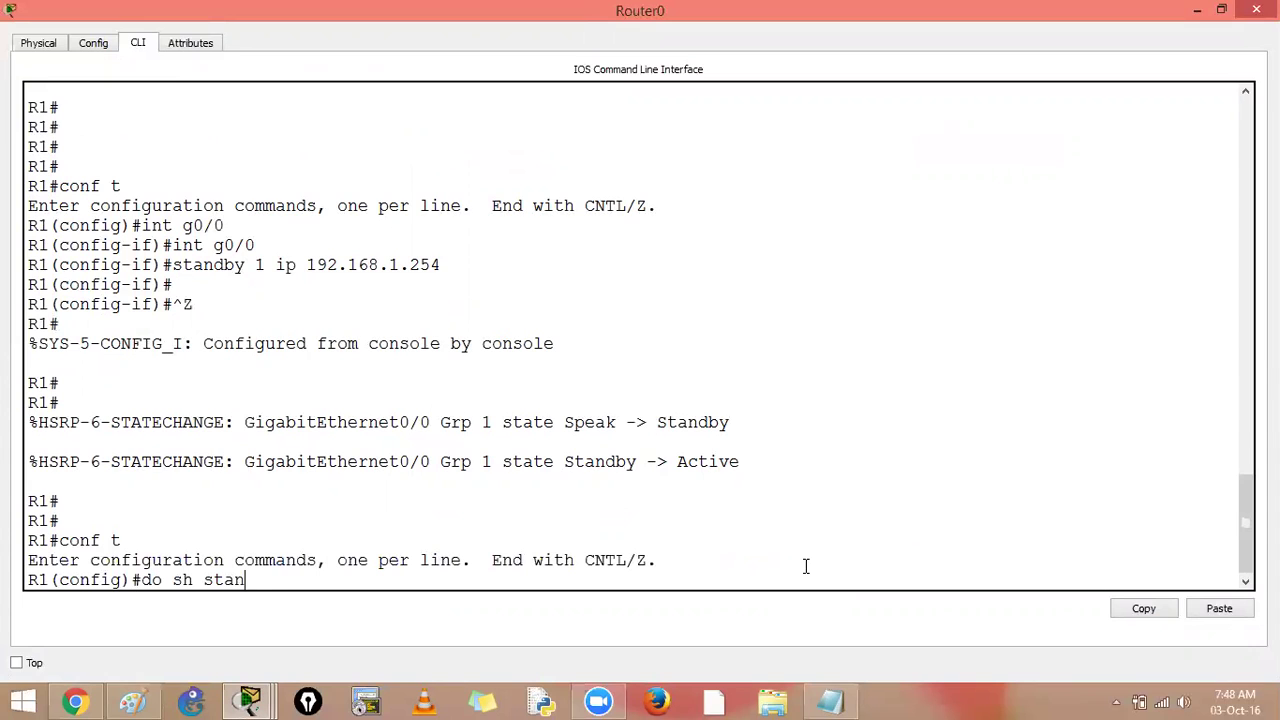
{"action": "type", "text": "dby"}
{"action": "key", "text": "Return"}
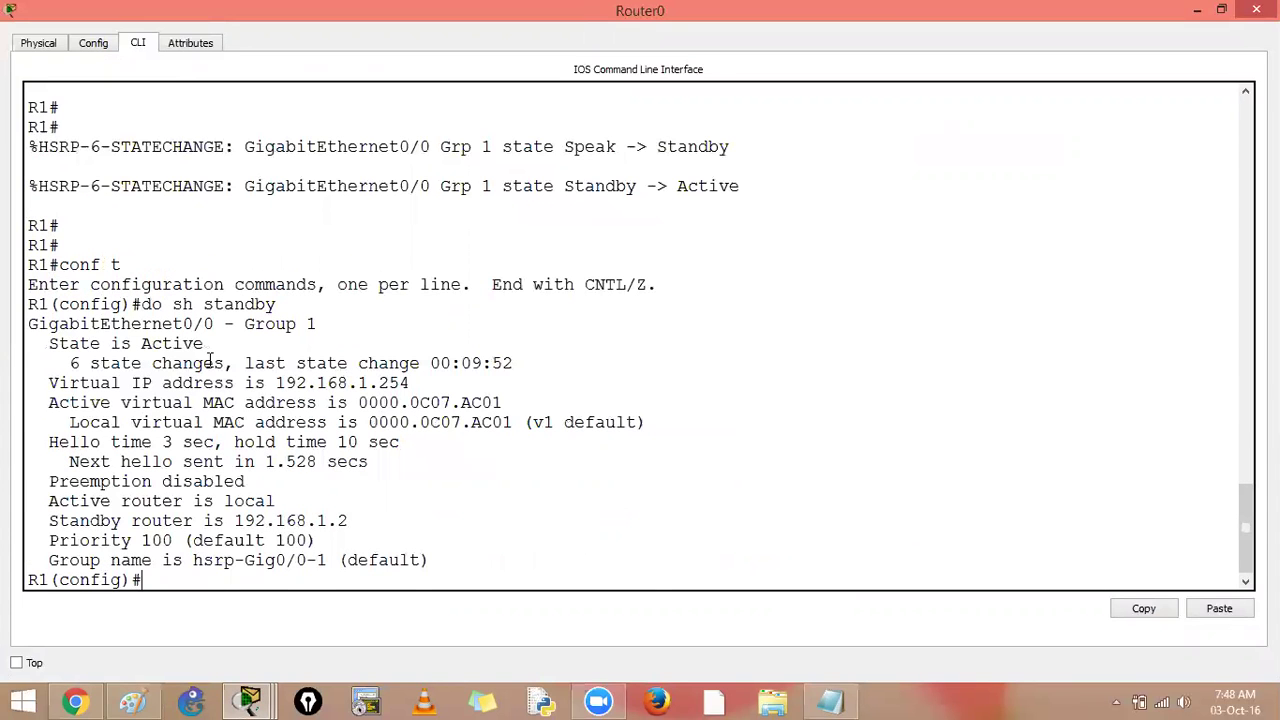
{"action": "left_click_drag", "start_coordinate": [131, 343], "coordinate": [204, 343]}
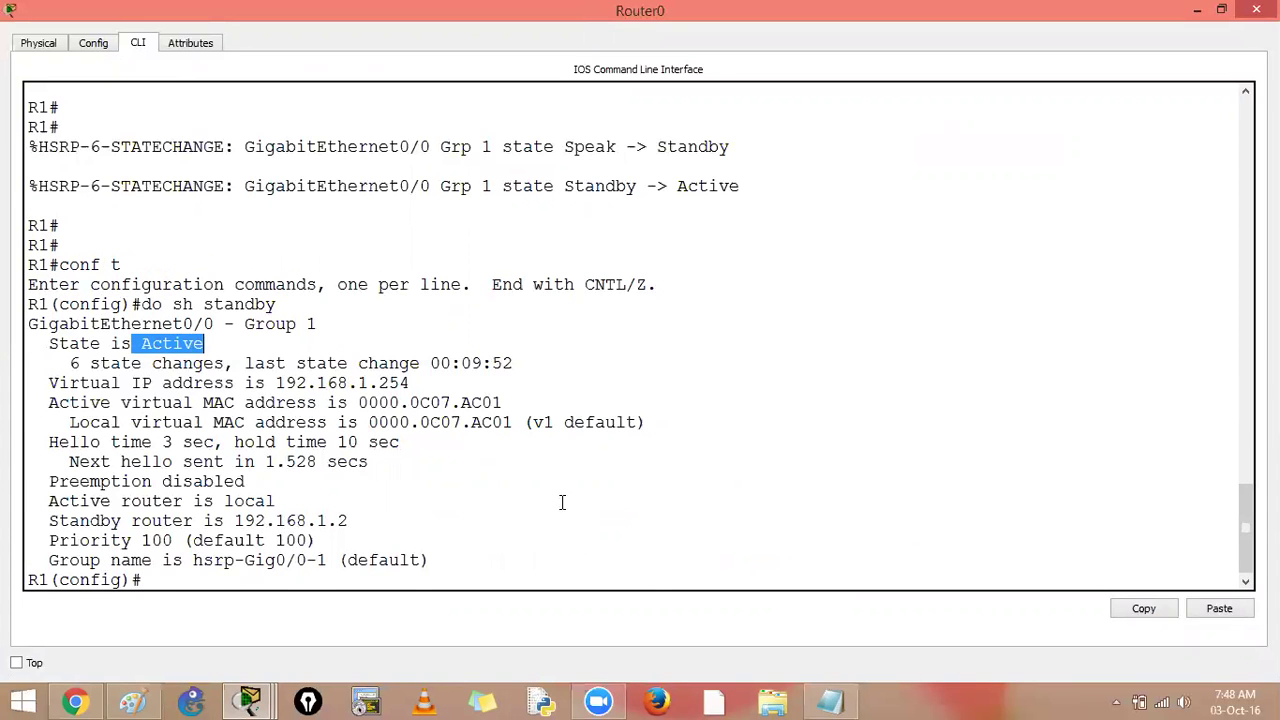
- Shut down interface g0/0 on Router0 and return to the topology
{"action": "left_click", "coordinate": [633, 534]}
{"action": "key", "text": "Return"}
{"action": "type", "text": "int g0/0"}
{"action": "key", "text": "Return"}
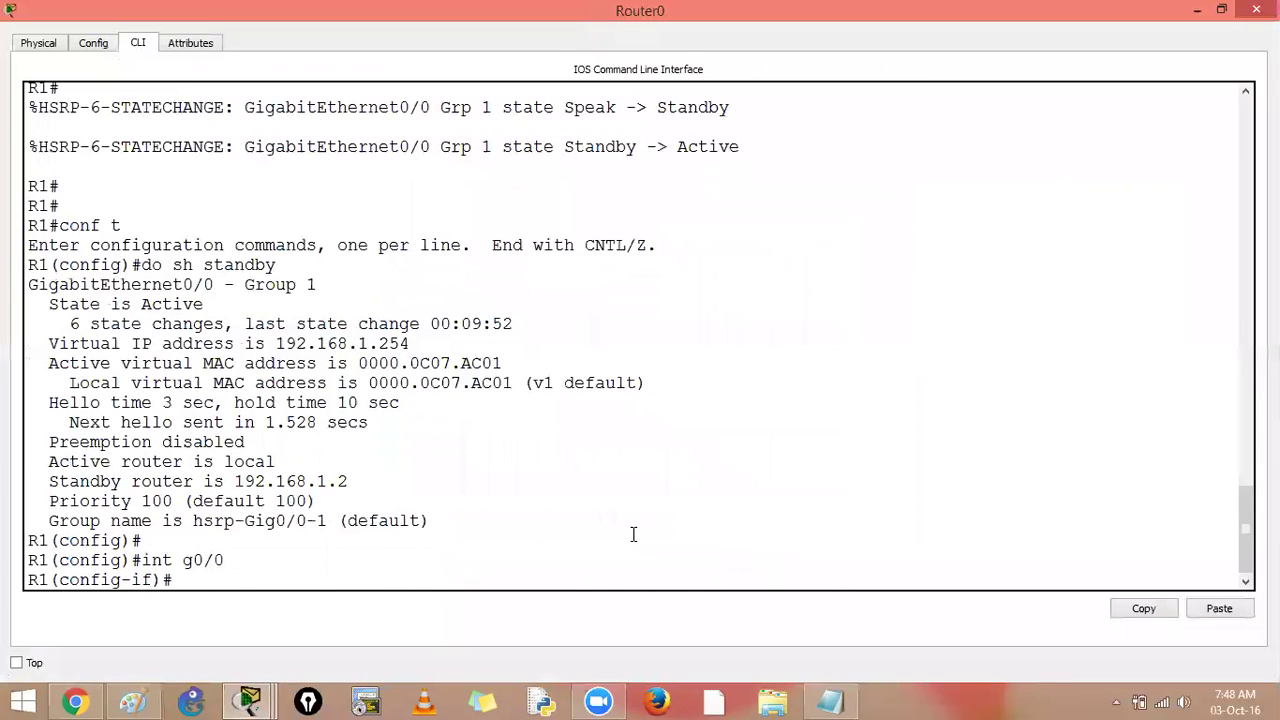
{"action": "type", "text": "shu"}
{"action": "key", "text": "Return"}
{"action": "key", "text": "alt+F4"}
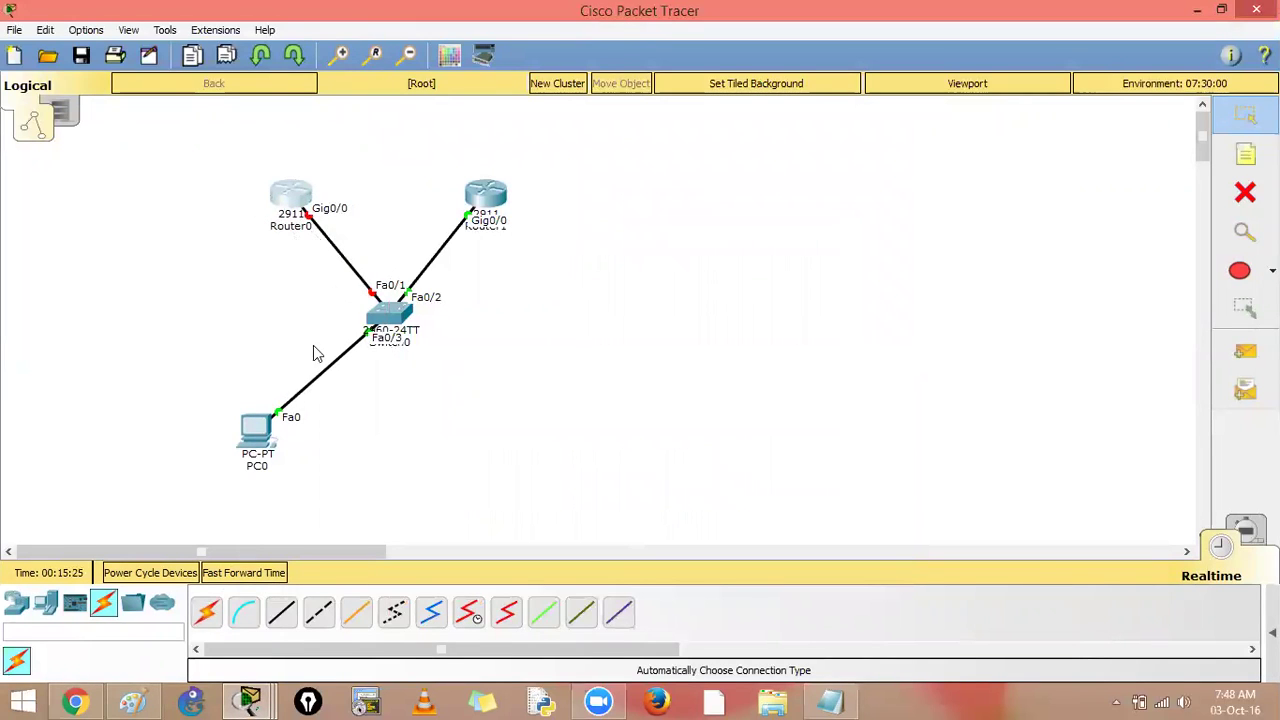
- Watch the continuous ping on PC0 during the failover, move its window clear of the topology, and stop the ping
{"action": "left_click", "coordinate": [255, 428]}
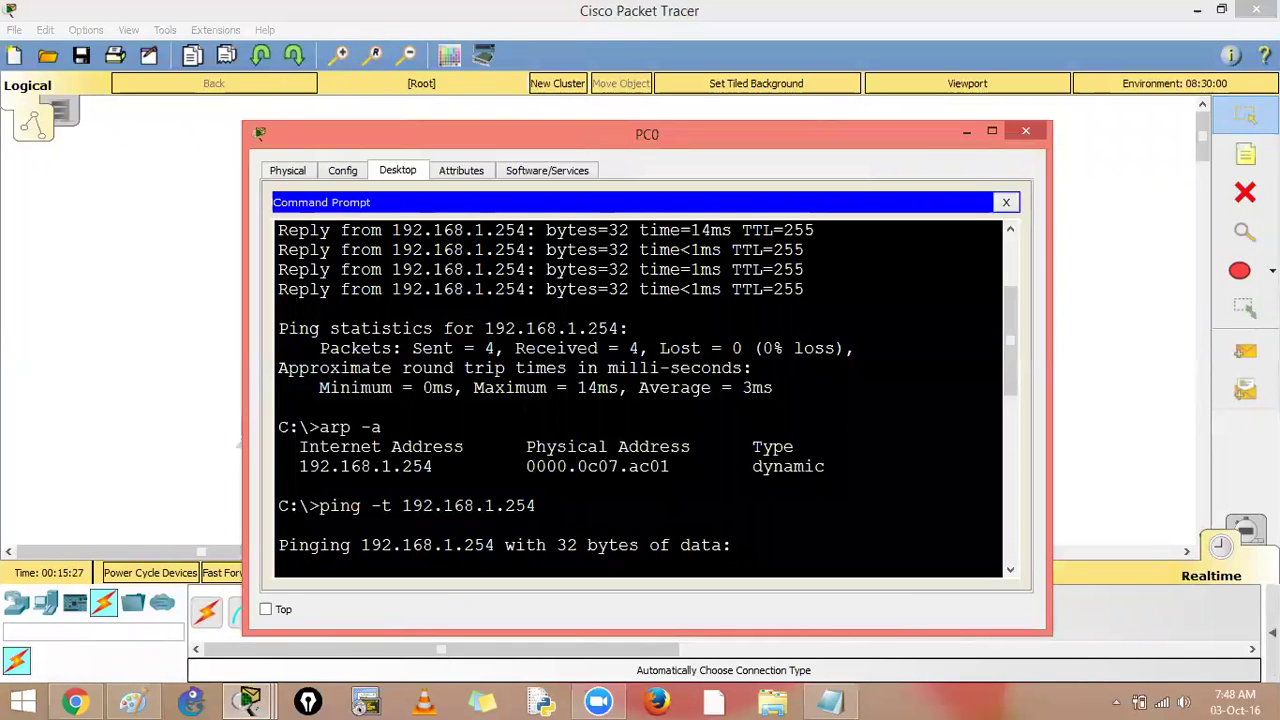
{"action": "left_click", "coordinate": [455, 543]}
{"action": "left_click", "coordinate": [457, 544]}
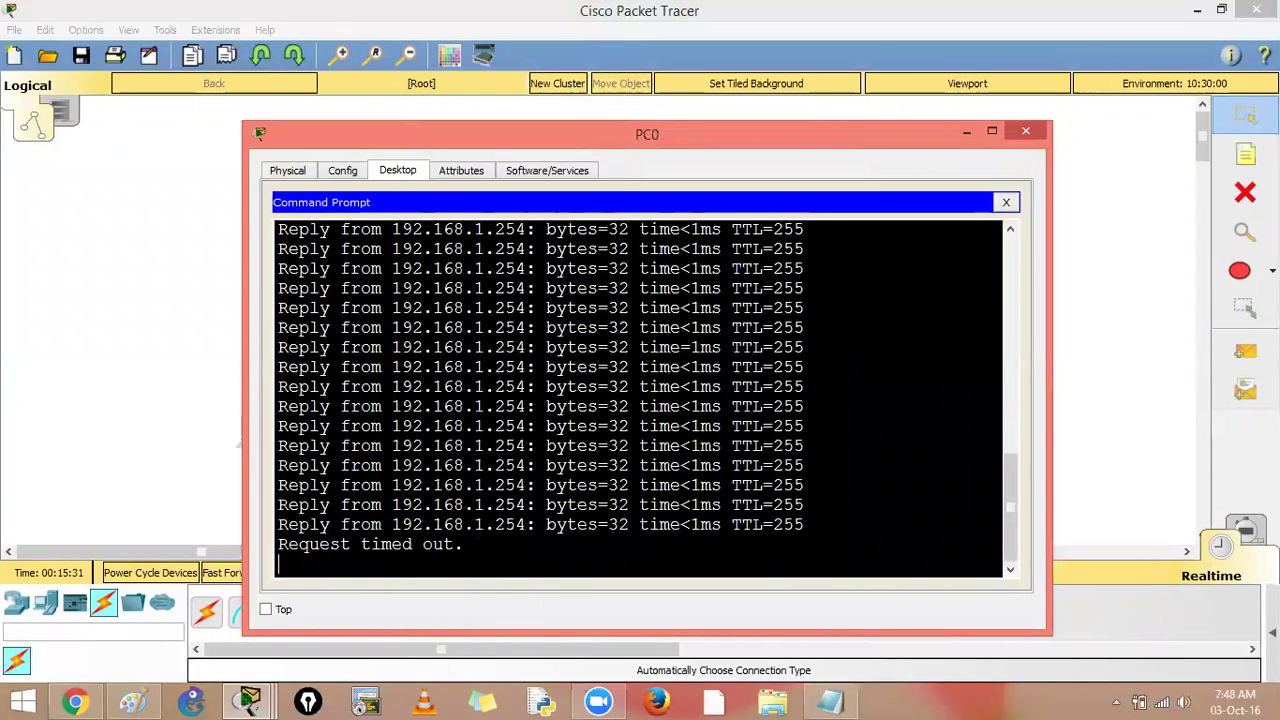
{"action": "left_click_drag", "start_coordinate": [509, 143], "coordinate": [670, 139]}
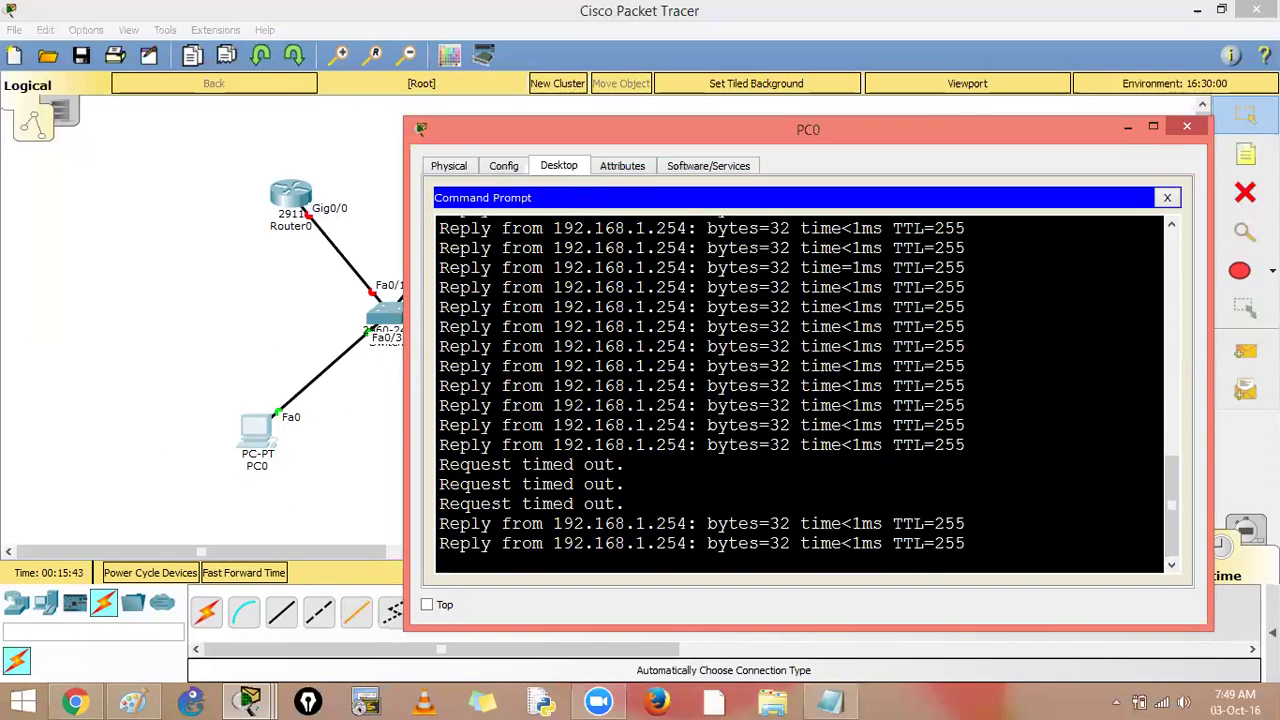
{"action": "key", "text": "ctrl+c"}
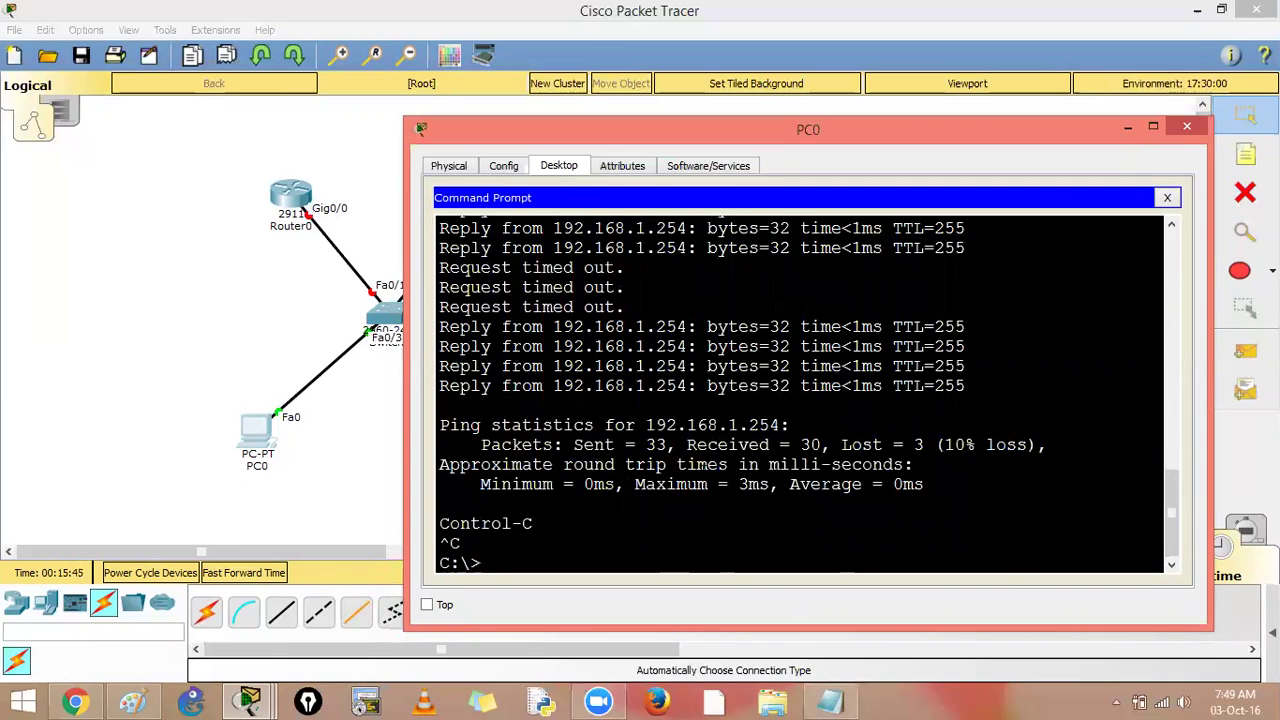
- Maximize PC0's window and highlight a reply before the outage, a timed-out request, and the first reply after it
{"action": "double_click", "coordinate": [883, 129]}
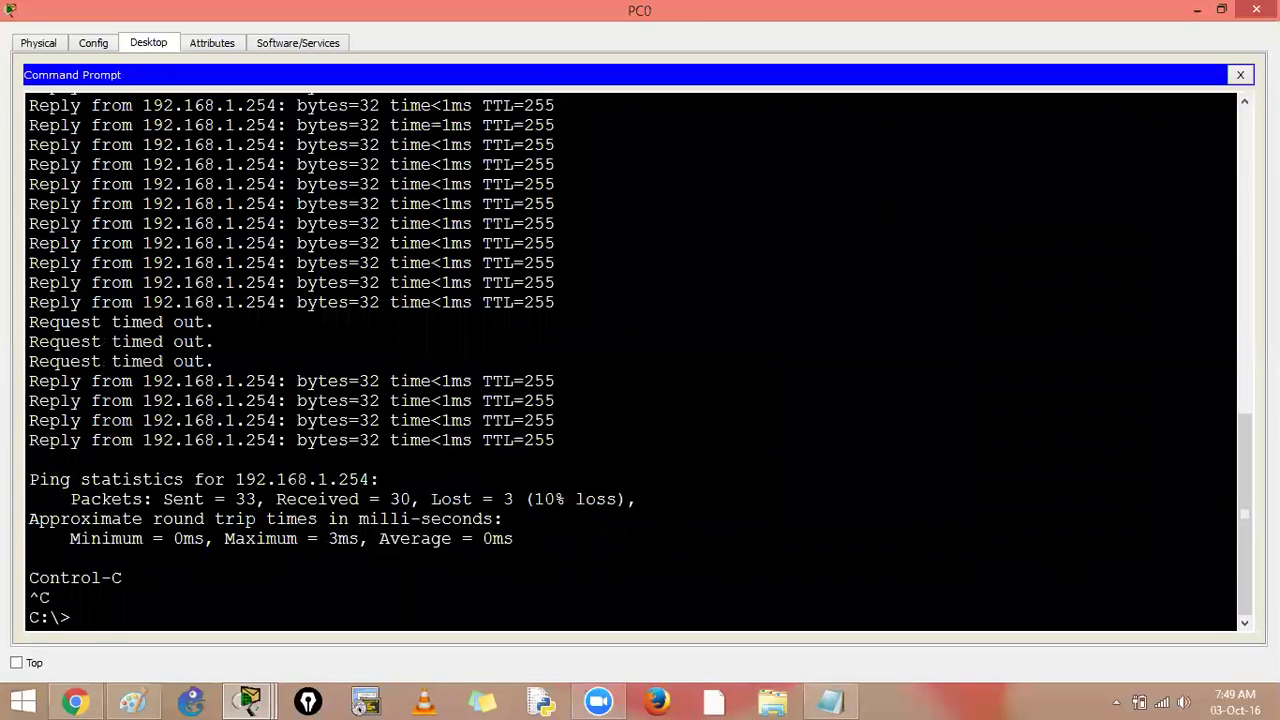
{"action": "scroll", "coordinate": [630, 360], "scroll_direction": "up", "scroll_amount": 1}
{"action": "left_click_drag", "start_coordinate": [142, 280], "coordinate": [554, 280]}
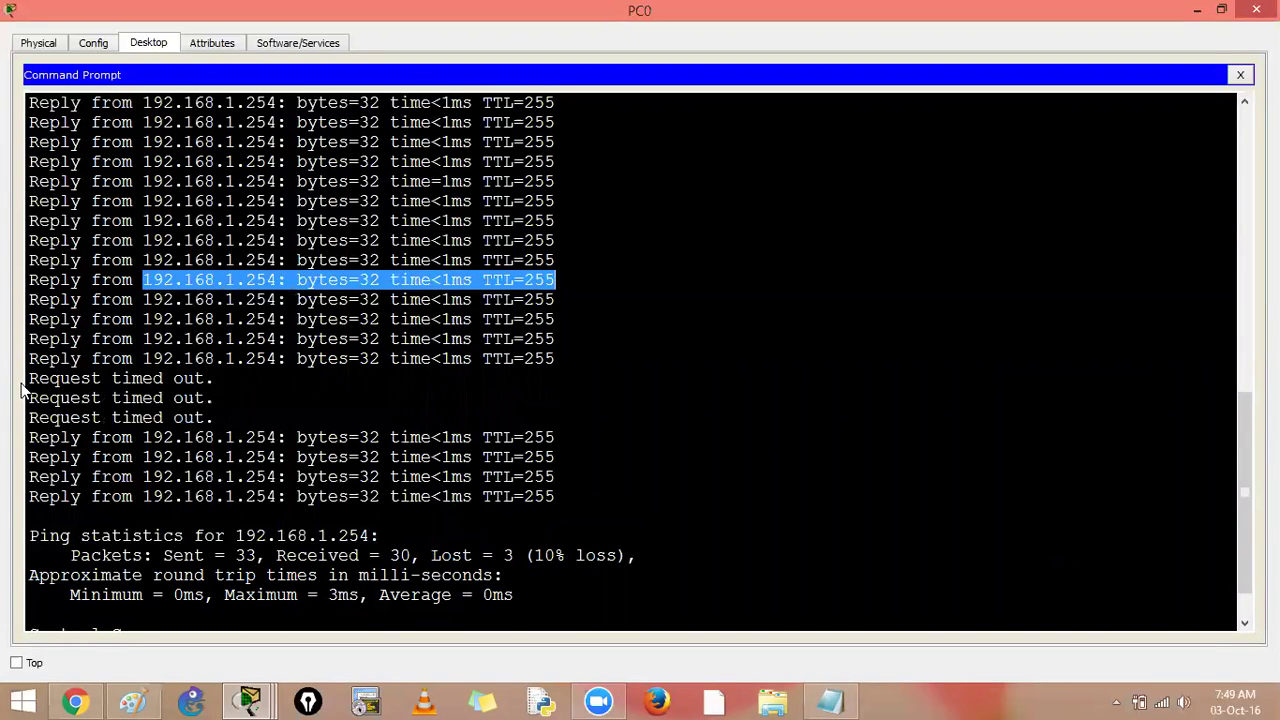
{"action": "left_click_drag", "start_coordinate": [29, 378], "coordinate": [214, 378]}
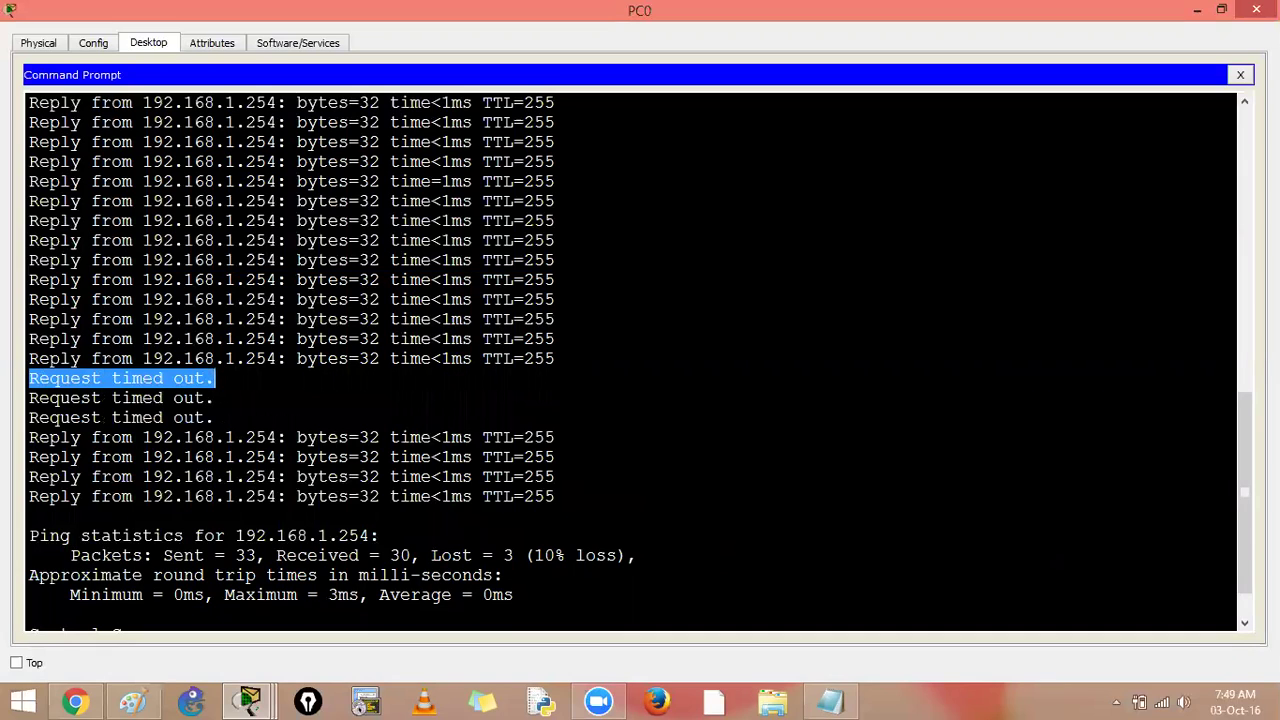
{"action": "left_click_drag", "start_coordinate": [29, 437], "coordinate": [555, 437]}
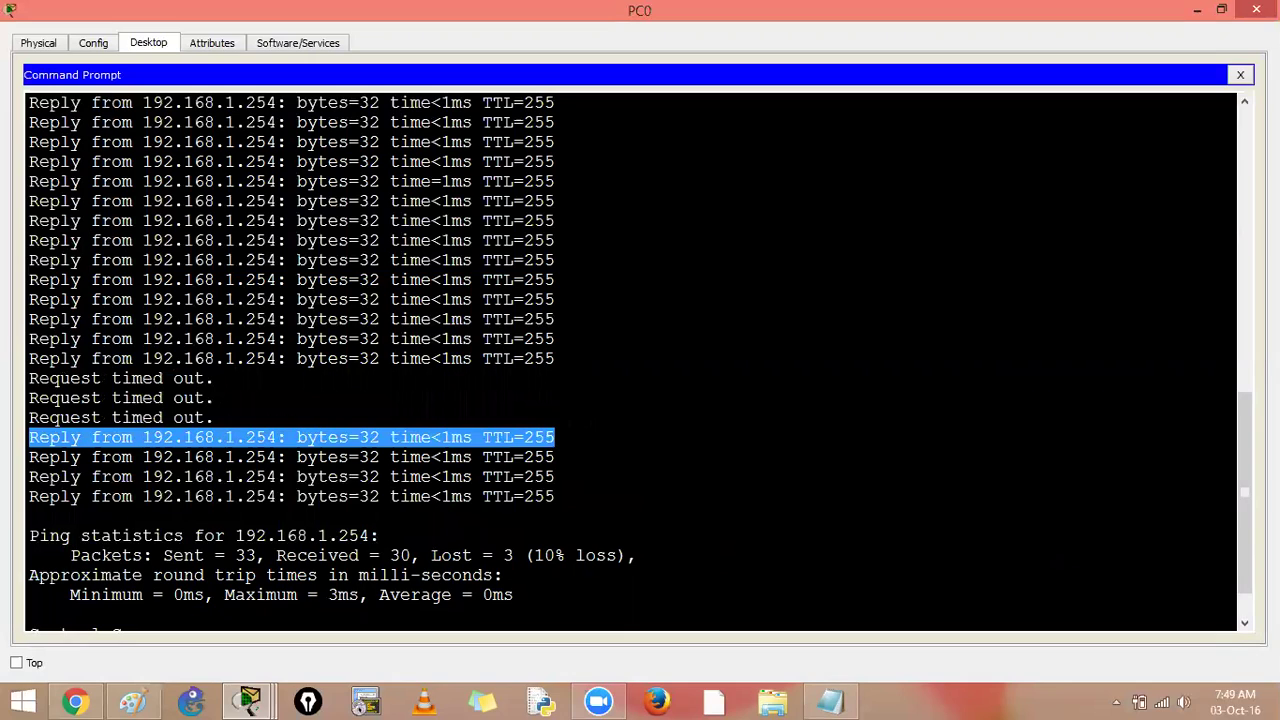
{"action": "key", "text": "ctrl+c"}
{"action": "left_click_drag", "start_coordinate": [225, 437], "coordinate": [296, 437]}
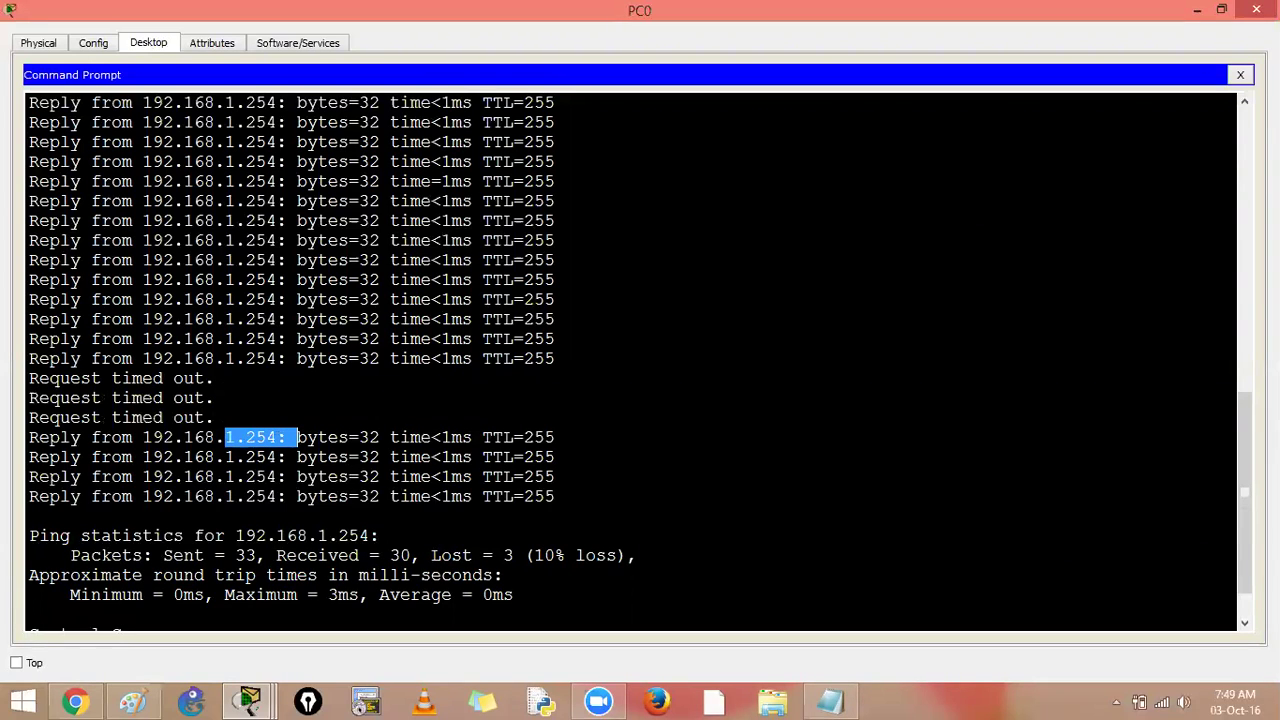
- Highlight all the timed-out requests in PC0's ping output
{"action": "left_click_drag", "start_coordinate": [22, 387], "coordinate": [215, 418]}
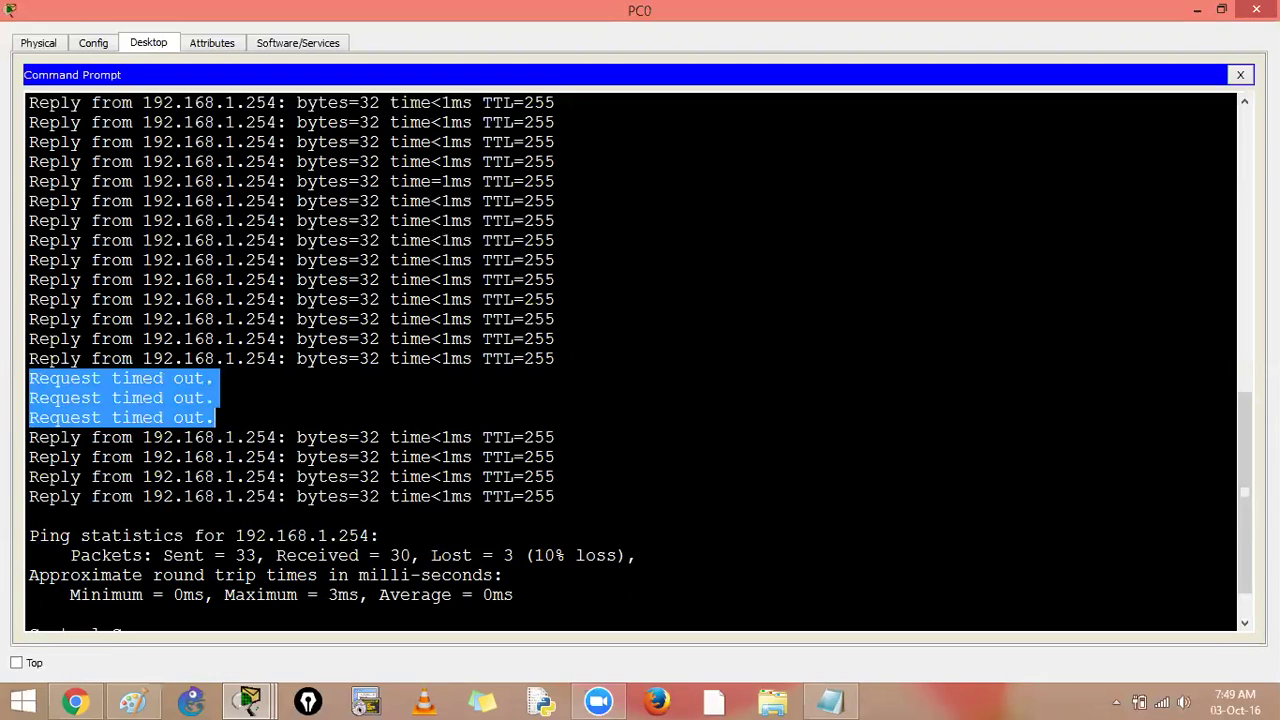
{"action": "left_click", "coordinate": [215, 418]}
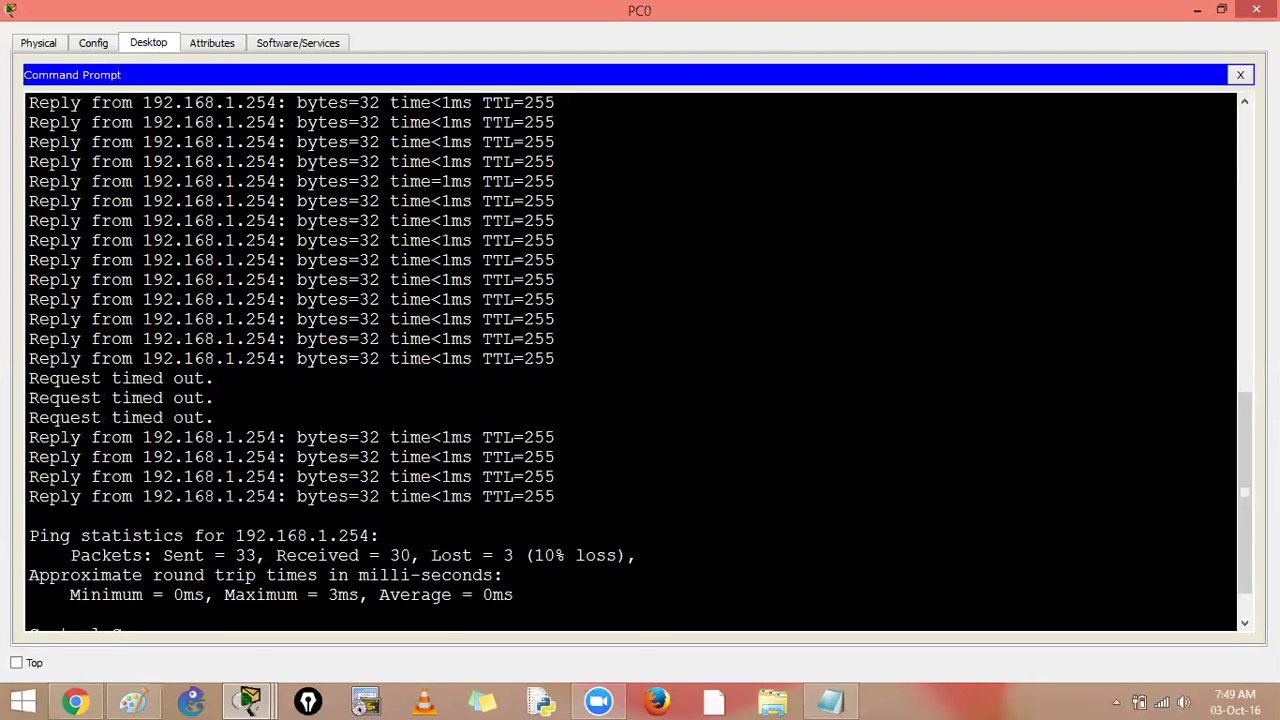
- Switch to Paint and draw a black arrow from Router0 toward the switch and a tick beside Router1
{"action": "left_click", "coordinate": [133, 700]}
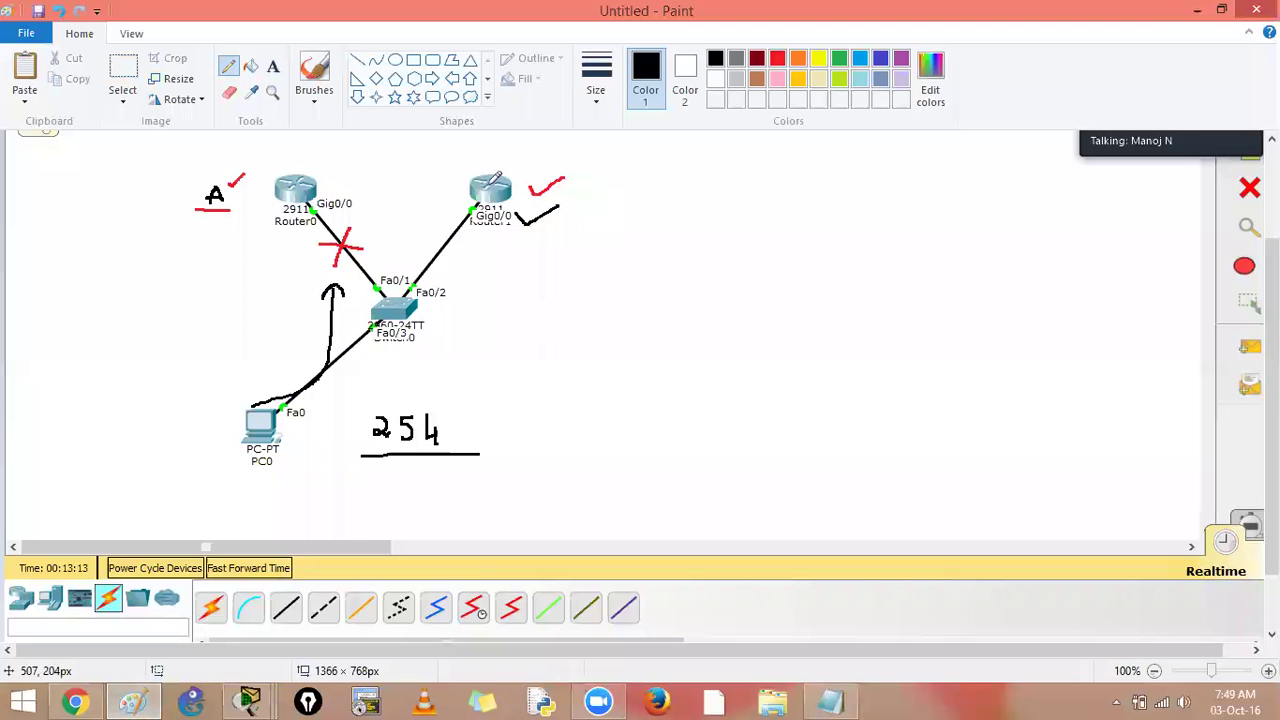
{"action": "left_click_drag", "start_coordinate": [324, 194], "coordinate": [381, 264]}
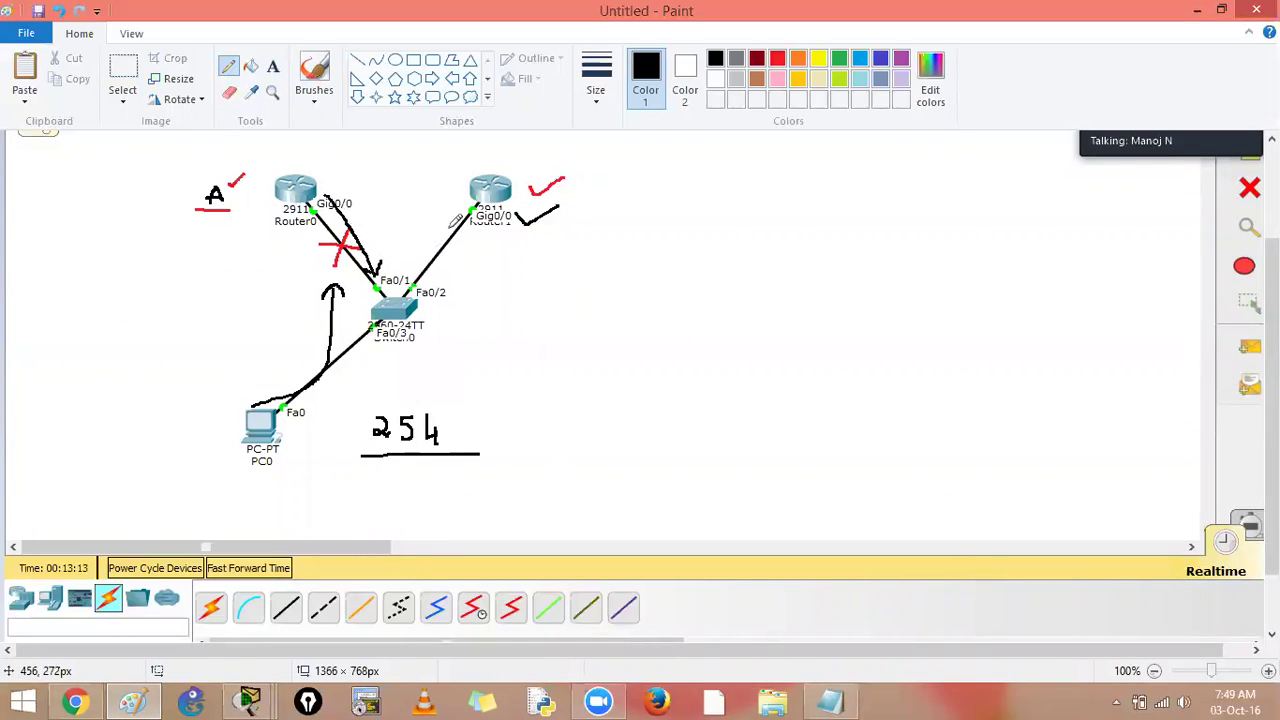
{"action": "left_click_drag", "start_coordinate": [455, 196], "coordinate": [484, 176]}
- Start a new blank canvas without saving the annotated drawing
{"action": "key", "text": "ctrl+n"}
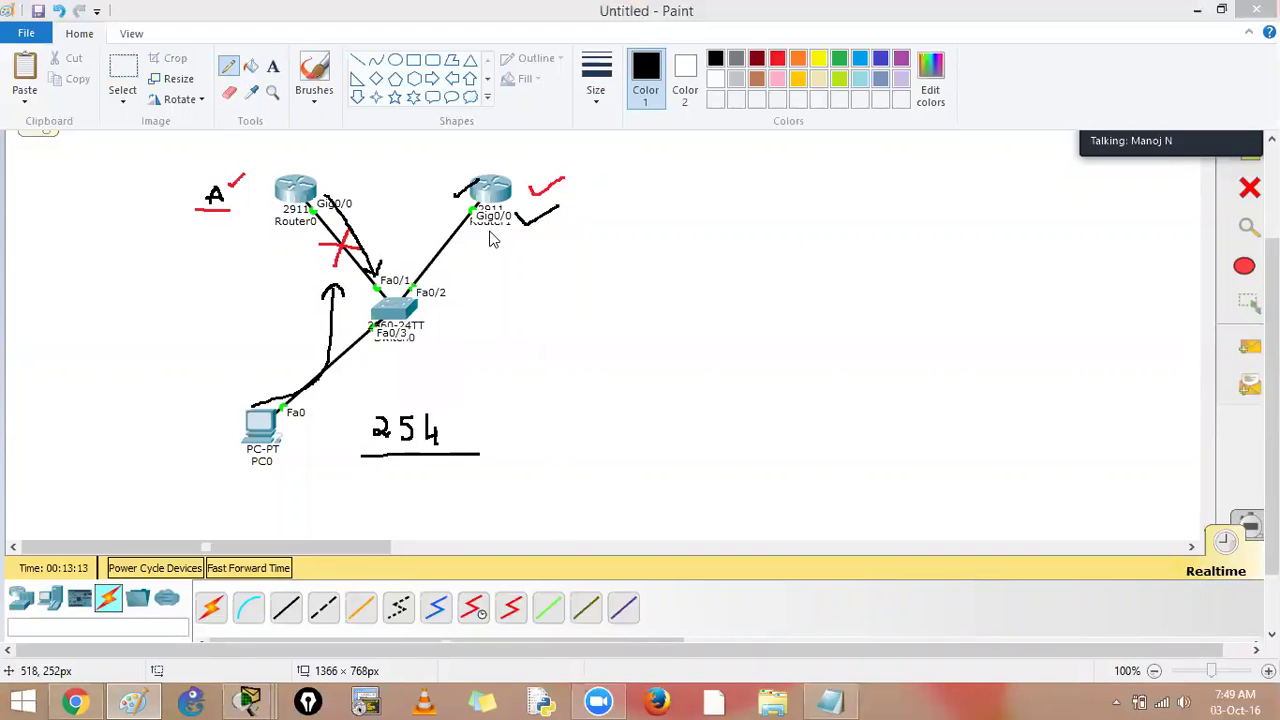
{"action": "key", "text": "n"}
- Write a text note with the lines "int g0/0" and "standby 1 timers" on the canvas and clear it again
{"action": "left_click", "coordinate": [272, 66]}
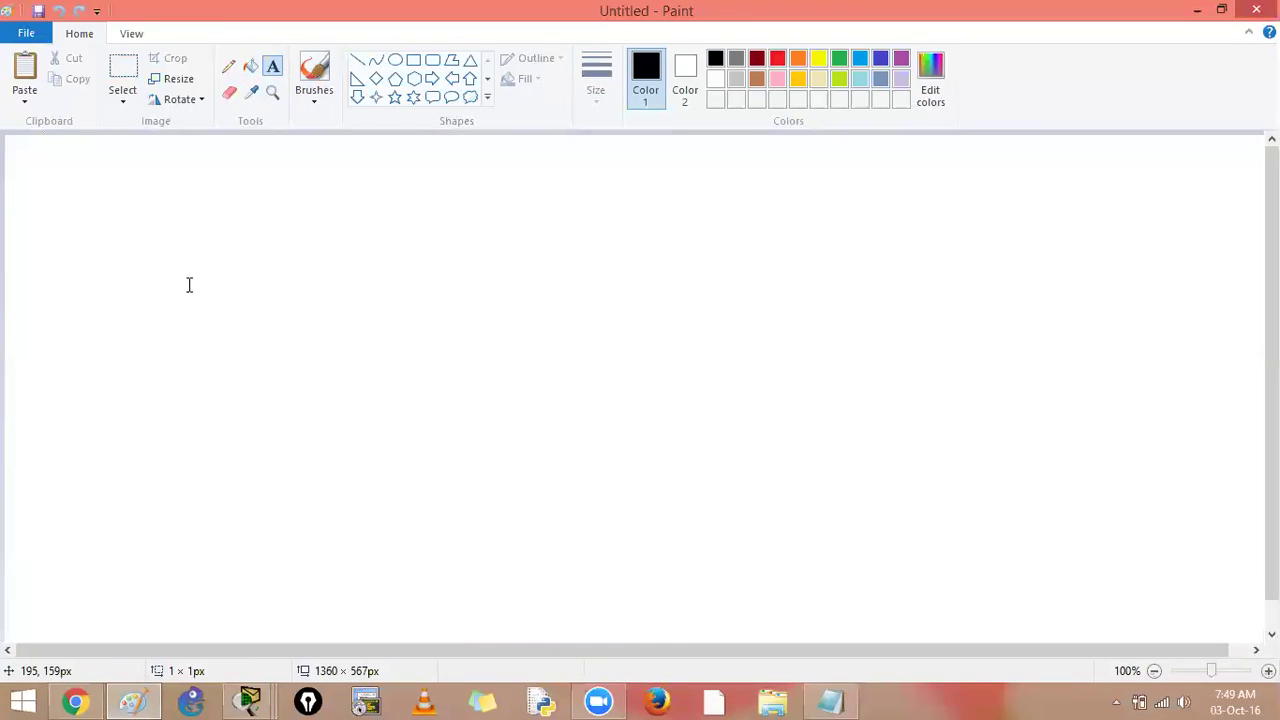
{"action": "left_click", "coordinate": [187, 283]}
{"action": "type", "text": "itn"}
{"action": "key", "text": "BackSpace"}
{"action": "key", "text": "BackSpace"}
{"action": "key", "text": "BackSpace"}
{"action": "type", "text": "int g0/0"}
{"action": "key", "text": "Return"}
{"action": "type", "text": "standby 1 timers"}
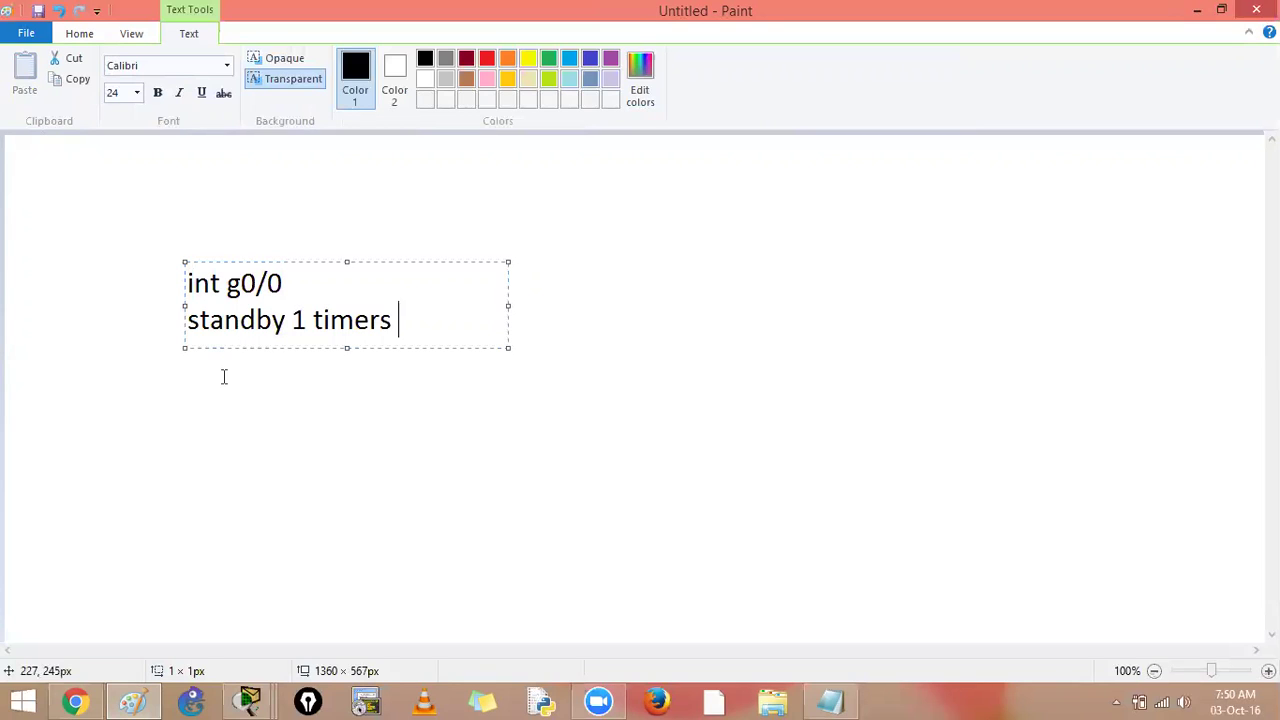
{"action": "key", "text": "ctrl+a"}
{"action": "key", "text": "Delete"}
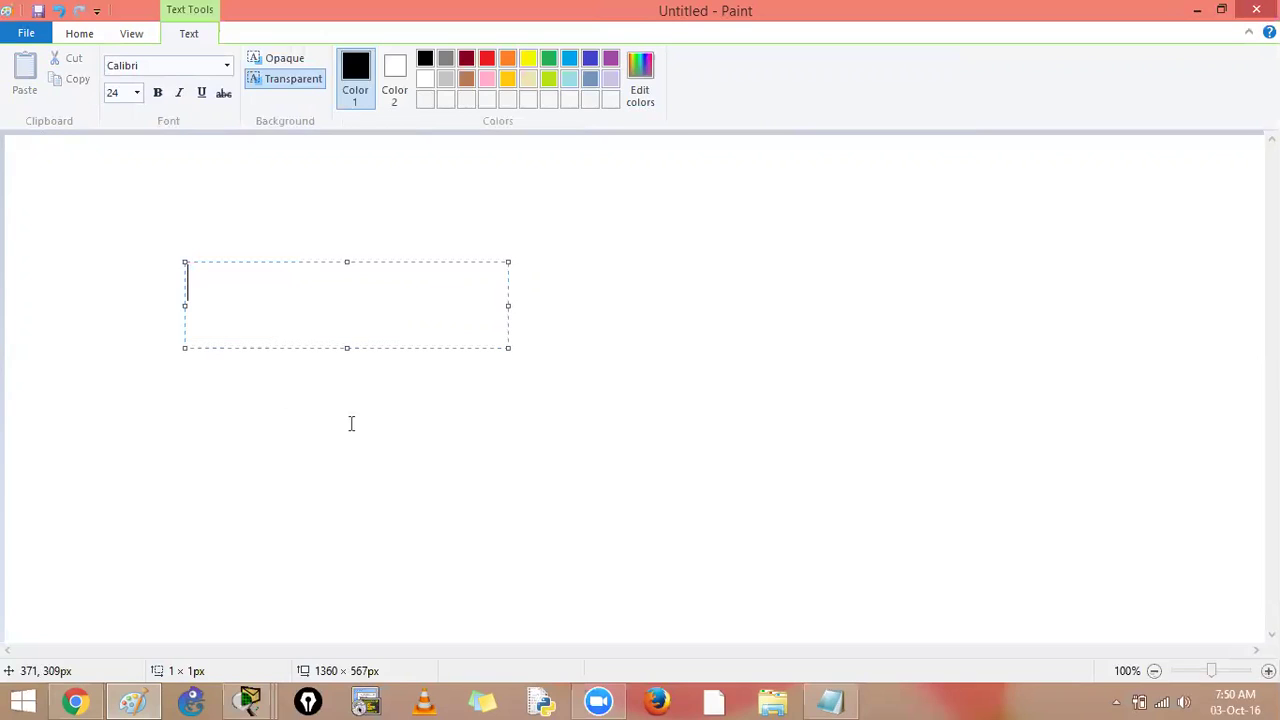
{"action": "left_click", "coordinate": [614, 469]}
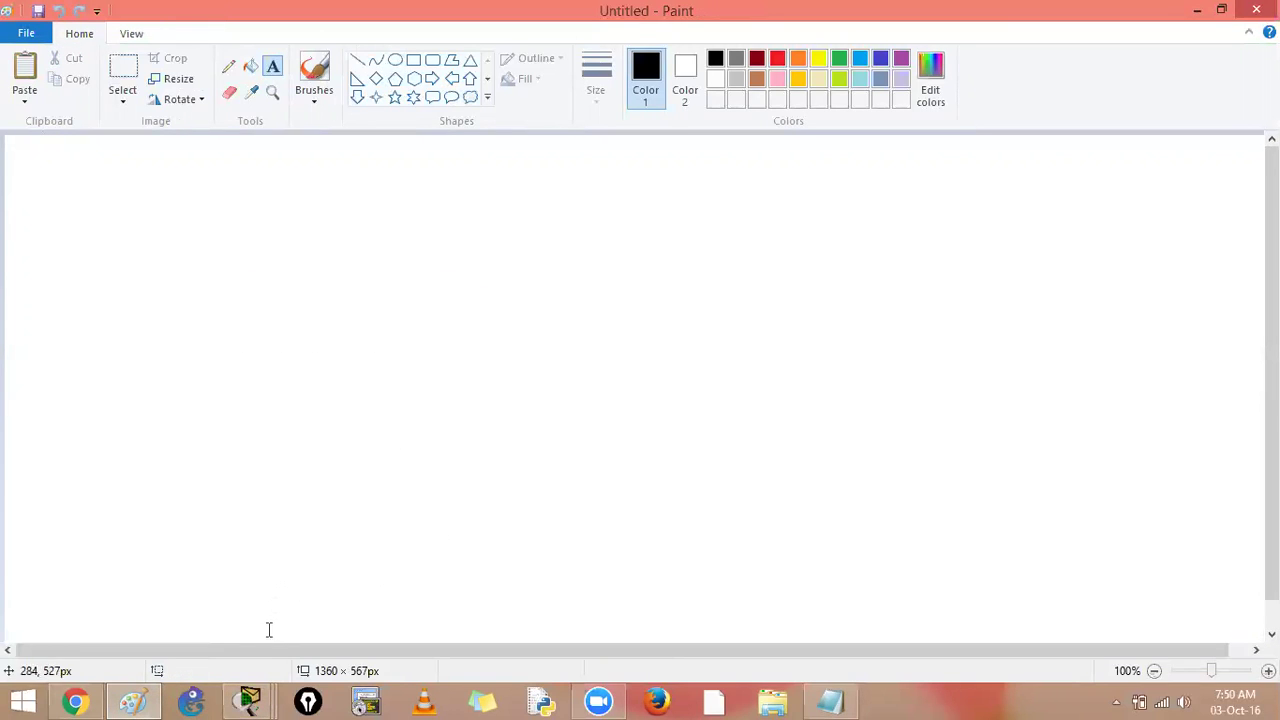
- Paste the copied network topology screenshot onto the blank canvas
{"action": "key", "text": "ctrl+v"}
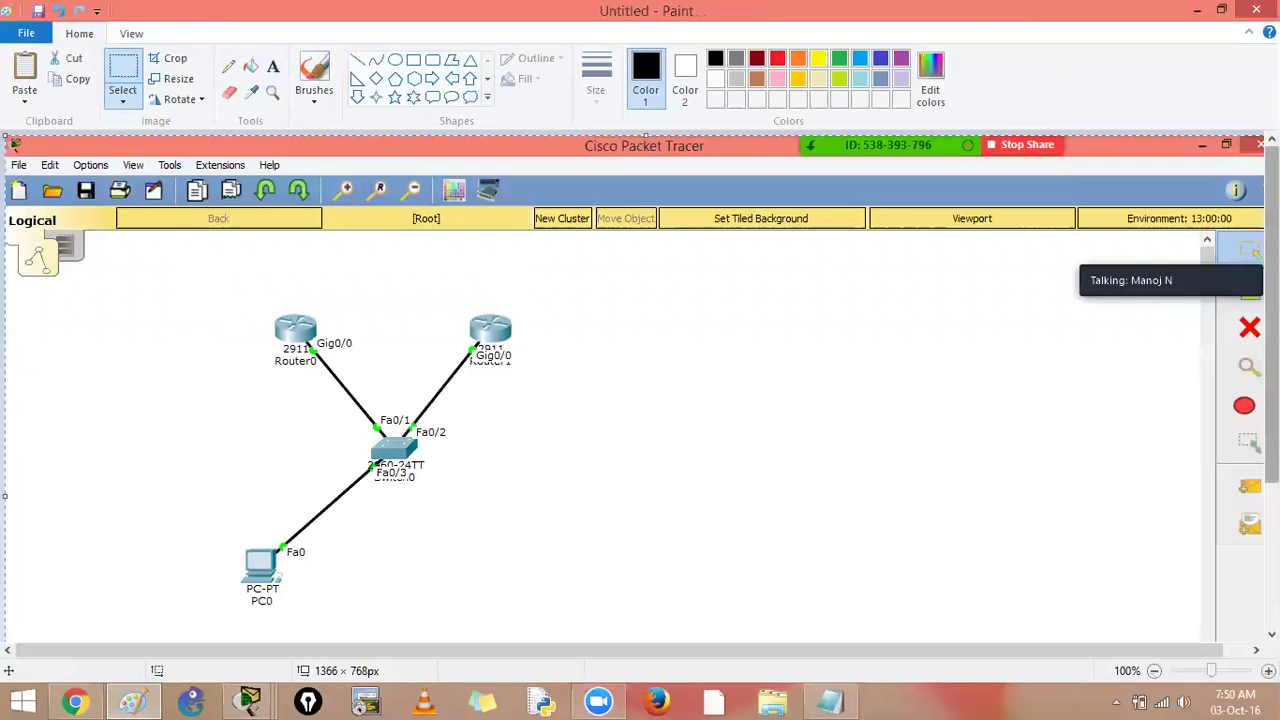
{"action": "scroll", "coordinate": [640, 385], "scroll_direction": "down", "scroll_amount": 3}
{"action": "scroll", "coordinate": [869, 243], "scroll_direction": "up", "scroll_amount": 1}
- Draw a cloud callout above the two routers and connect it with straight lines to Router0 and Router1
{"action": "left_click", "coordinate": [470, 97]}
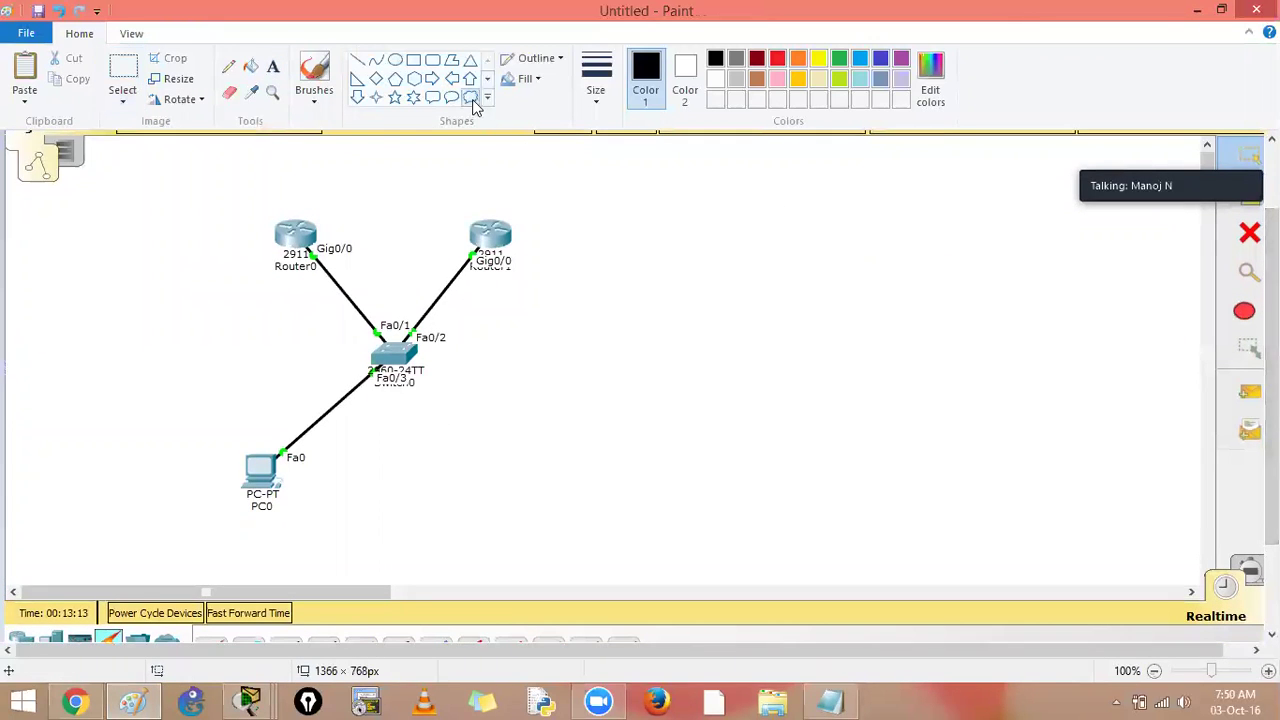
{"action": "left_click_drag", "start_coordinate": [356, 152], "coordinate": [457, 175]}
{"action": "left_click", "coordinate": [357, 60]}
{"action": "left_click_drag", "start_coordinate": [323, 216], "coordinate": [368, 187]}
{"action": "left_click_drag", "start_coordinate": [458, 186], "coordinate": [478, 223]}
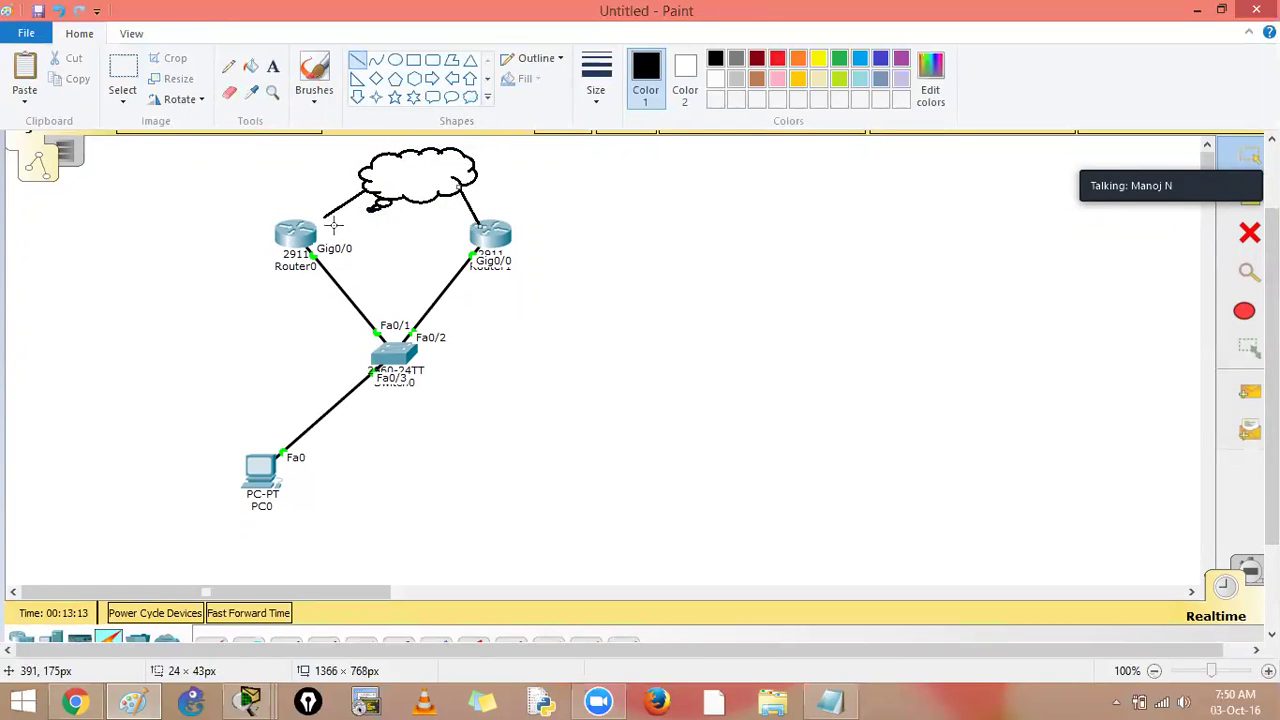
{"action": "left_click_drag", "start_coordinate": [308, 228], "coordinate": [328, 210]}
{"action": "left_click", "coordinate": [536, 330]}
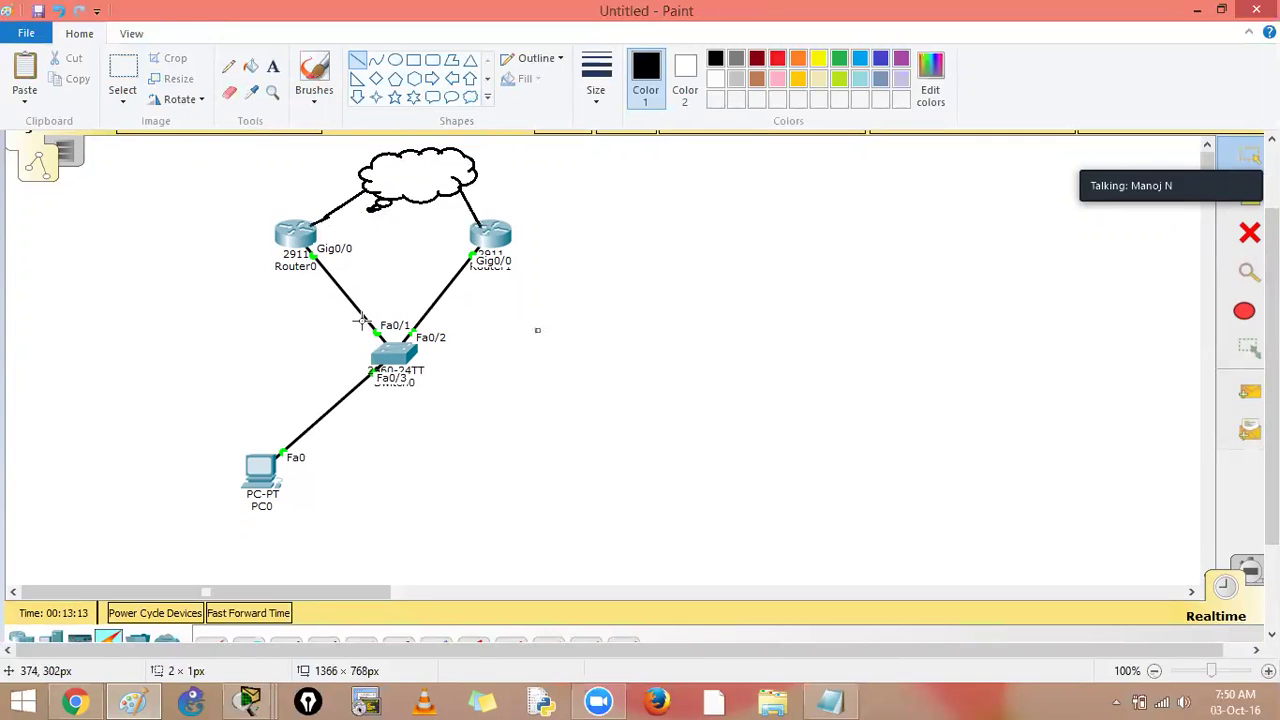
- Annotate Router0 in red pencil with a tick, the letter A, and a curved arrow toward the cloud
{"action": "left_click", "coordinate": [228, 66]}
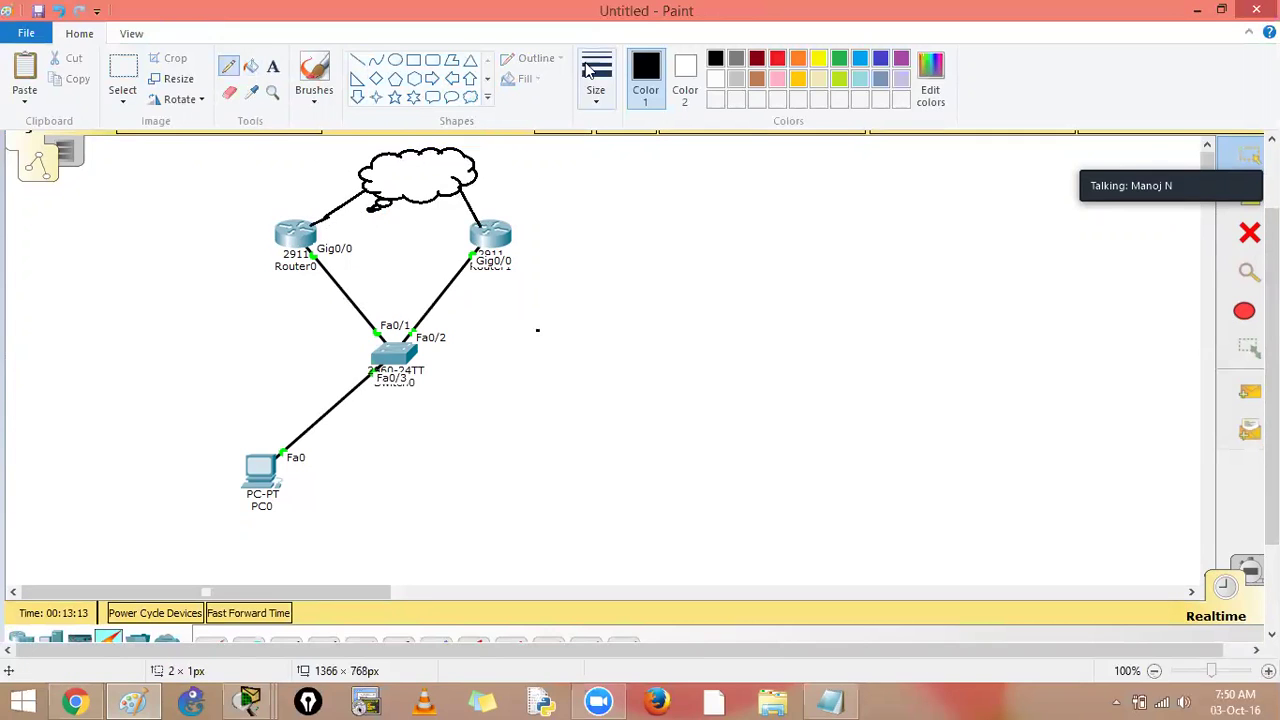
{"action": "left_click", "coordinate": [777, 59]}
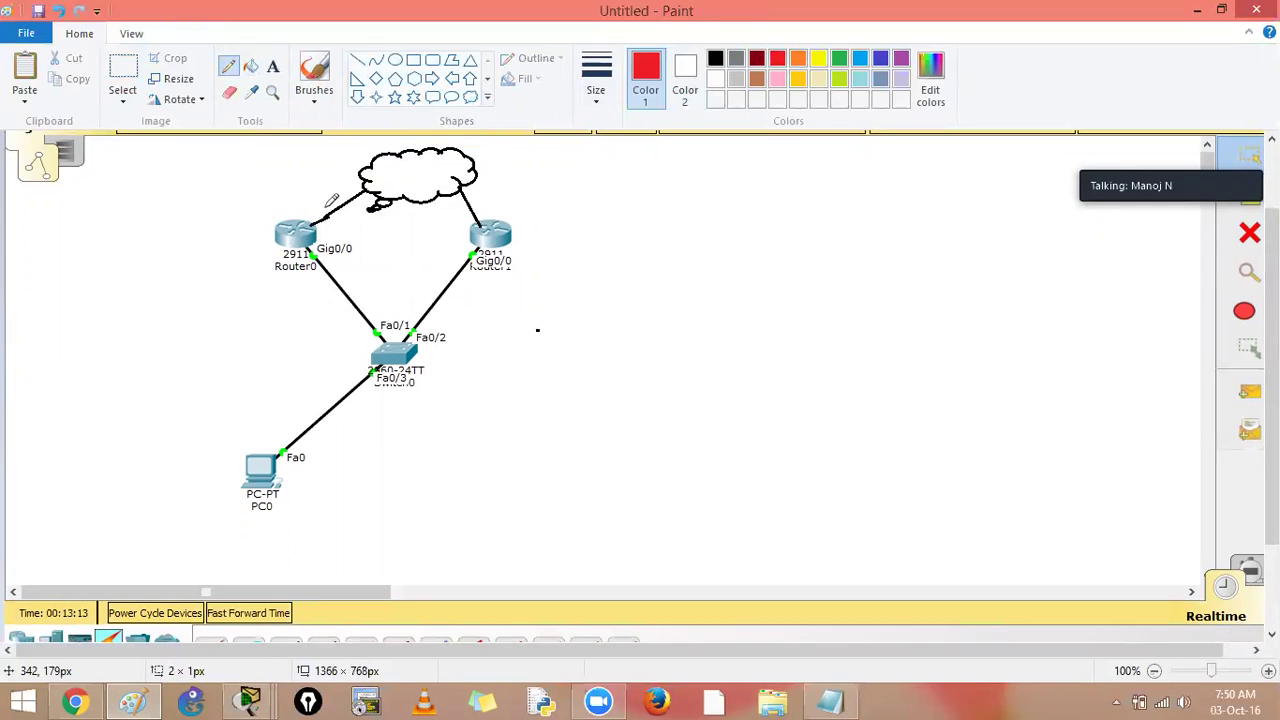
{"action": "left_click_drag", "start_coordinate": [318, 246], "coordinate": [360, 228]}
{"action": "left_click_drag", "start_coordinate": [518, 252], "coordinate": [554, 246]}
{"action": "key", "text": "ctrl+z"}
{"action": "left_click_drag", "start_coordinate": [156, 258], "coordinate": [186, 247]}
{"action": "mouse_move", "coordinate": [281, 246]}
{"action": "left_mouse_down"}
{"action": "mouse_move", "coordinate": [262, 206]}
{"action": "mouse_move", "coordinate": [338, 182]}
{"action": "mouse_move", "coordinate": [328, 200]}
{"action": "left_mouse_up"}
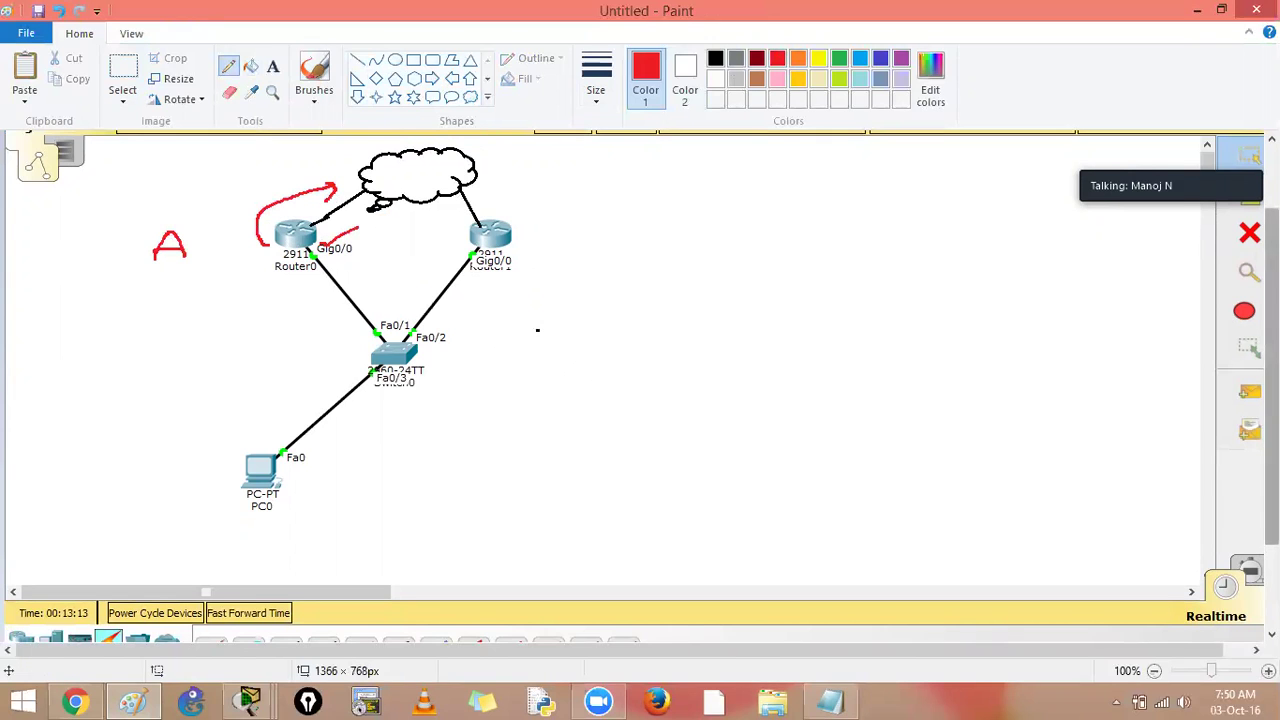
- Cross out the link between Router0 and the cloud in blue pencil
{"action": "scroll", "coordinate": [777, 280], "scroll_direction": "down", "scroll_amount": 1}
{"action": "left_click", "coordinate": [880, 60]}
{"action": "left_click_drag", "start_coordinate": [328, 174], "coordinate": [344, 200]}
- Draw a blue arrow down from Router0, a tick beside Router1's switch link, and a curved arrow from PC0 toward Router0
{"action": "mouse_move", "coordinate": [297, 250]}
{"action": "left_mouse_down"}
{"action": "mouse_move", "coordinate": [316, 313]}
{"action": "mouse_move", "coordinate": [327, 298]}
{"action": "left_mouse_up"}
{"action": "left_click_drag", "start_coordinate": [463, 297], "coordinate": [494, 289]}
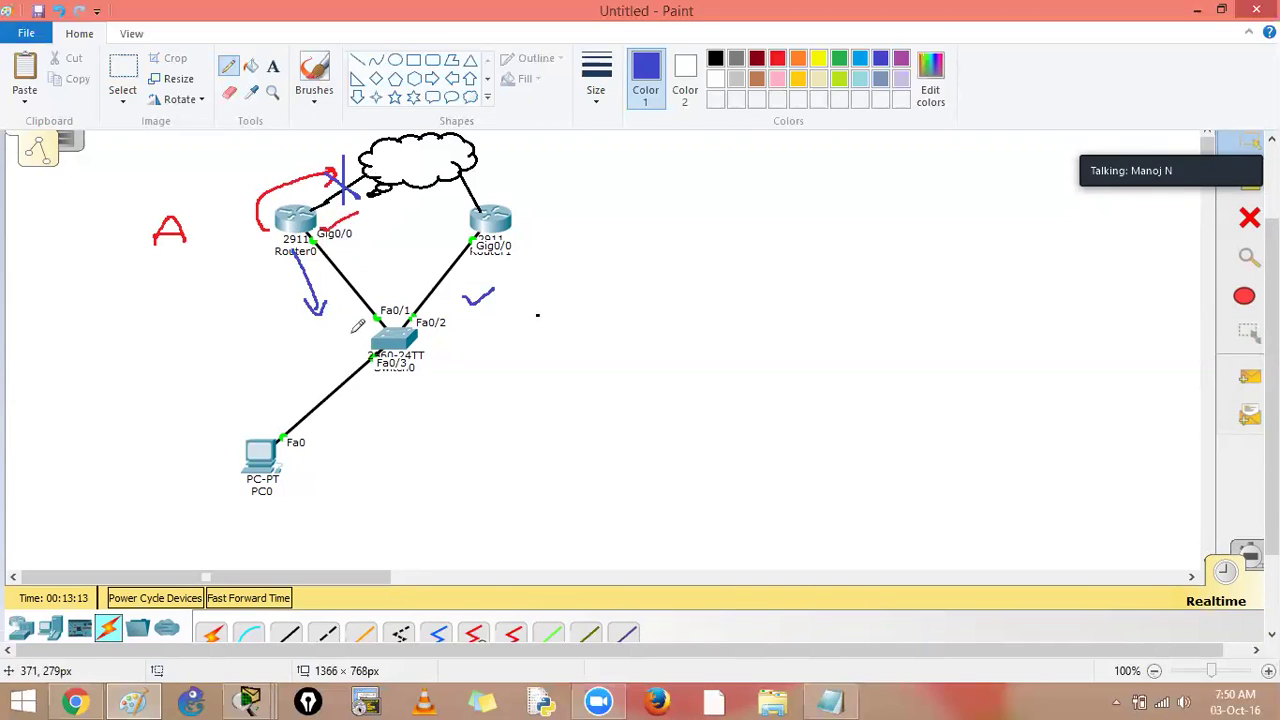
{"action": "mouse_move", "coordinate": [280, 471]}
{"action": "left_mouse_down"}
{"action": "mouse_move", "coordinate": [385, 421]}
{"action": "mouse_move", "coordinate": [395, 306]}
{"action": "mouse_move", "coordinate": [358, 252]}
{"action": "mouse_move", "coordinate": [344, 260]}
{"action": "mouse_move", "coordinate": [372, 240]}
{"action": "left_mouse_up"}
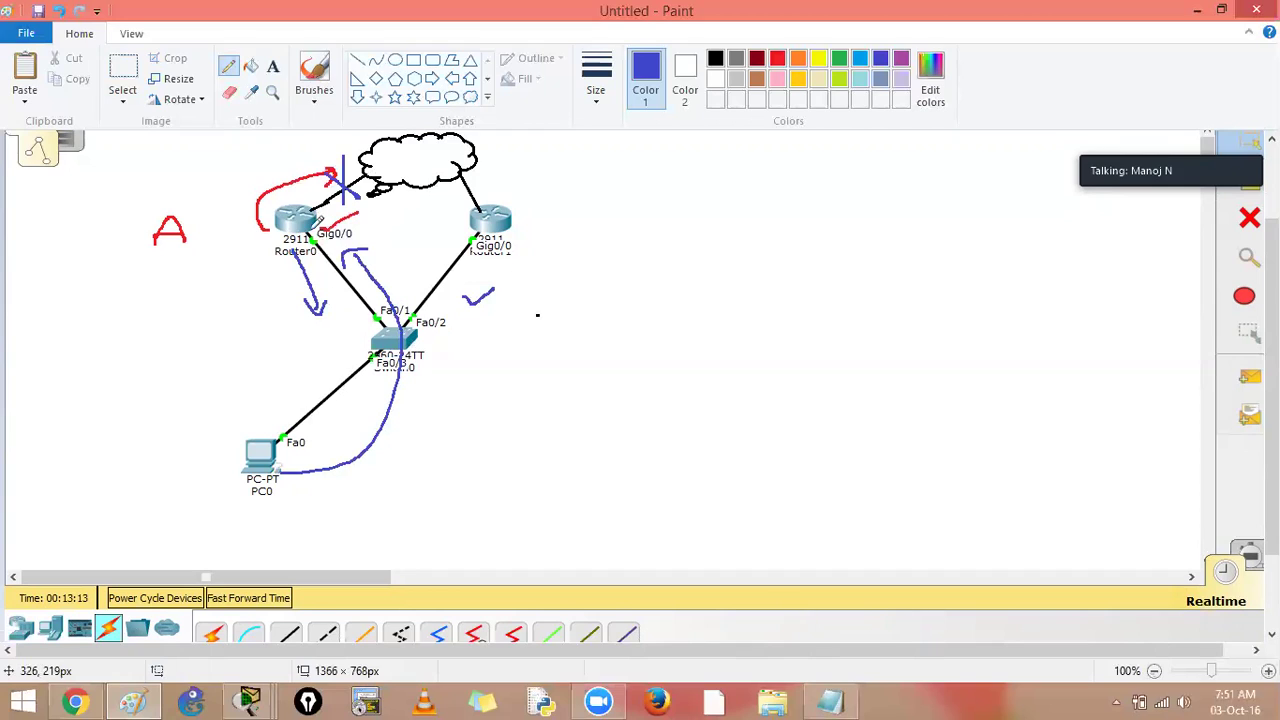